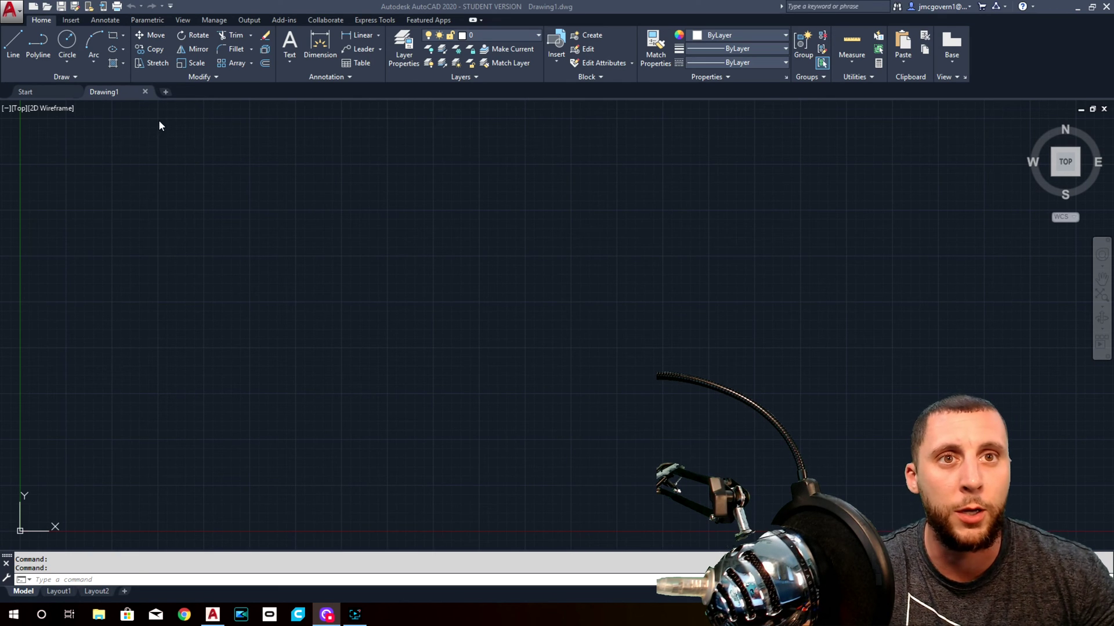
# Draw a 10-unit horizontal line
pyautogui.click(13, 43)
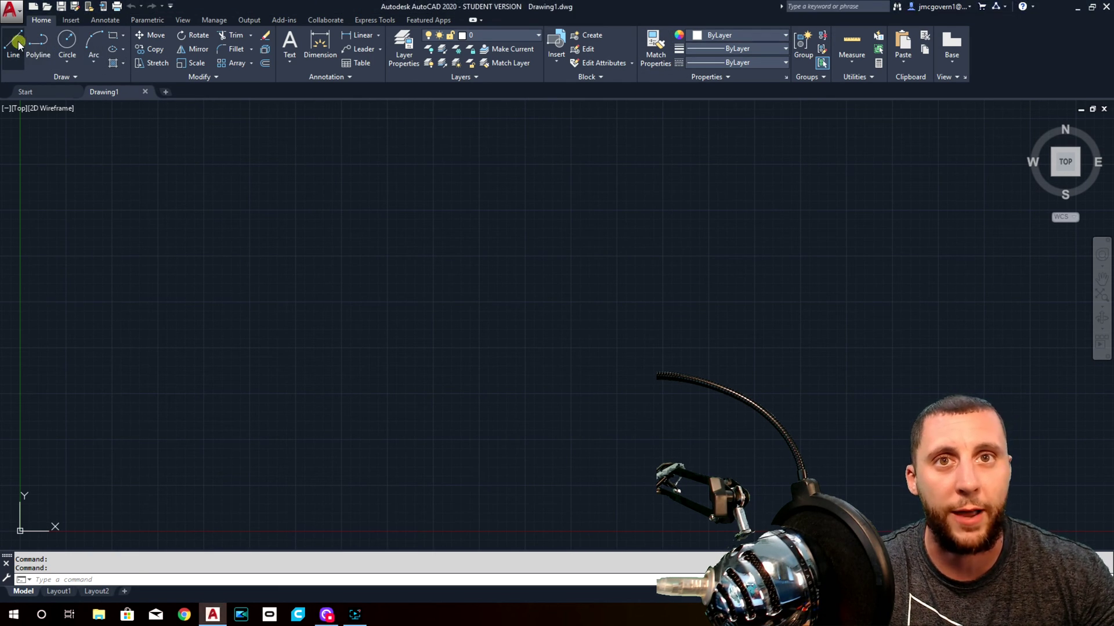
pyautogui.click(318, 205)
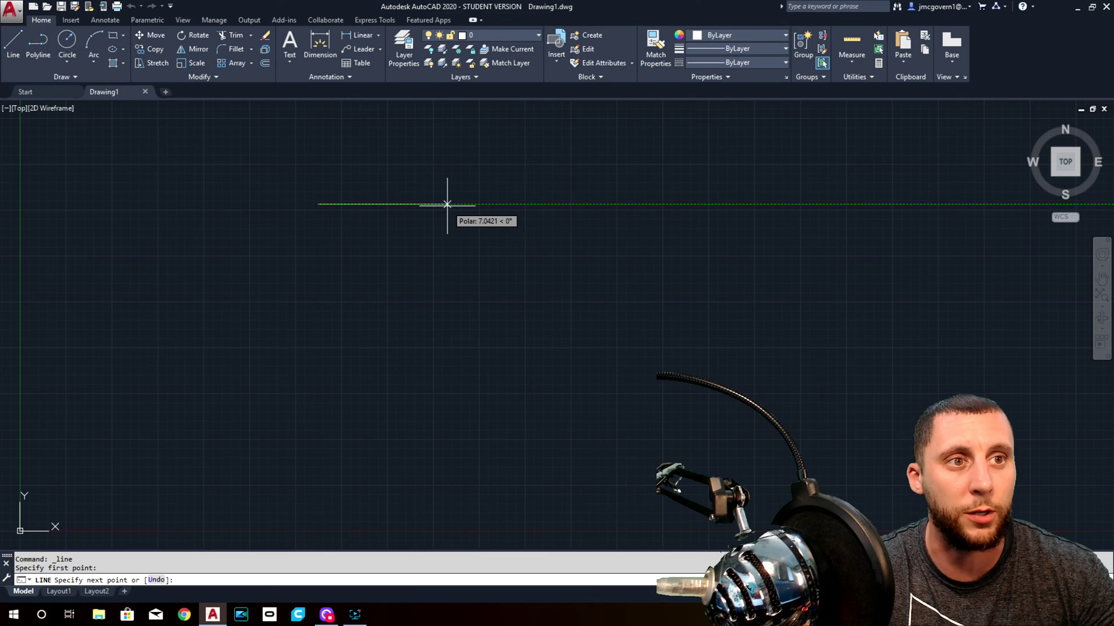
pyautogui.write('10')
pyautogui.press('Return')
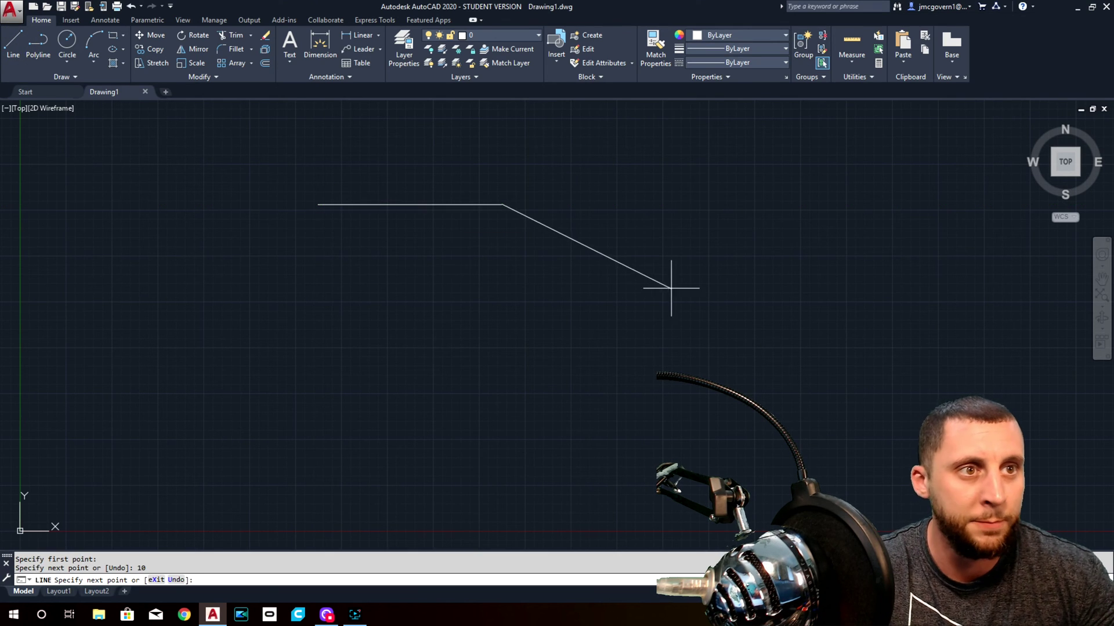
pyautogui.press('Escape')
pyautogui.scroll(4, 356, 187)
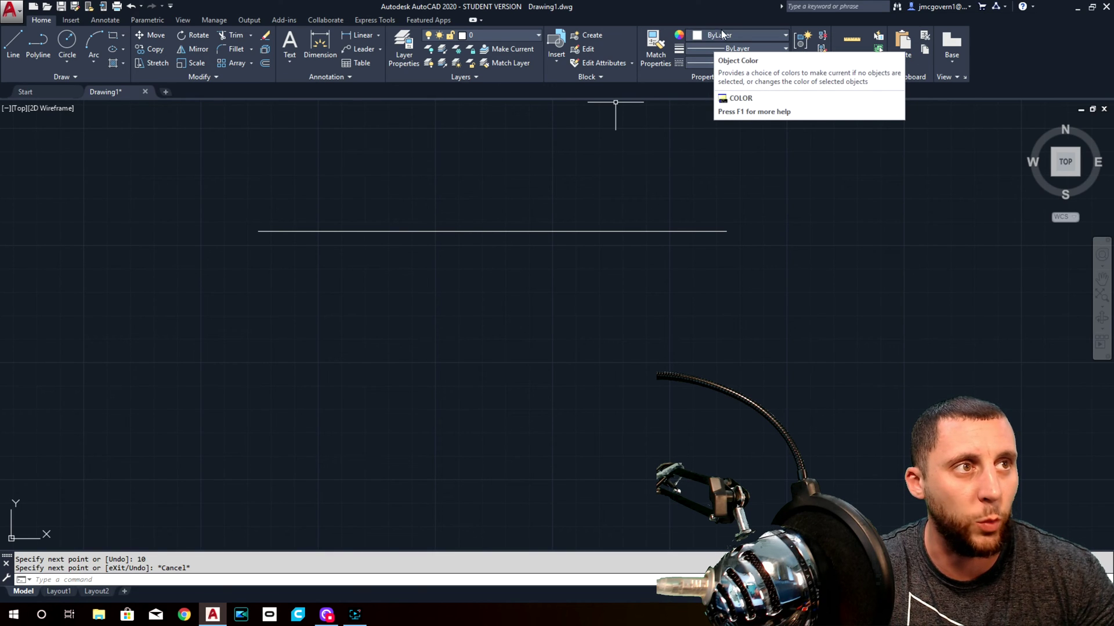
# Make the horizontal line red and set red as the current colour for new objects
pyautogui.click(451, 231)
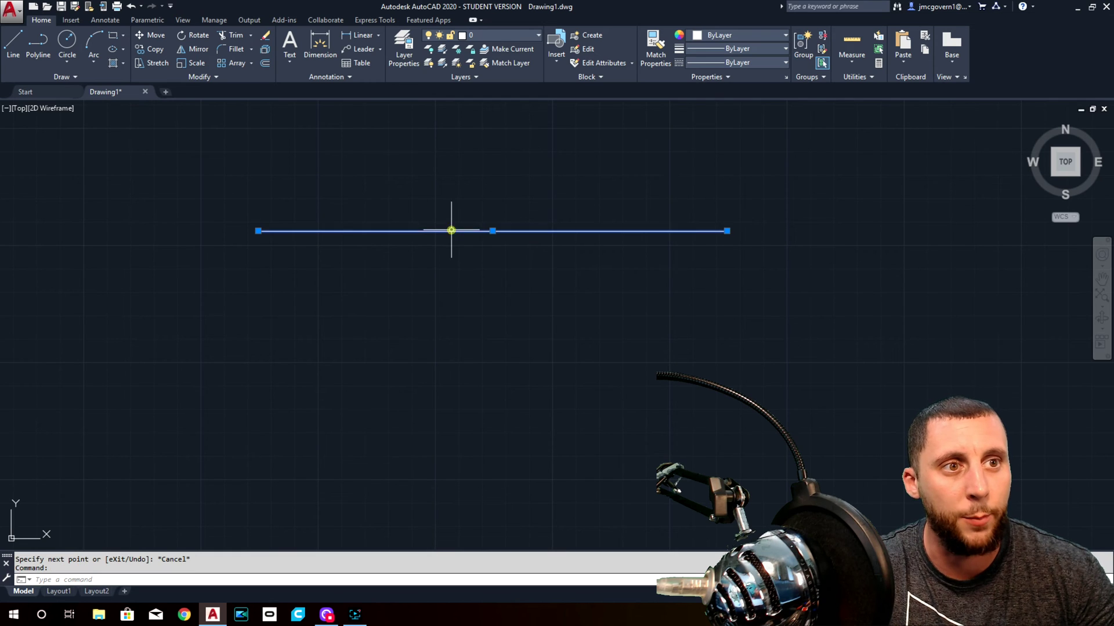
pyautogui.click(696, 34)
pyautogui.click(729, 103)
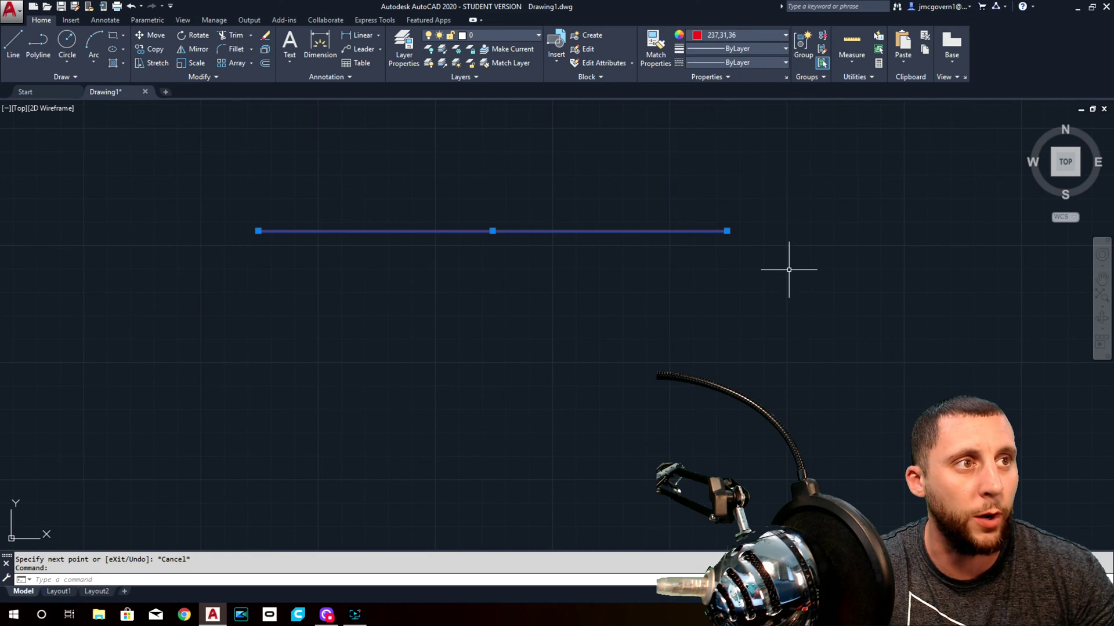
pyautogui.press('Escape')
pyautogui.click(743, 39)
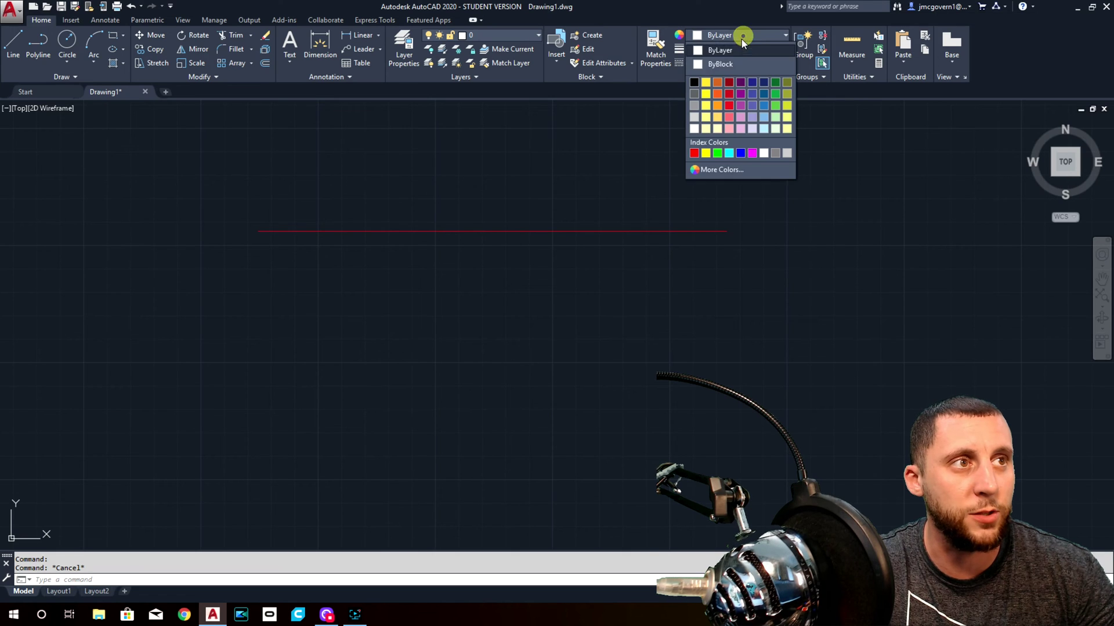
pyautogui.click(728, 104)
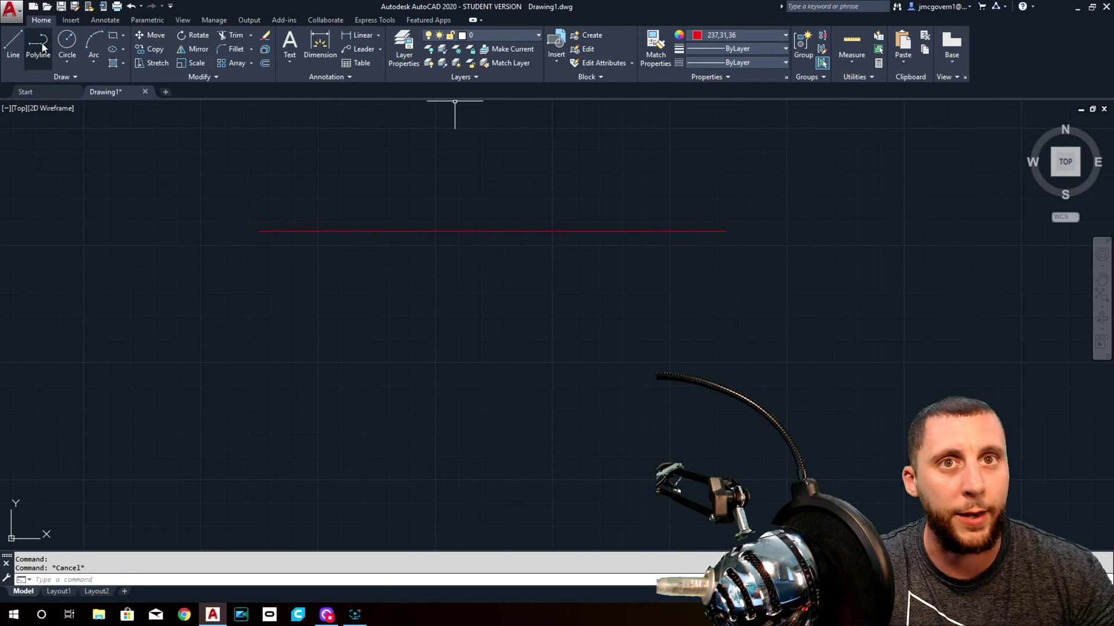
# Draw a red zigzag of five connected line segments, then reset the current colour to ByLayer
pyautogui.click(13, 43)
pyautogui.click(223, 197)
pyautogui.click(435, 188)
pyautogui.click(426, 283)
pyautogui.click(266, 321)
pyautogui.click(384, 426)
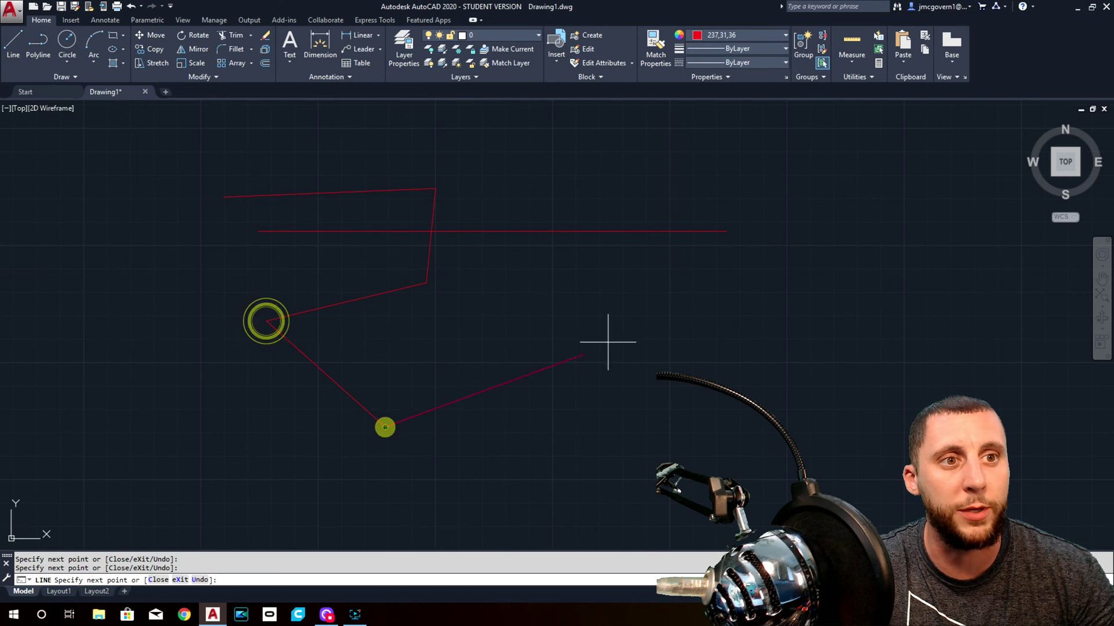
pyautogui.click(686, 299)
pyautogui.press('Escape')
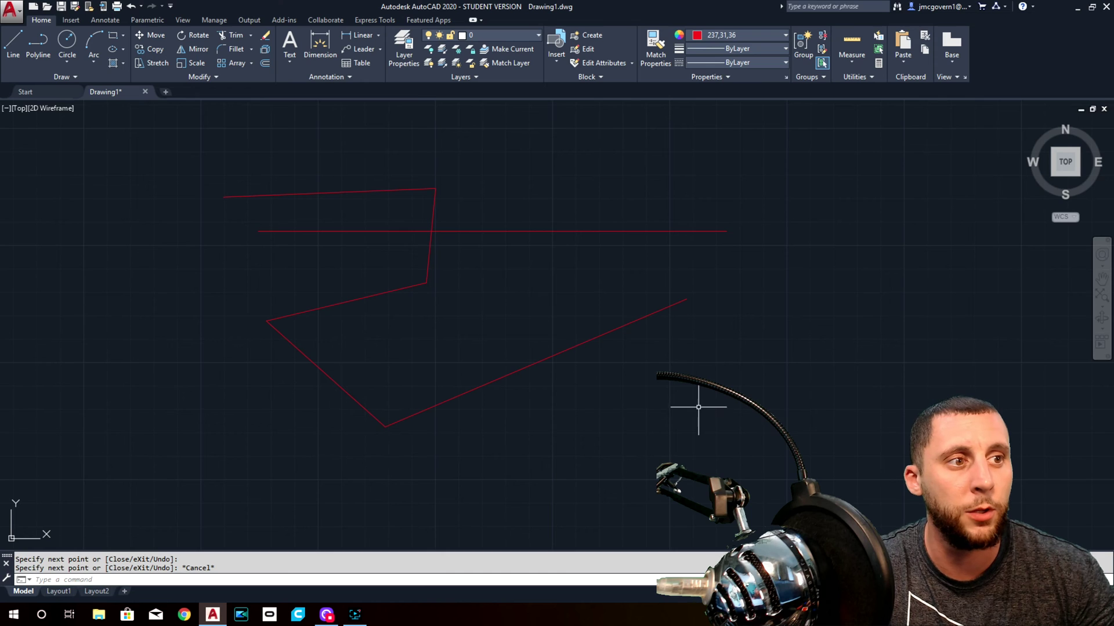
pyautogui.click(713, 34)
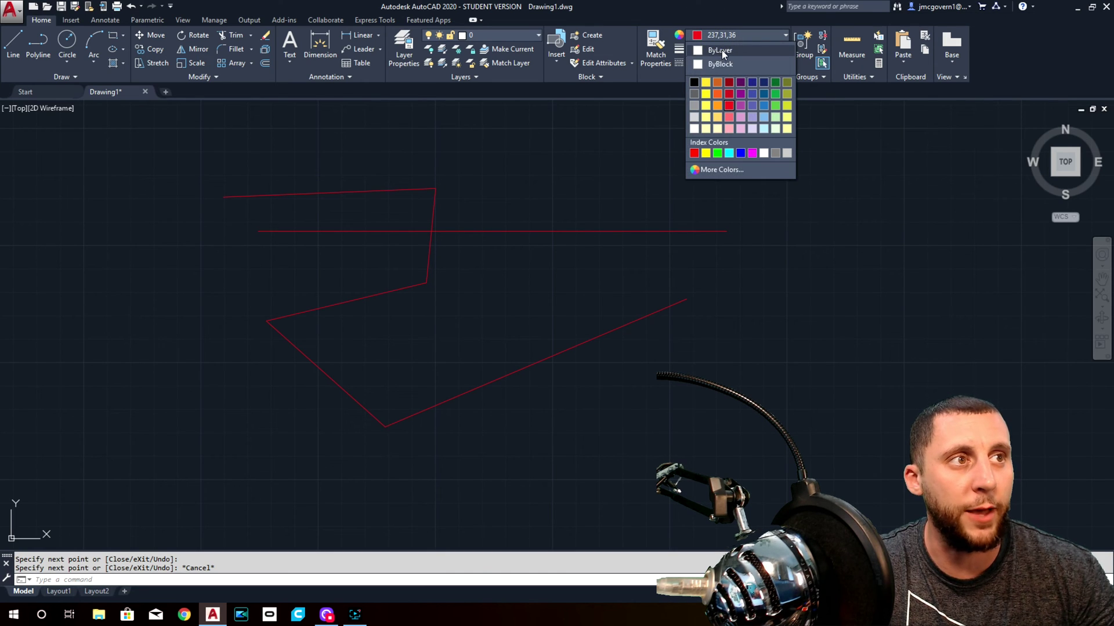
pyautogui.click(721, 51)
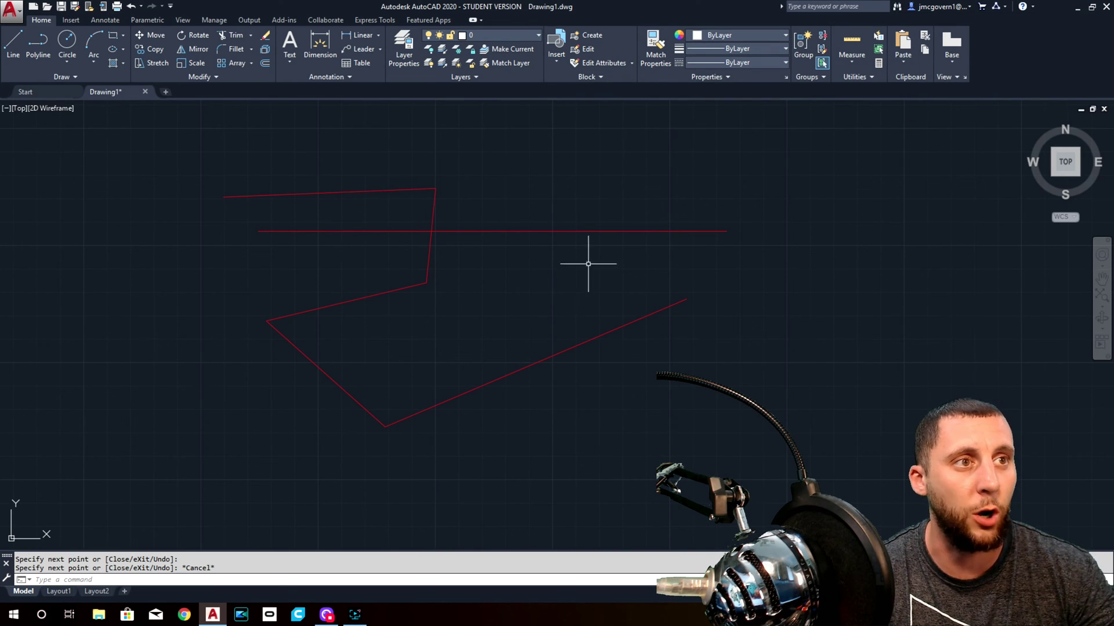
# Draw a white chain of connected line segments ending in a diagonal, plus a circle above it
pyautogui.click(14, 40)
pyautogui.click(525, 192)
pyautogui.click(750, 180)
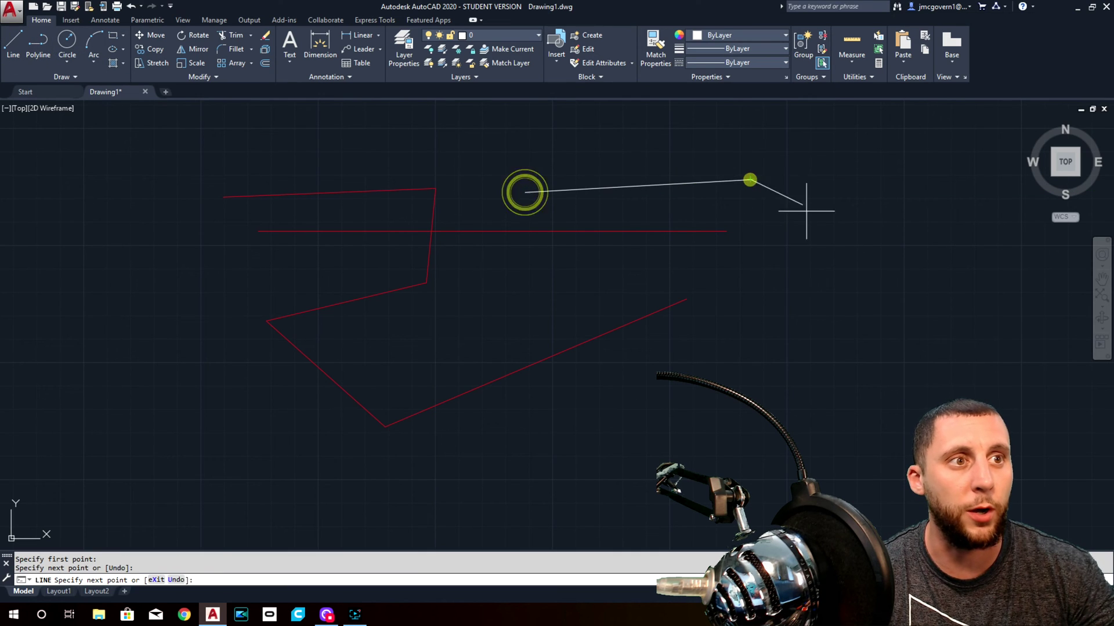
pyautogui.click(852, 274)
pyautogui.click(722, 316)
pyautogui.click(706, 316)
pyautogui.click(492, 231)
pyautogui.click(567, 148)
pyautogui.press('Escape')
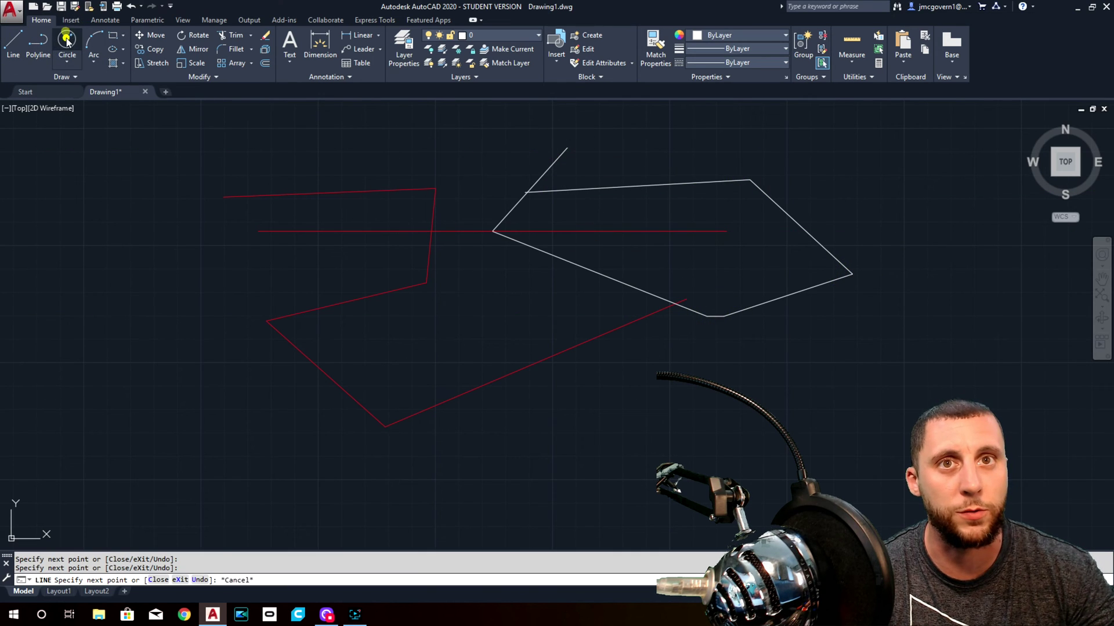
pyautogui.click(67, 40)
pyautogui.click(417, 148)
pyautogui.click(438, 180)
# Make the circle and the short diagonal line blue
pyautogui.click(640, 141)
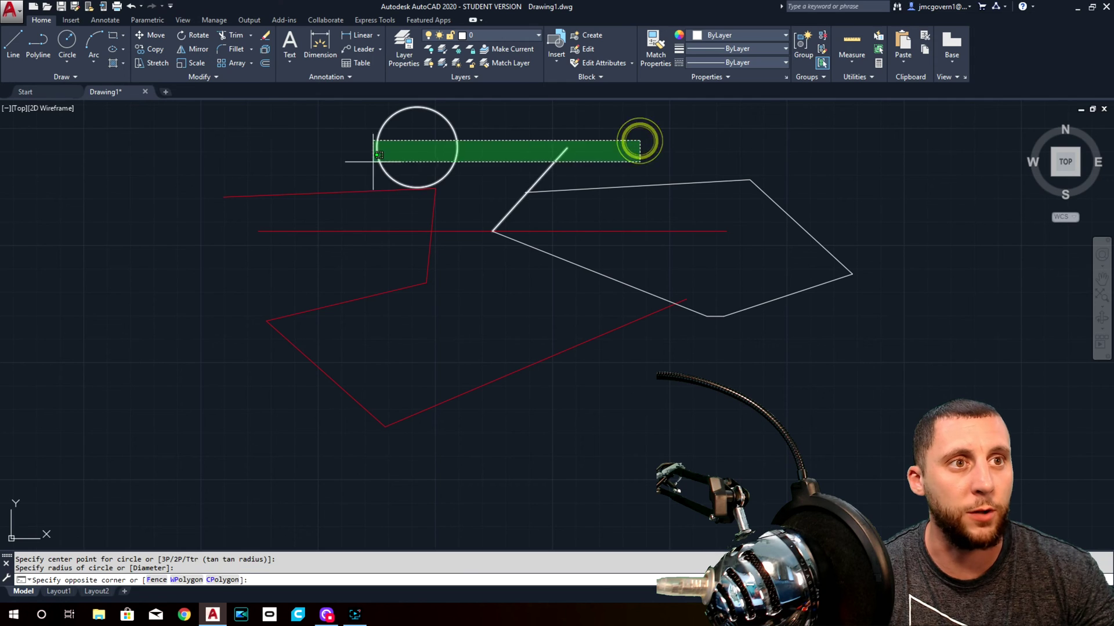
pyautogui.click(374, 162)
pyautogui.click(723, 34)
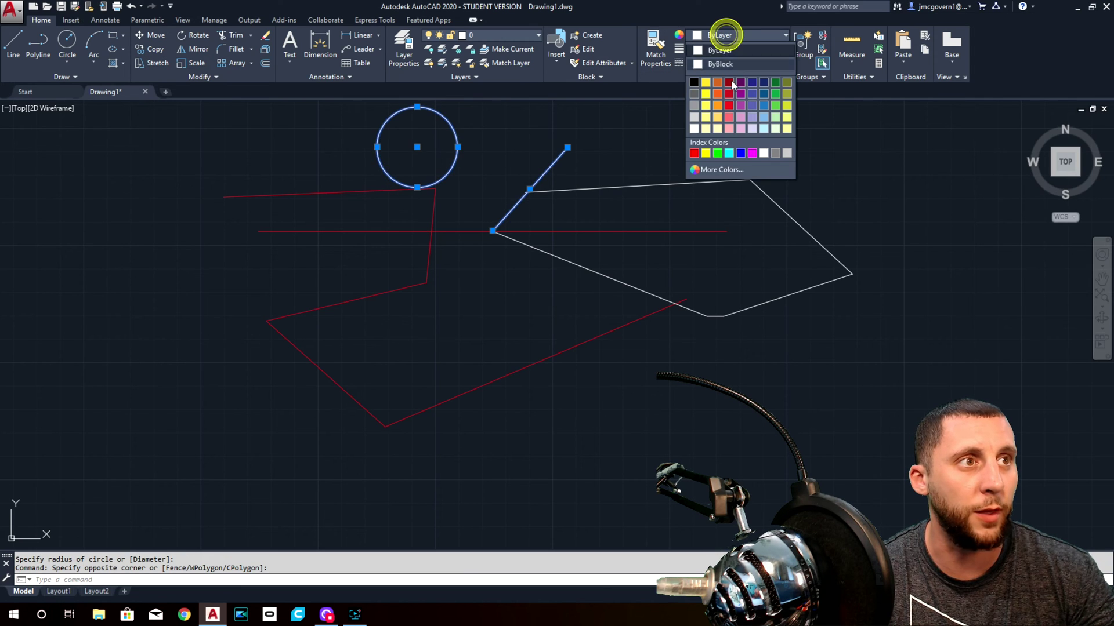
pyautogui.click(740, 152)
# Add the top white line to the selection and bring up the Select Color dialog
pyautogui.click(711, 118)
pyautogui.click(645, 200)
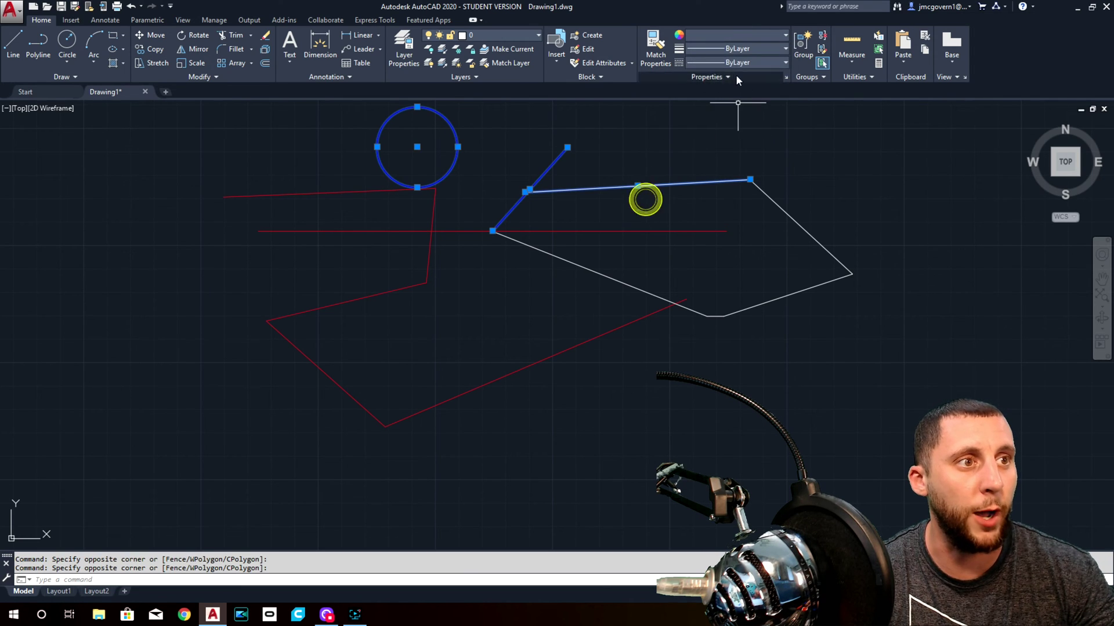
pyautogui.click(705, 35)
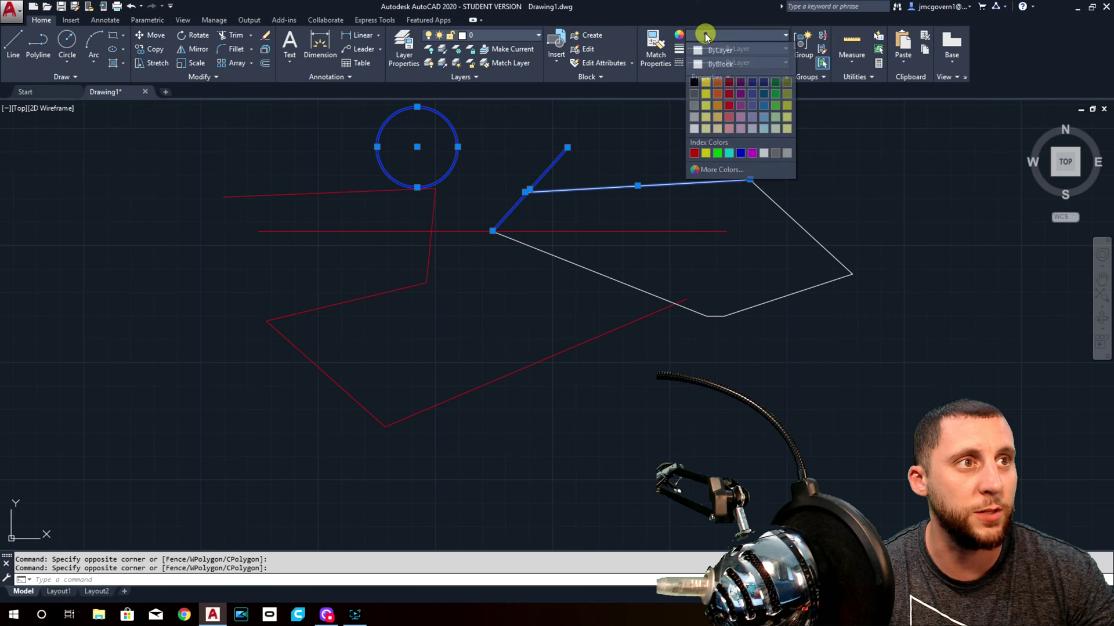
pyautogui.click(722, 169)
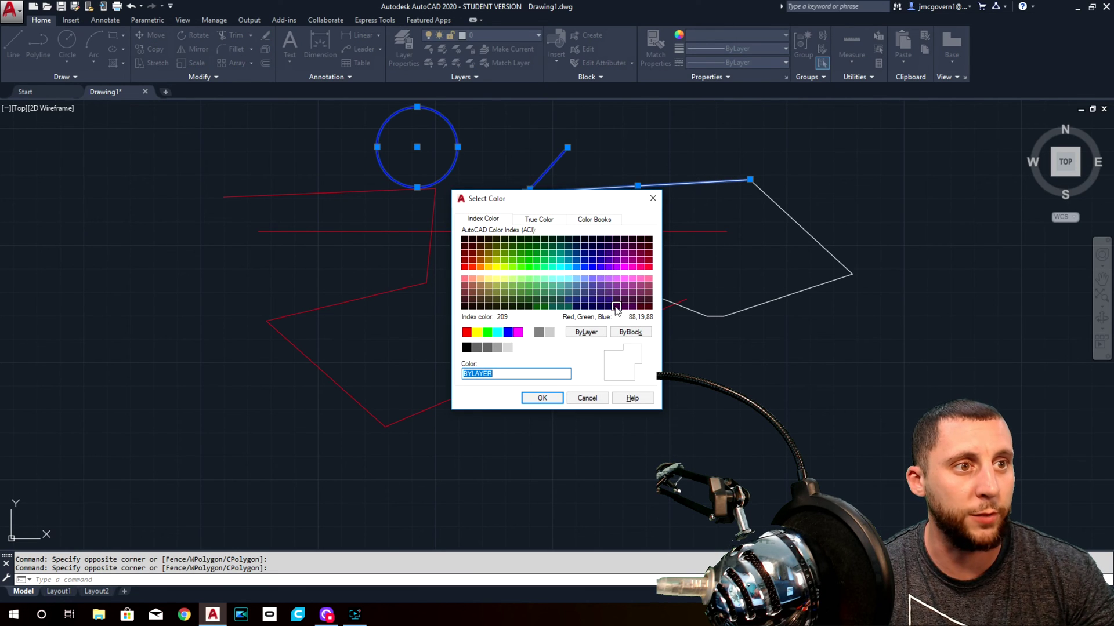
pyautogui.click(540, 220)
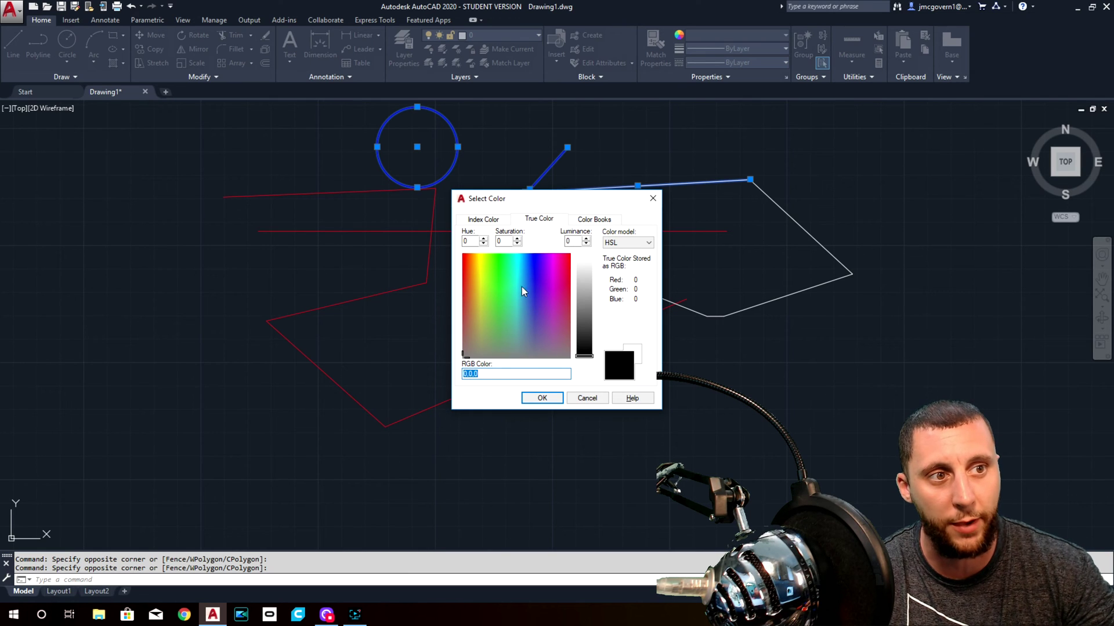
pyautogui.moveTo(499, 291); pyautogui.dragTo(586, 304)
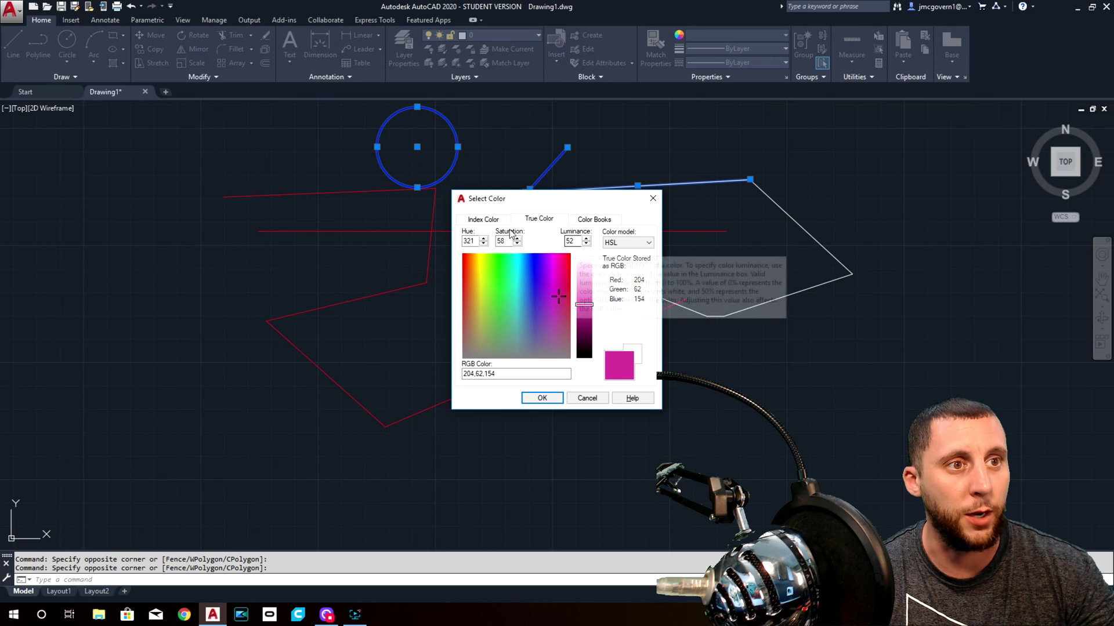
pyautogui.click(587, 398)
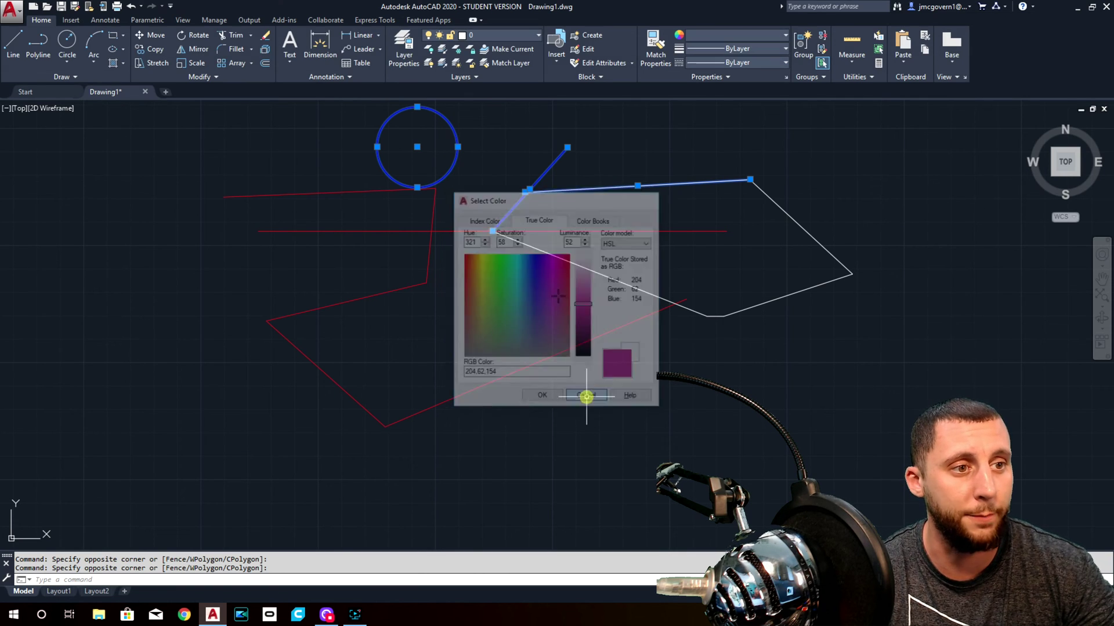
# Erase all existing objects and draw a new 6-unit horizontal line
pyautogui.press('Escape')
pyautogui.press('Escape')
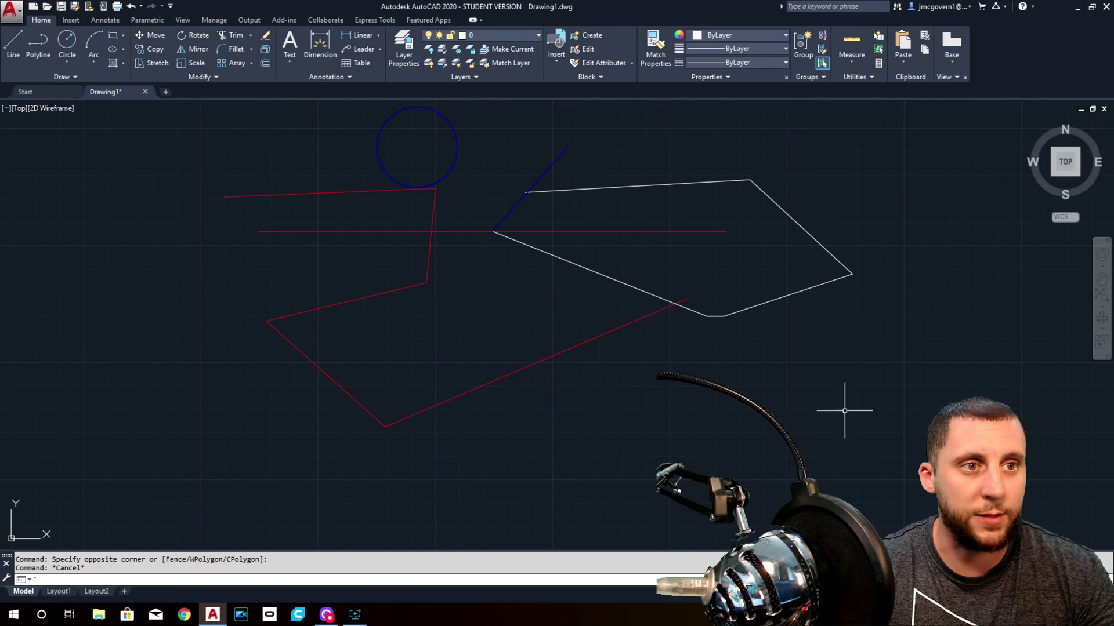
pyautogui.click(928, 398)
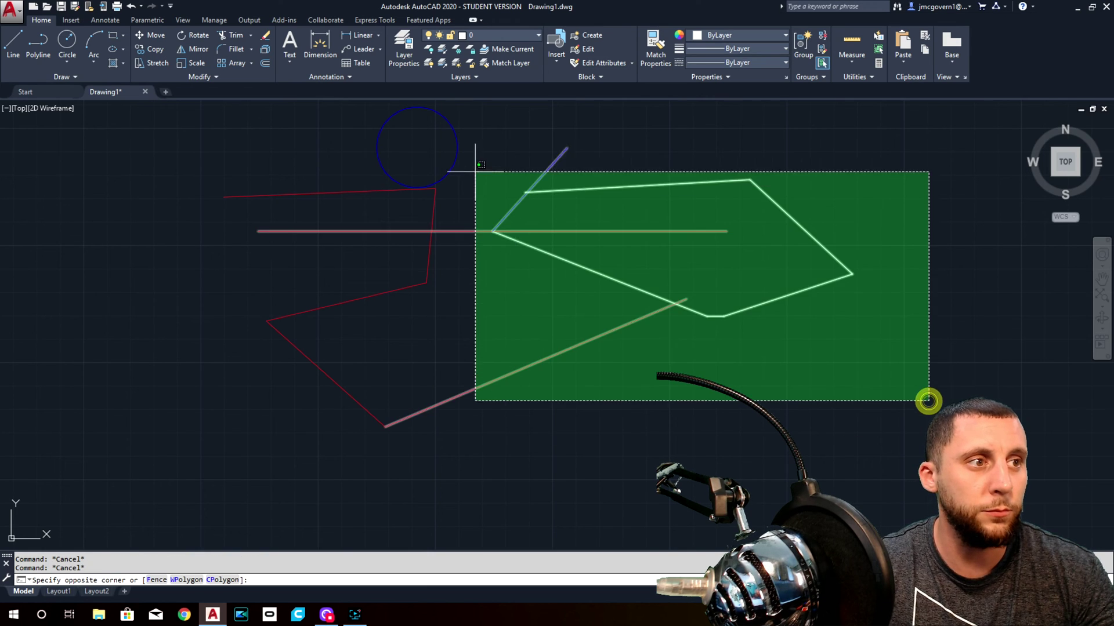
pyautogui.click(242, 112)
pyautogui.press('Delete')
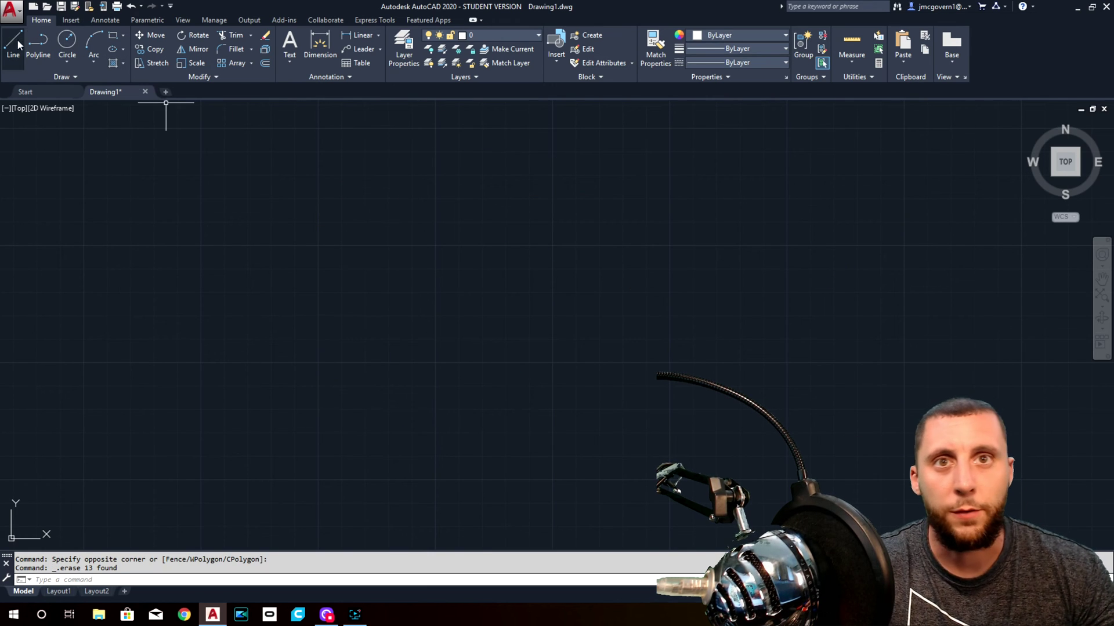
pyautogui.click(13, 41)
pyautogui.click(418, 173)
pyautogui.write('6')
pyautogui.press('Return')
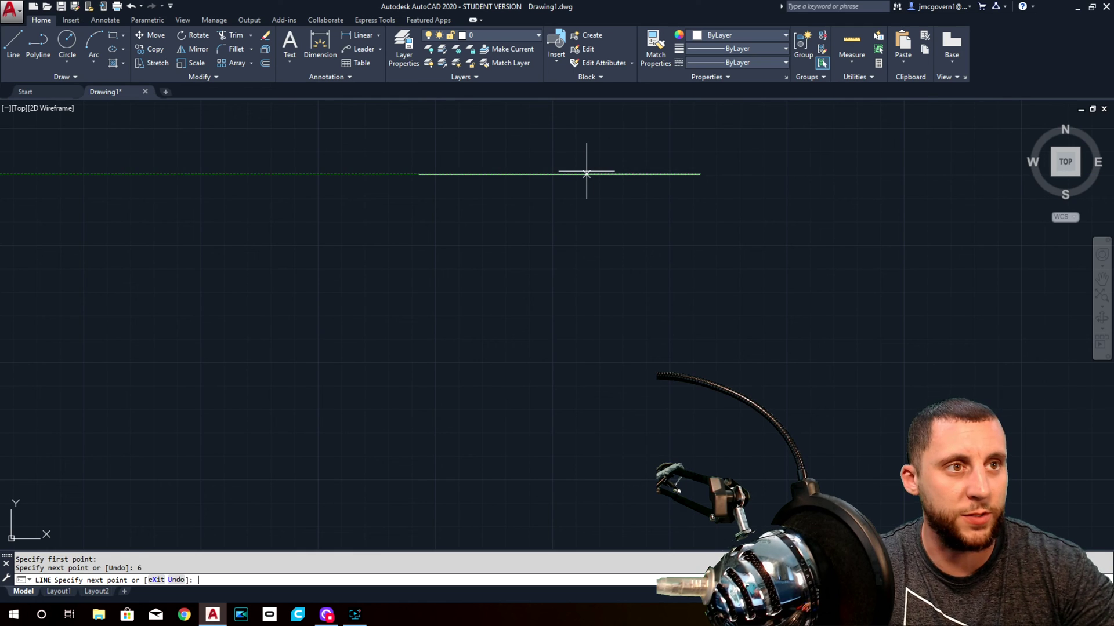
pyautogui.press('Escape')
pyautogui.click(604, 152)
pyautogui.click(522, 121)
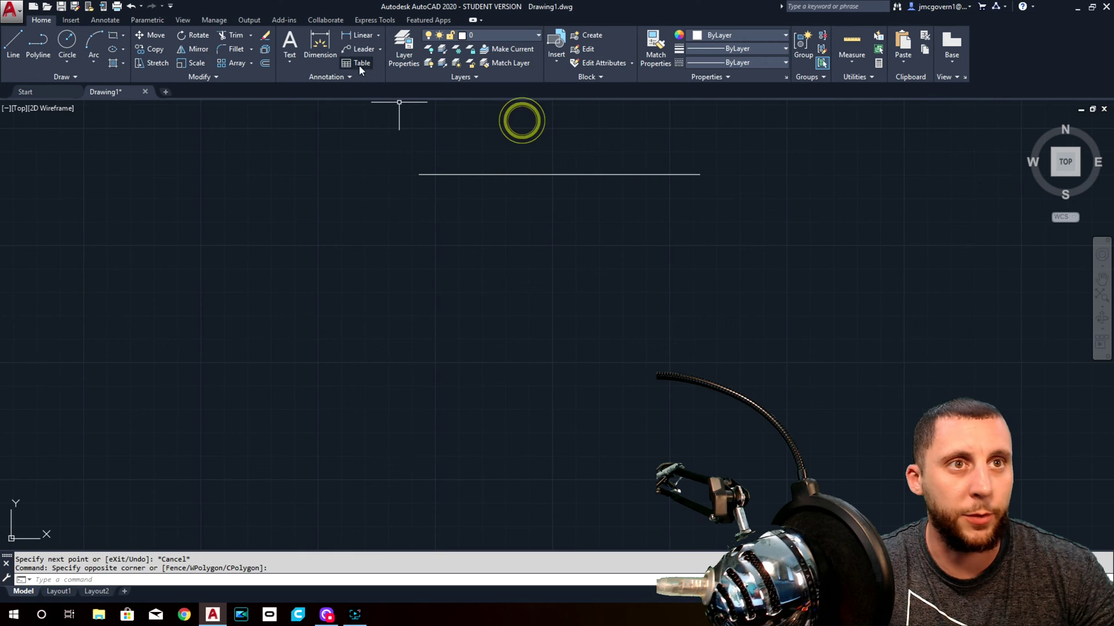
# Offset the line downward four times at 1.5 spacing, each from the newest copy
pyautogui.click(265, 63)
pyautogui.write('1.5')
pyautogui.press('Return')
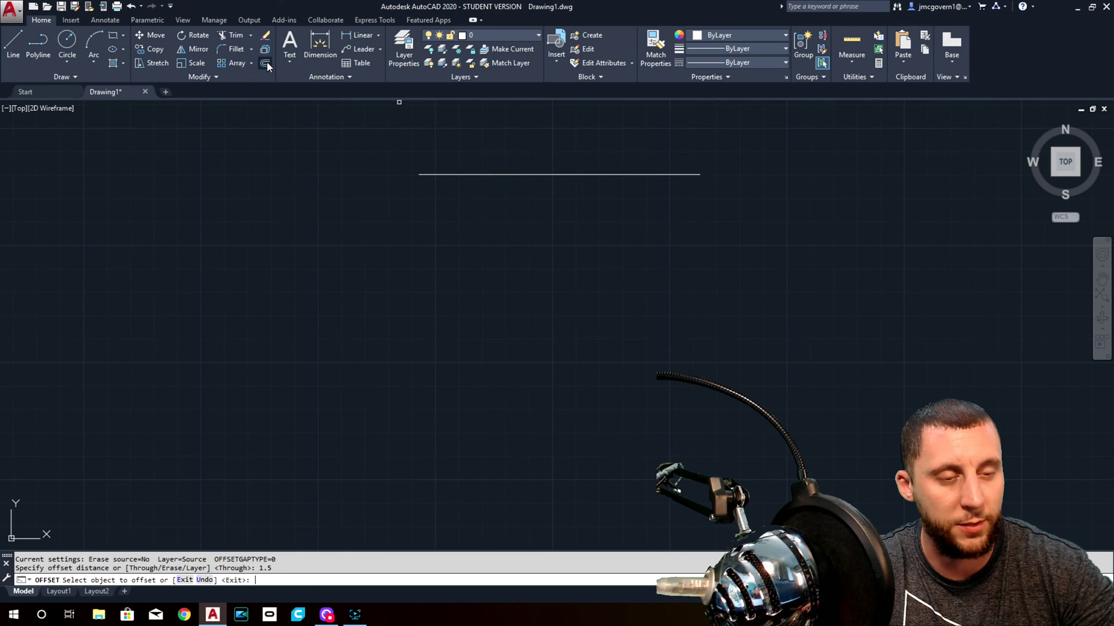
pyautogui.click(510, 174)
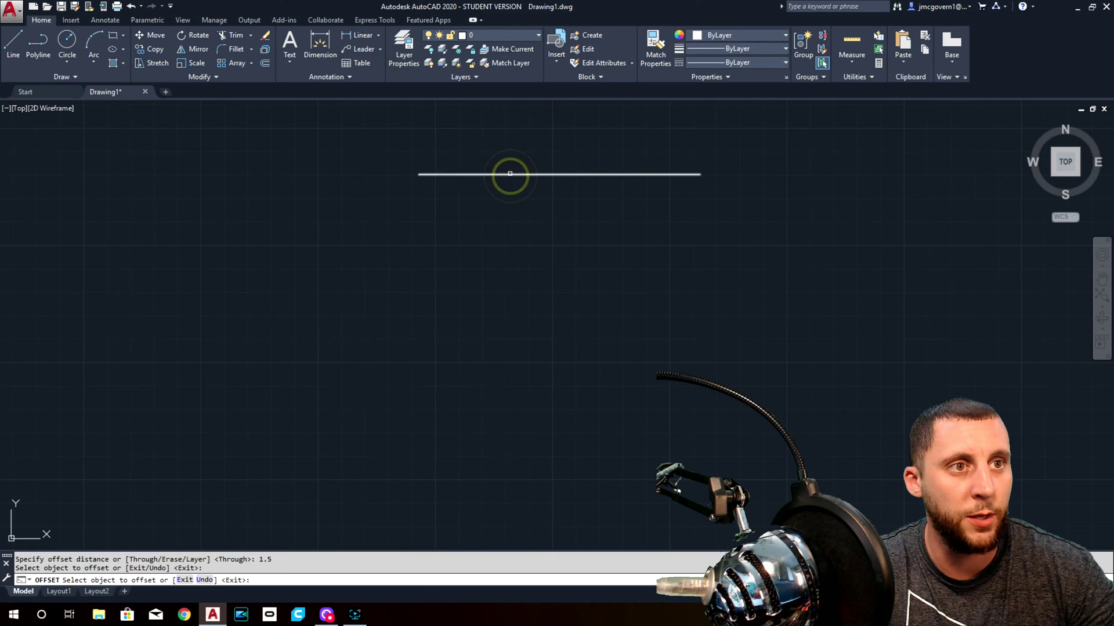
pyautogui.click(515, 221)
pyautogui.click(514, 244)
pyautogui.click(519, 278)
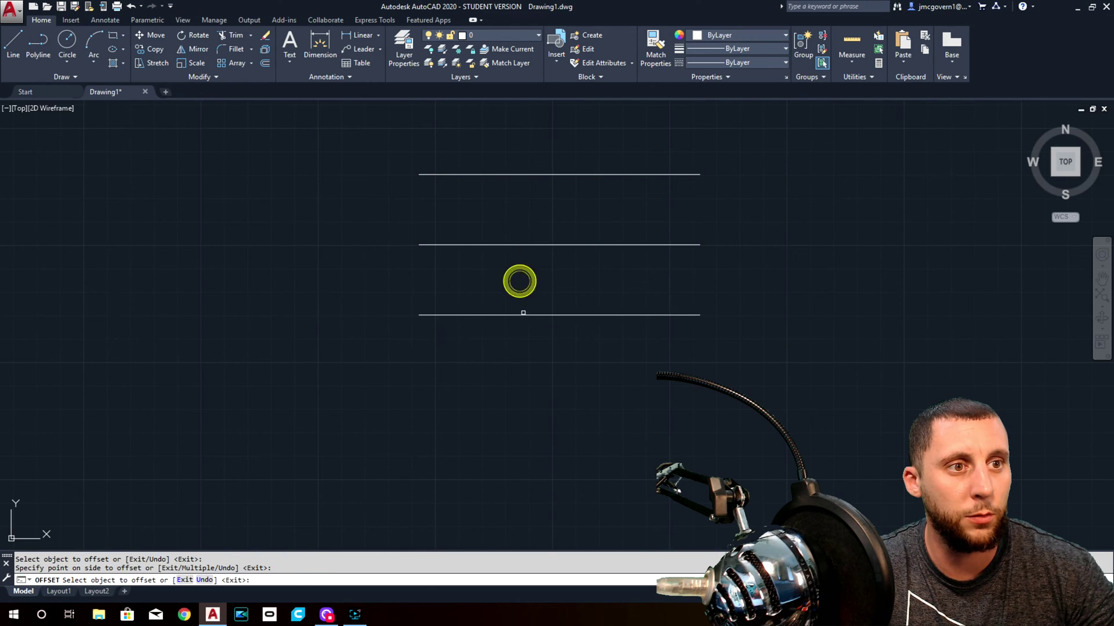
pyautogui.click(525, 315)
pyautogui.click(526, 347)
pyautogui.click(531, 385)
pyautogui.click(532, 416)
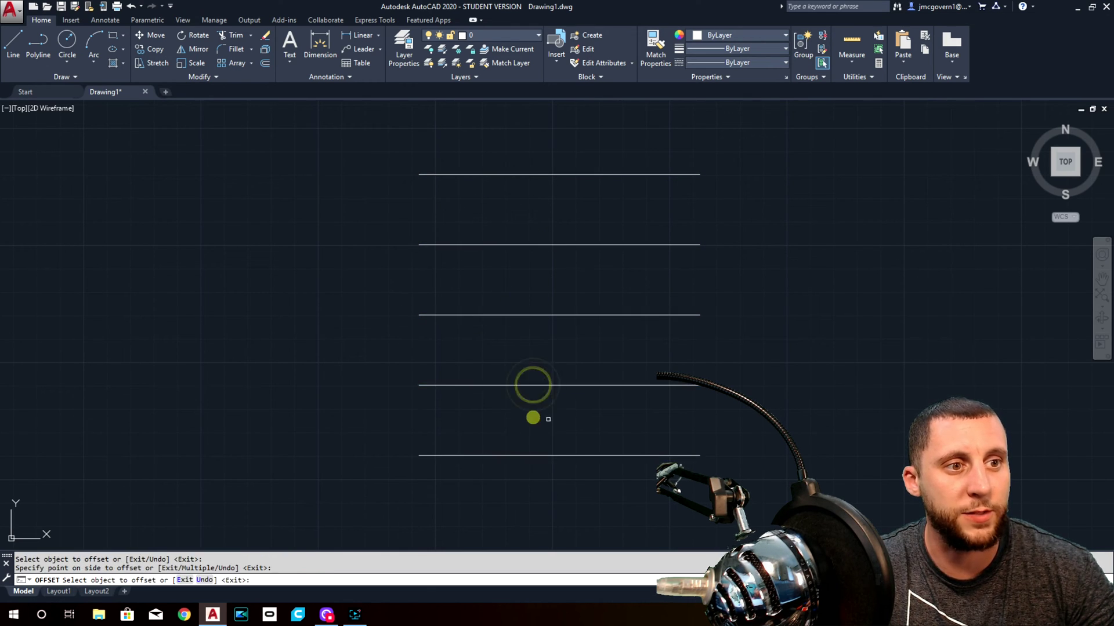
pyautogui.press('Escape')
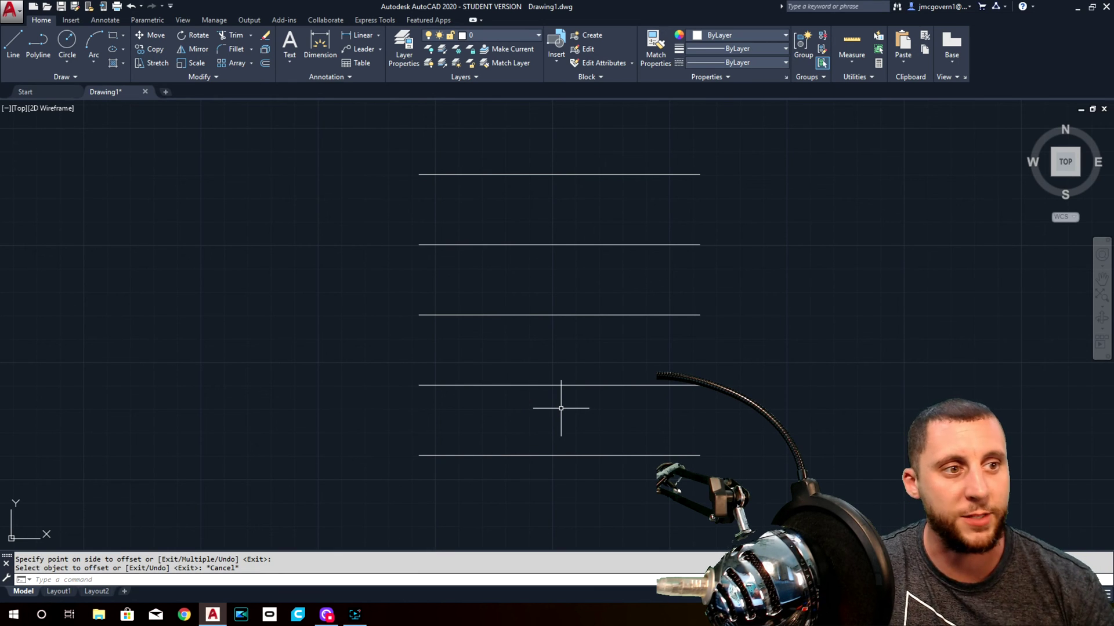
pyautogui.click(592, 190)
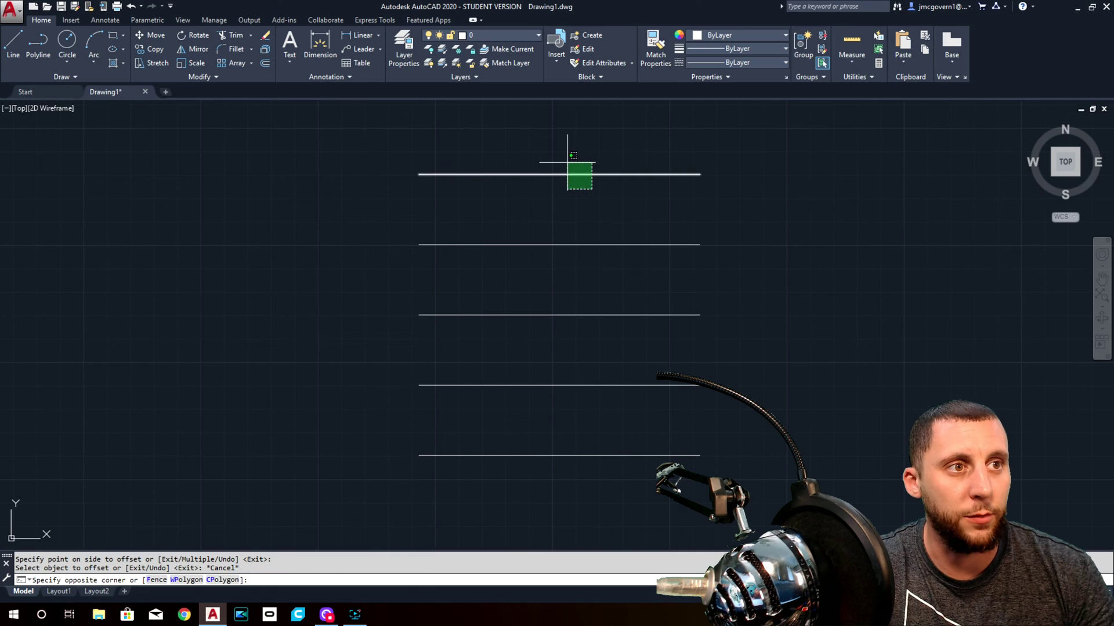
# Give the top line a 1.00 mm lineweight
pyautogui.click(568, 162)
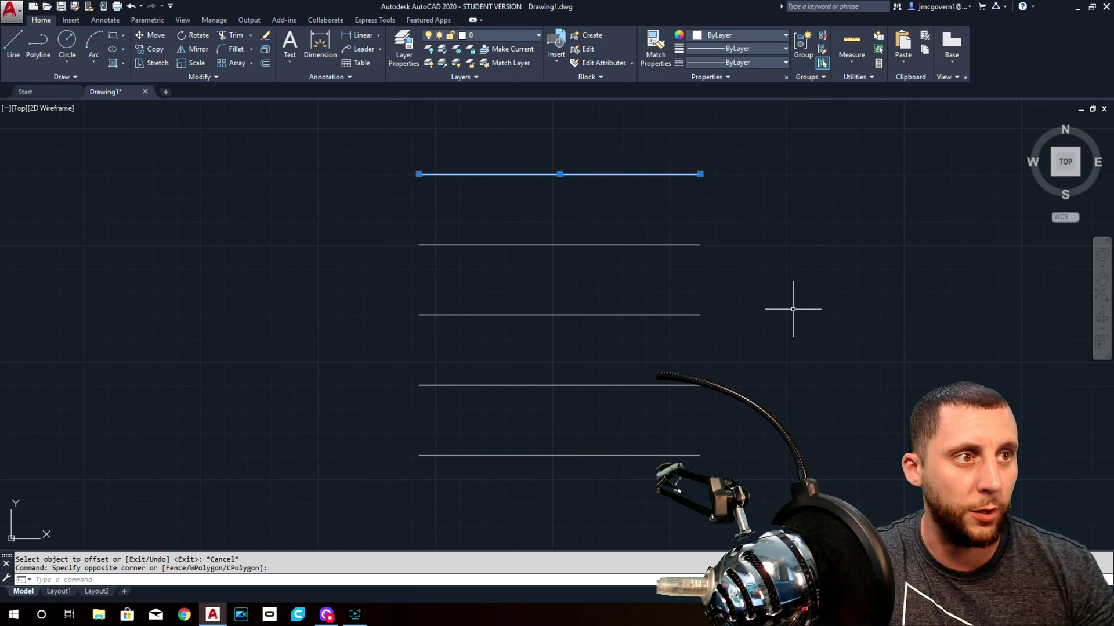
pyautogui.click(721, 50)
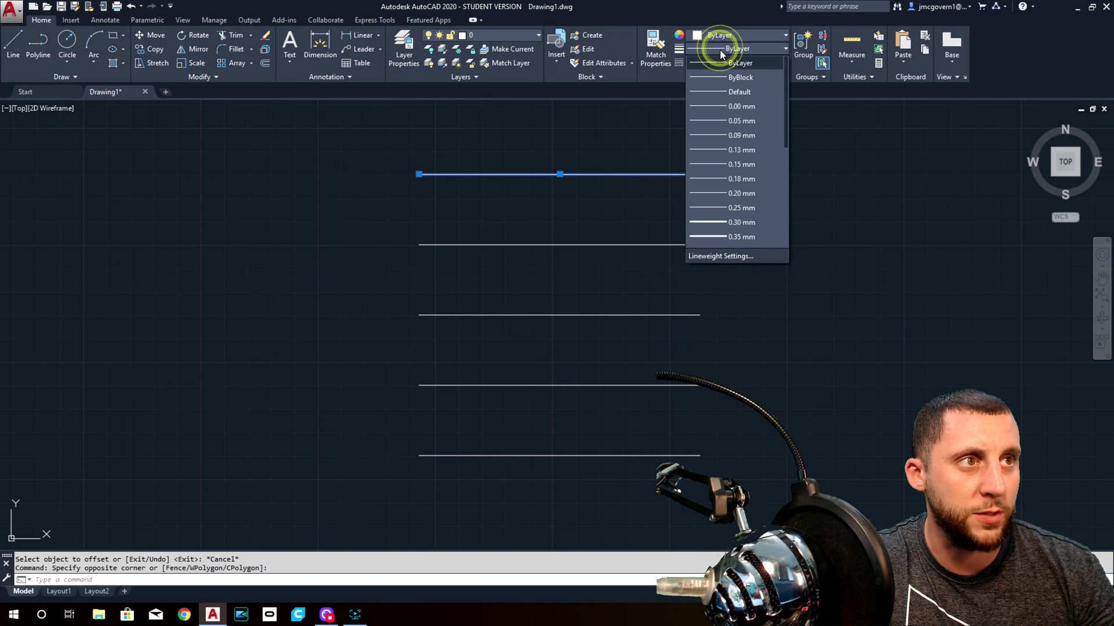
pyautogui.scroll(-3, 755, 144)
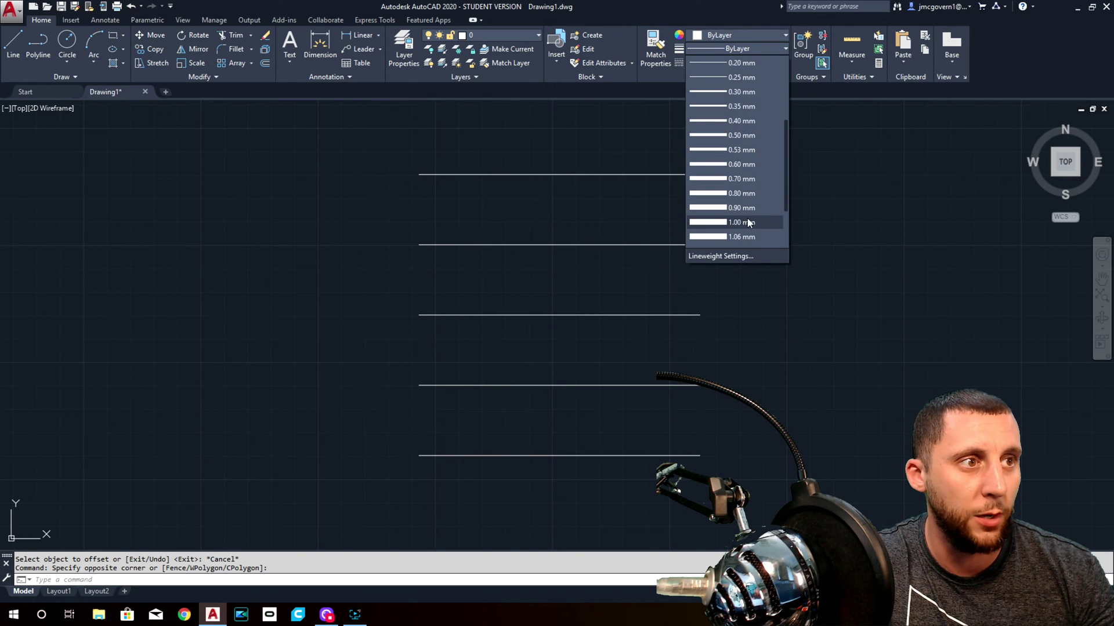
pyautogui.click(746, 222)
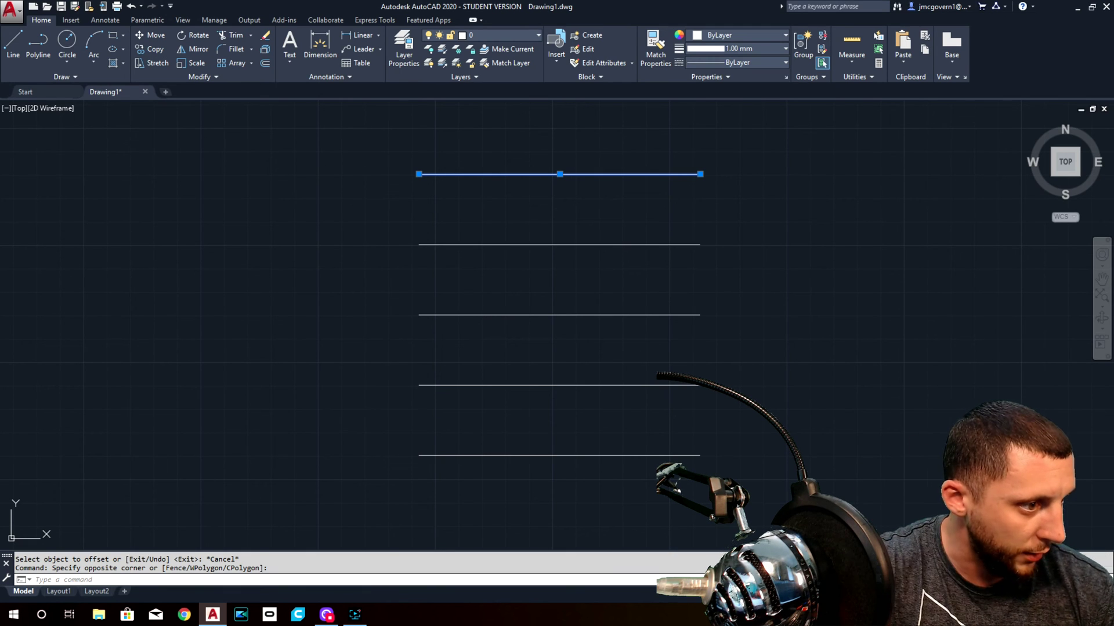
# Add the LineWeight toggle to the status bar and switch lineweight display on
pyautogui.press('Escape')
pyautogui.press('Escape')
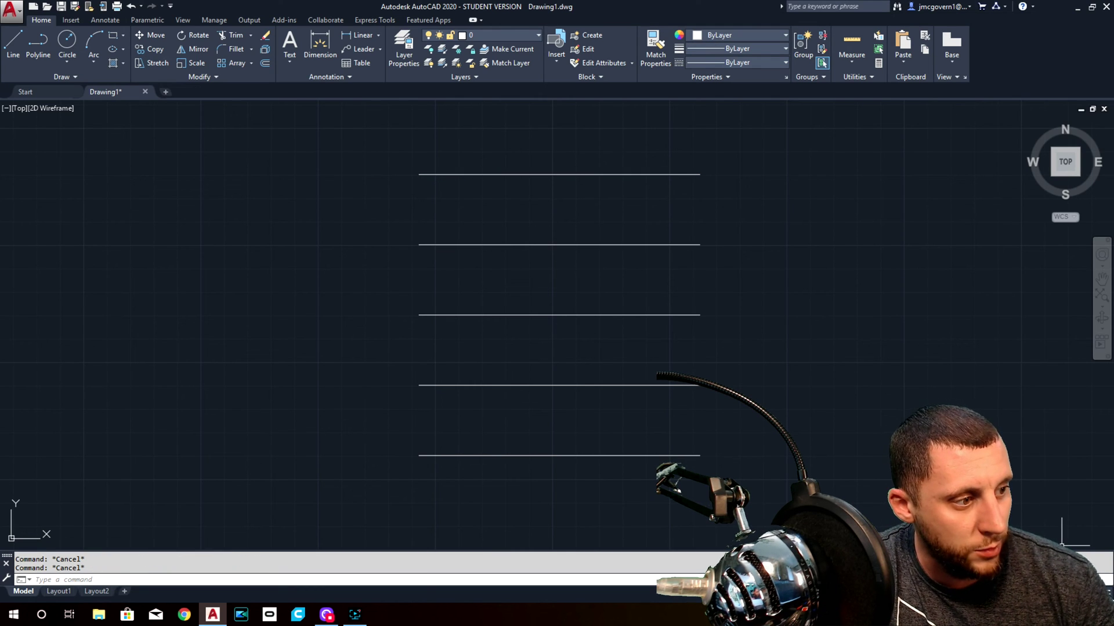
pyautogui.click(1106, 594)
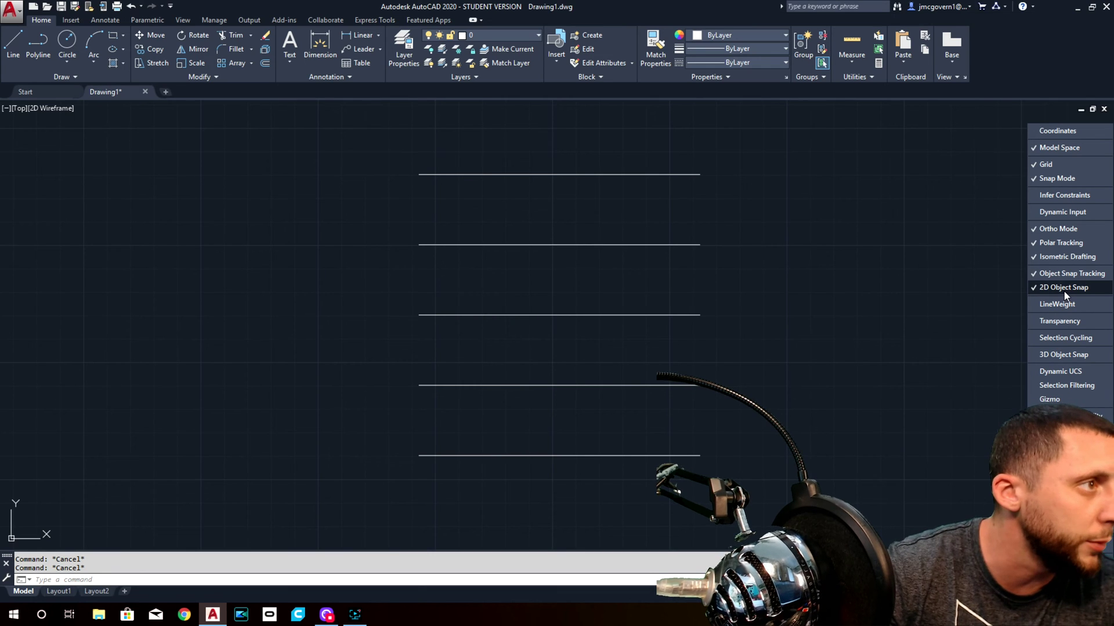
pyautogui.click(1065, 307)
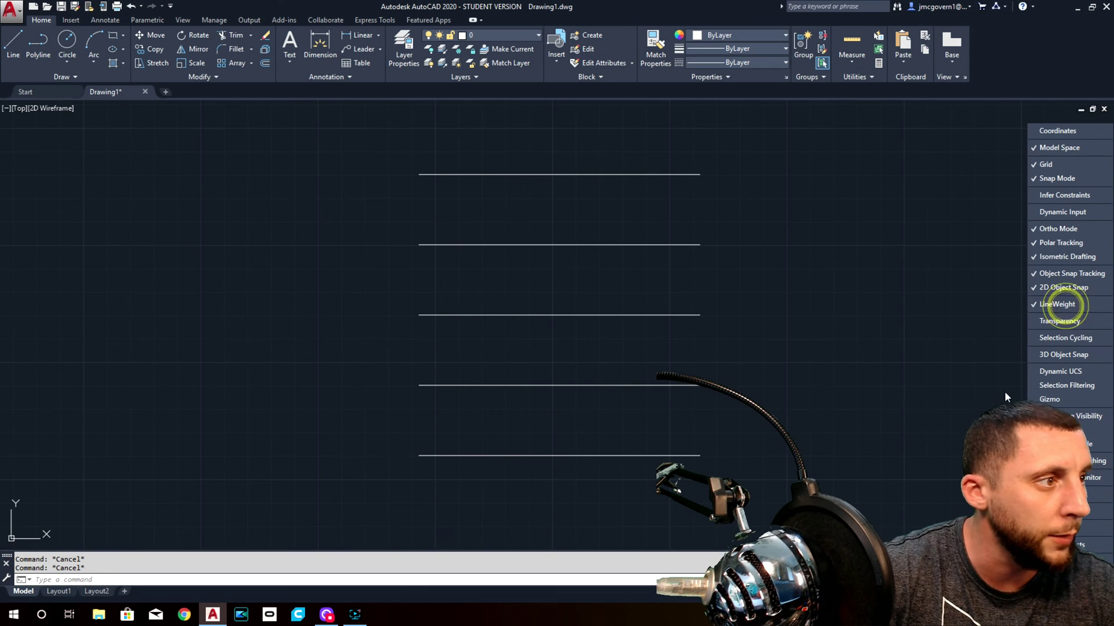
pyautogui.click(904, 450)
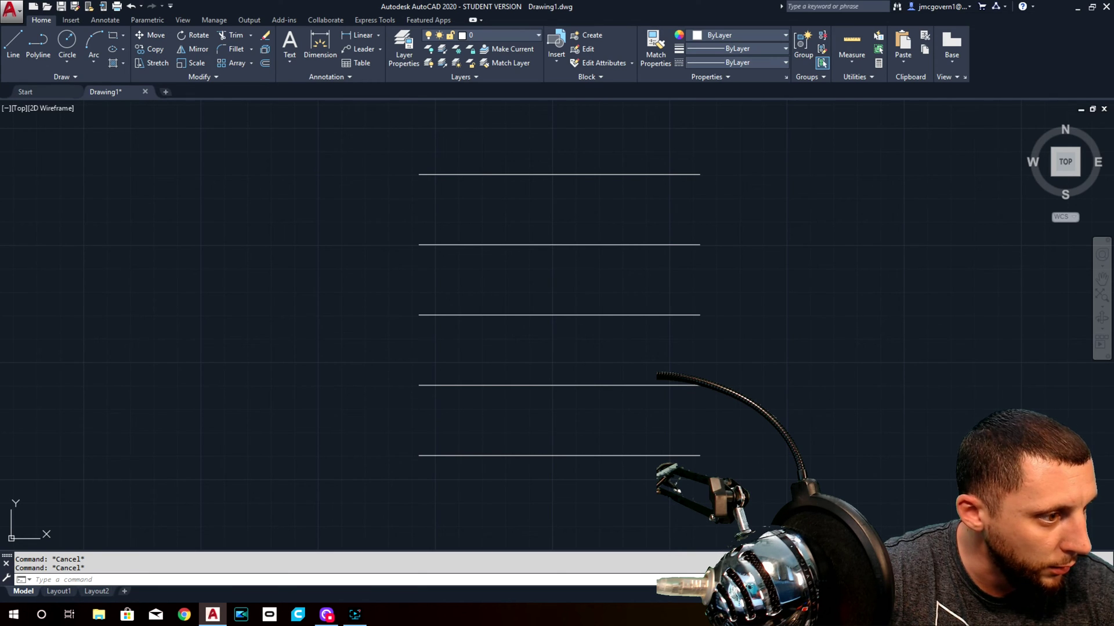
pyautogui.click(1035, 592)
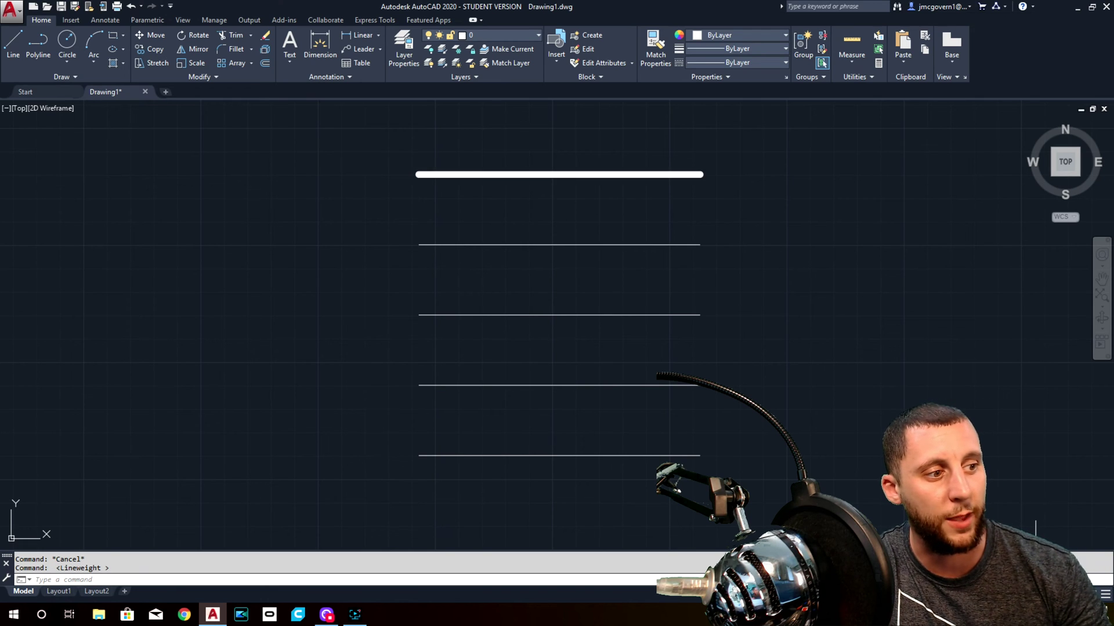
pyautogui.press('Escape')
pyautogui.write('lweight')
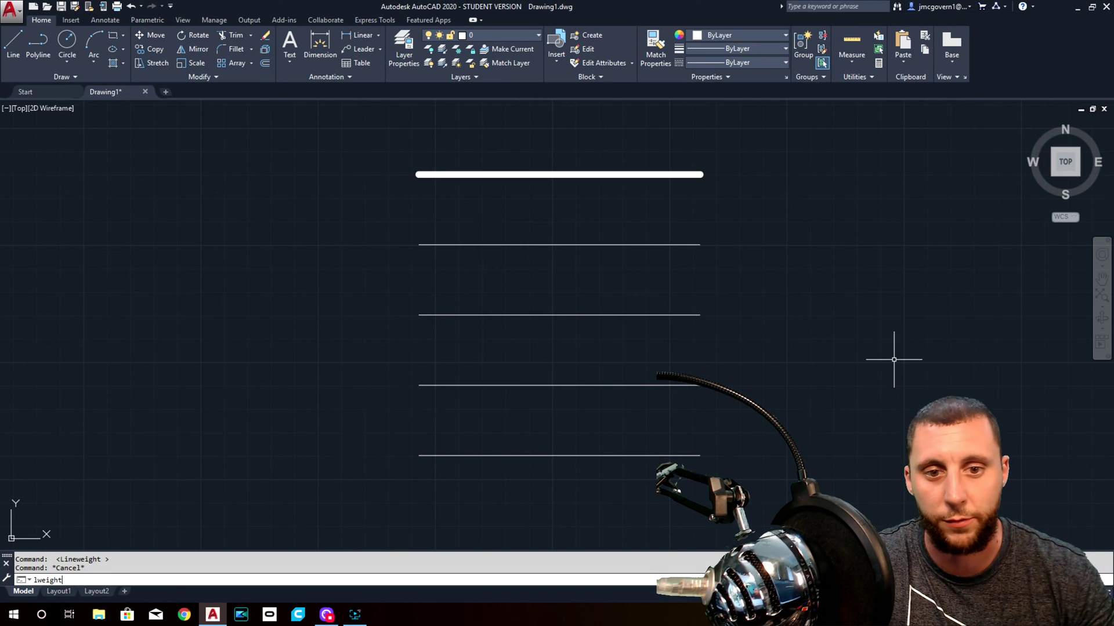
pyautogui.press('Return')
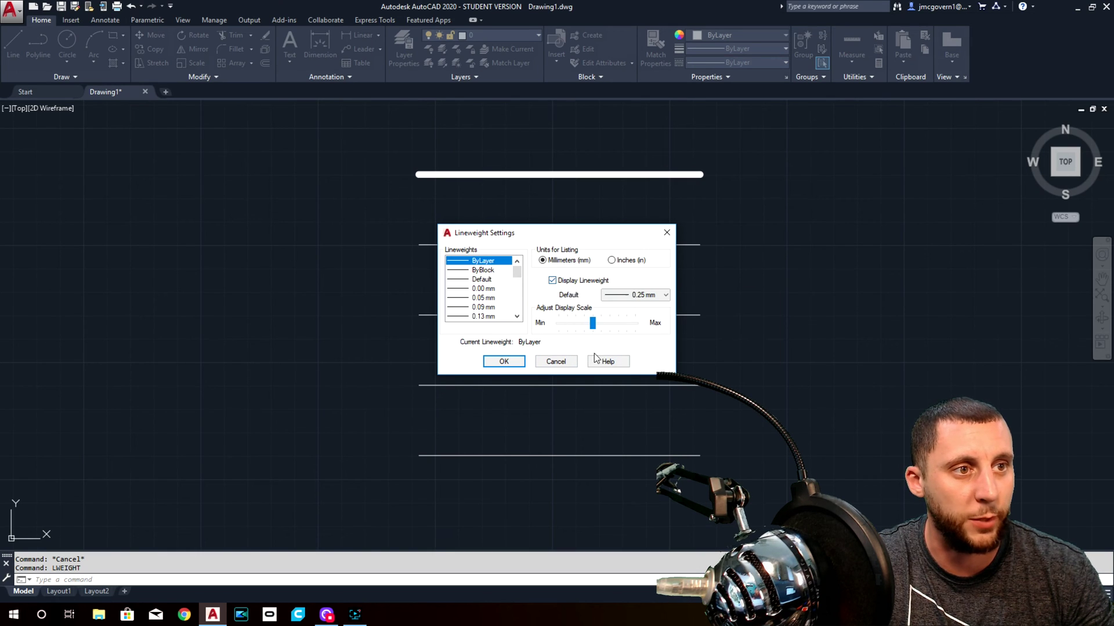
pyautogui.click(503, 361)
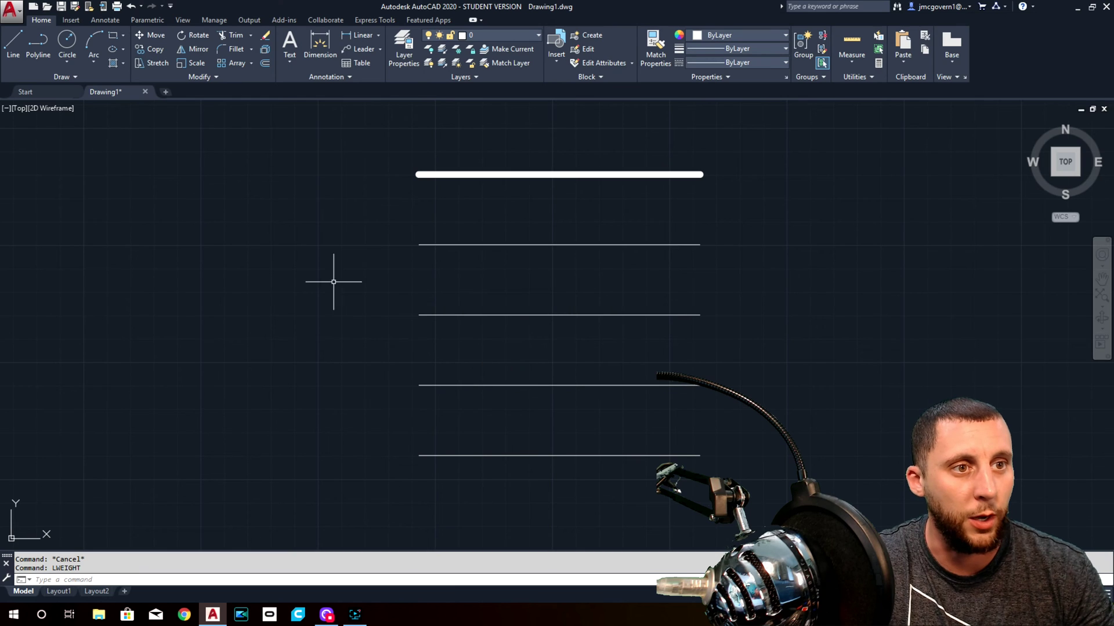
pyautogui.write('lweight')
pyautogui.press('Return')
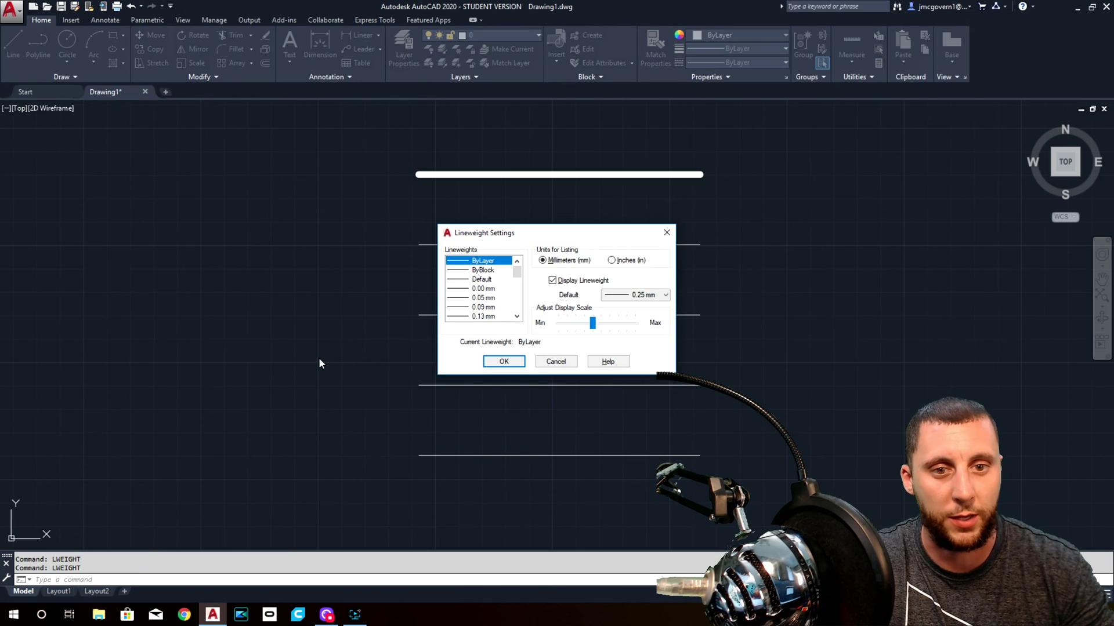
pyautogui.click(467, 308)
pyautogui.scroll(-7, 500, 308)
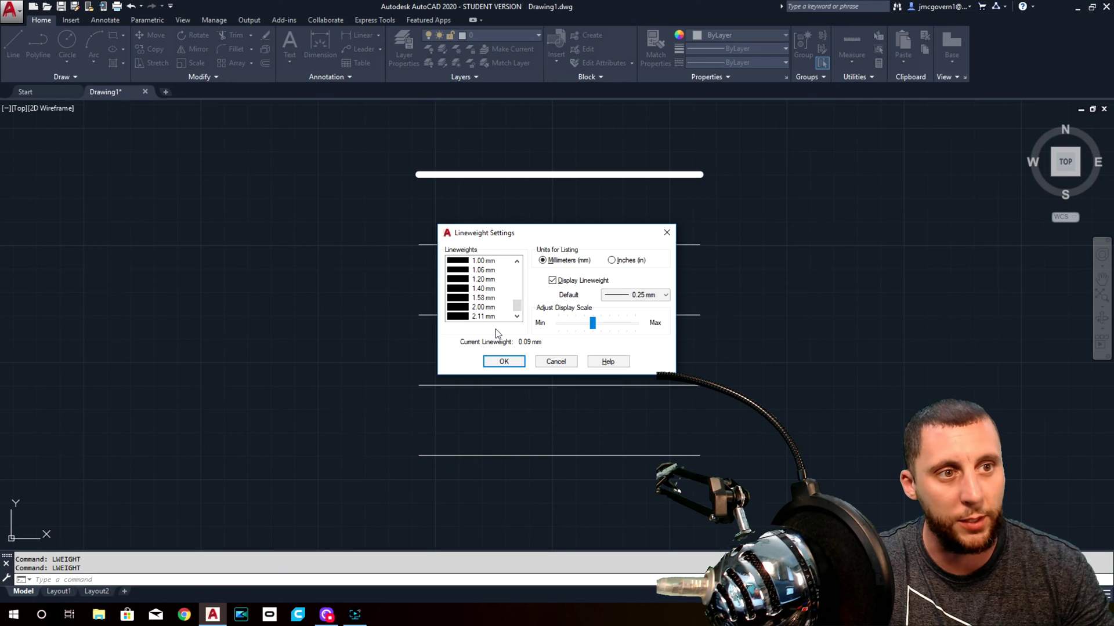
pyautogui.click(555, 363)
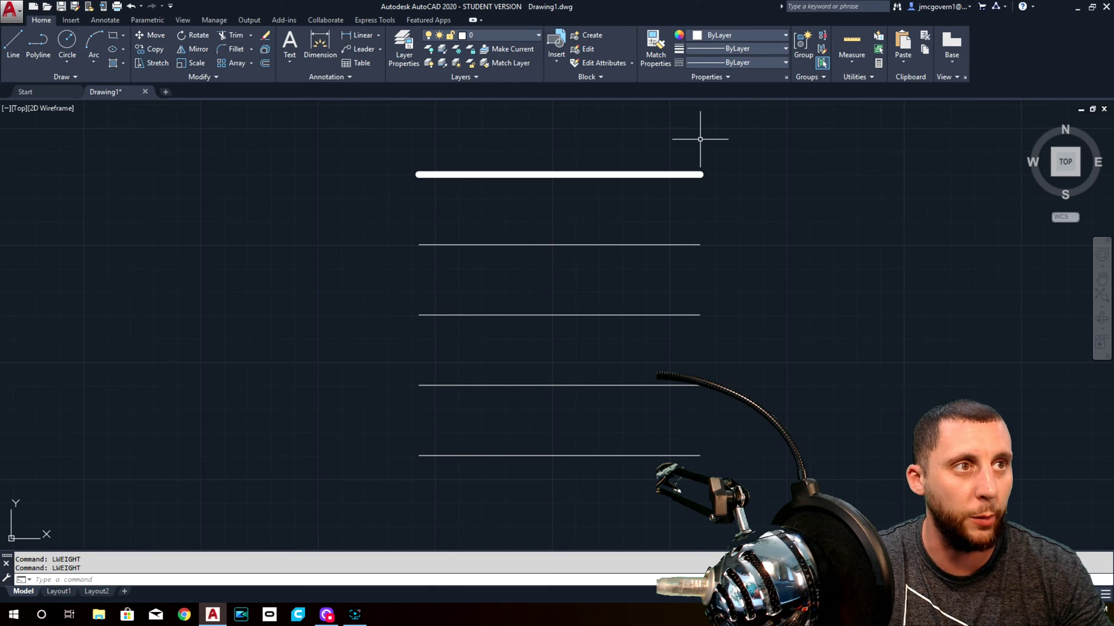
# Assign the second line a heavier lineweight so it displays thick
pyautogui.click(707, 220)
pyautogui.click(667, 263)
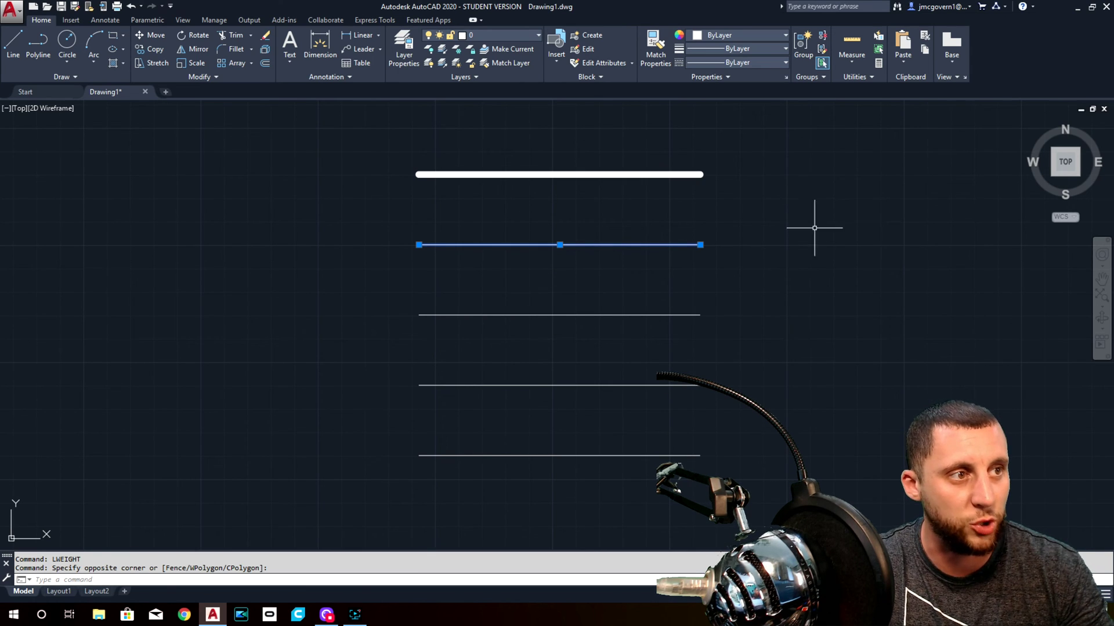
pyautogui.click(741, 48)
pyautogui.scroll(-4, 751, 144)
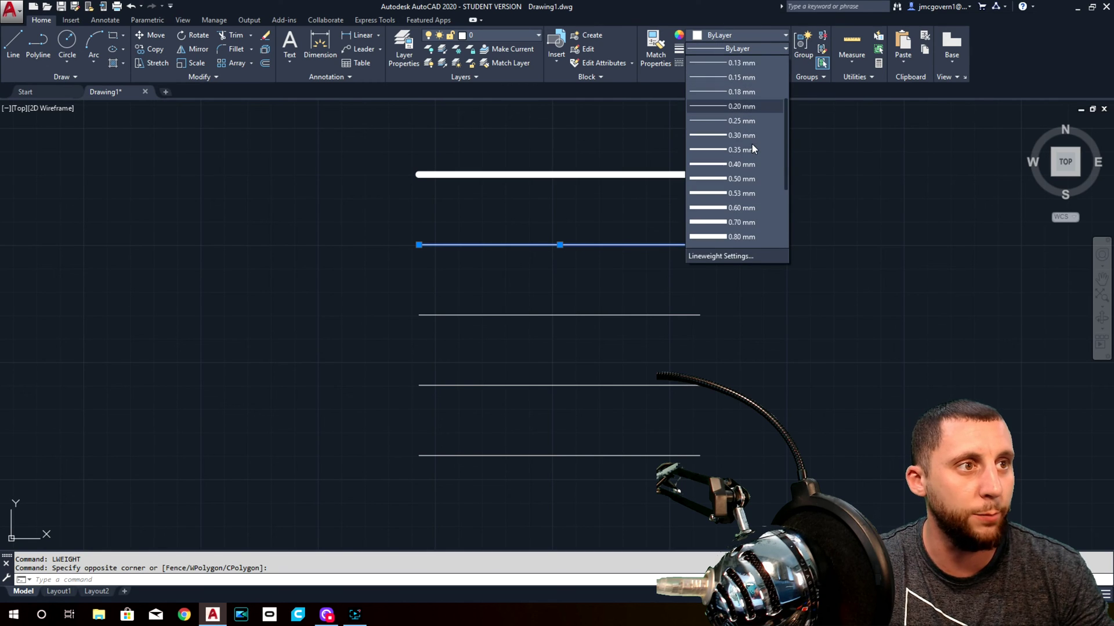
pyautogui.click(742, 121)
pyautogui.press('Escape')
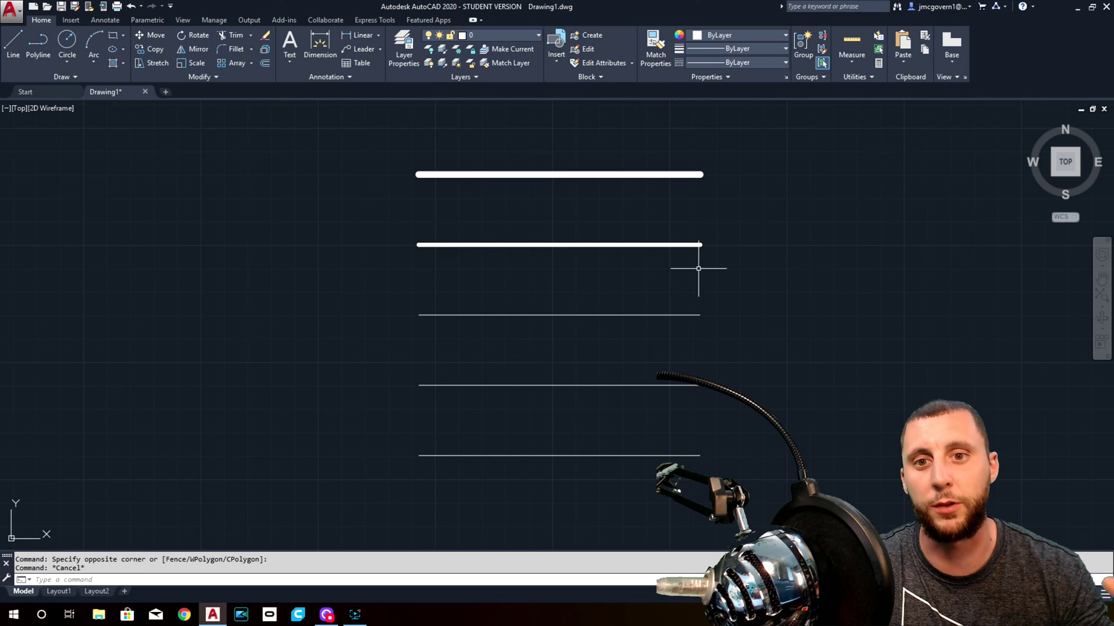
# Deselect the third line and crossing-select the fourth line at its right end
pyautogui.moveTo(666, 302); pyautogui.dragTo(649, 336)
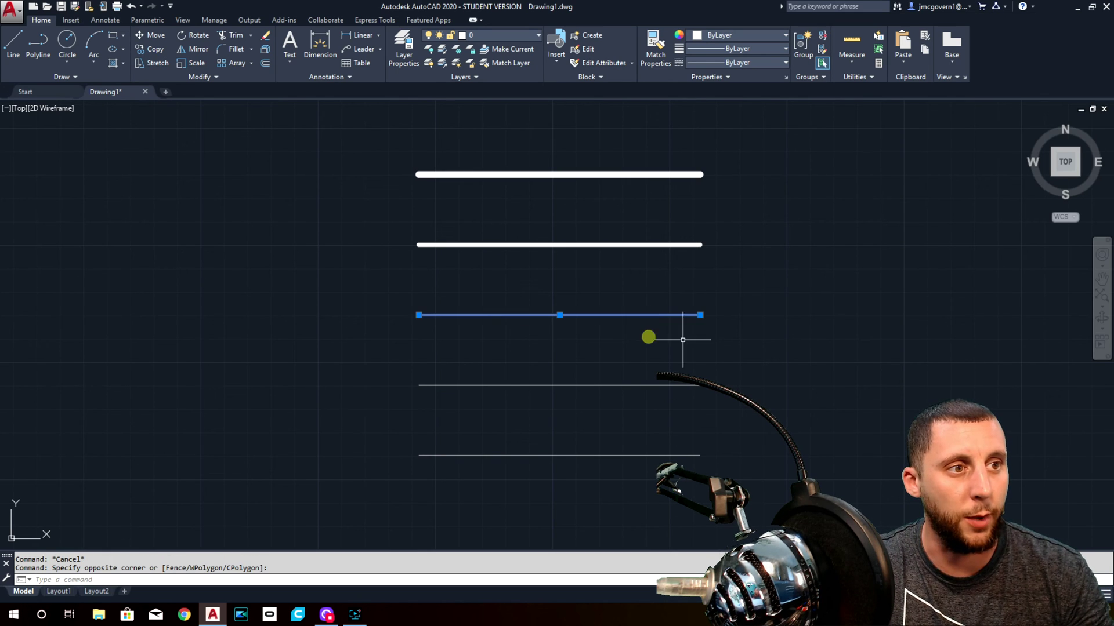
pyautogui.press('Escape')
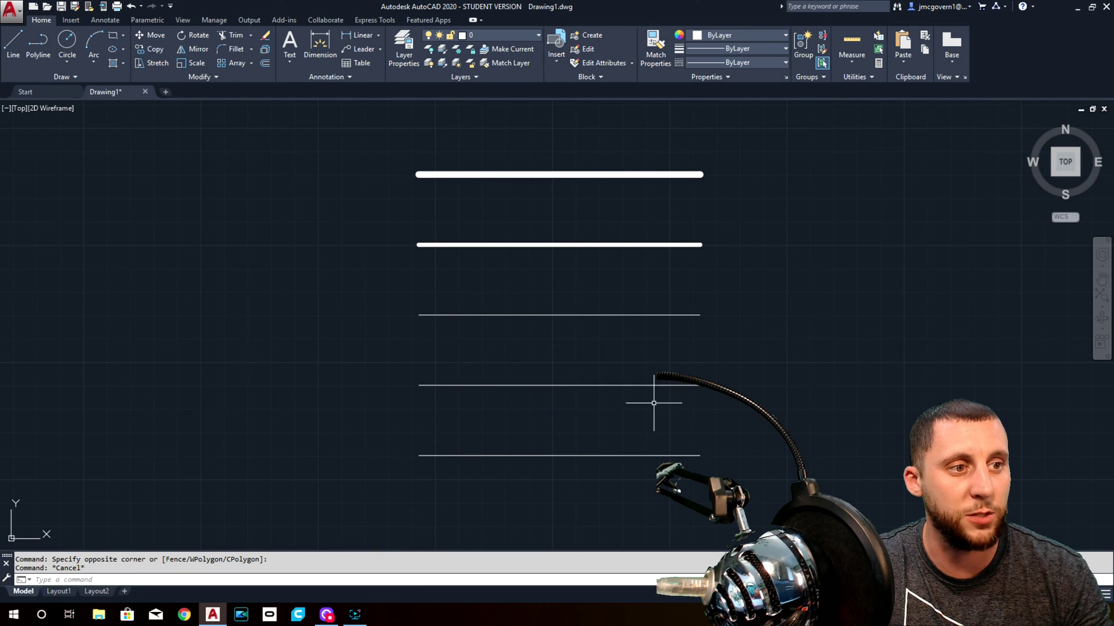
pyautogui.click(720, 353)
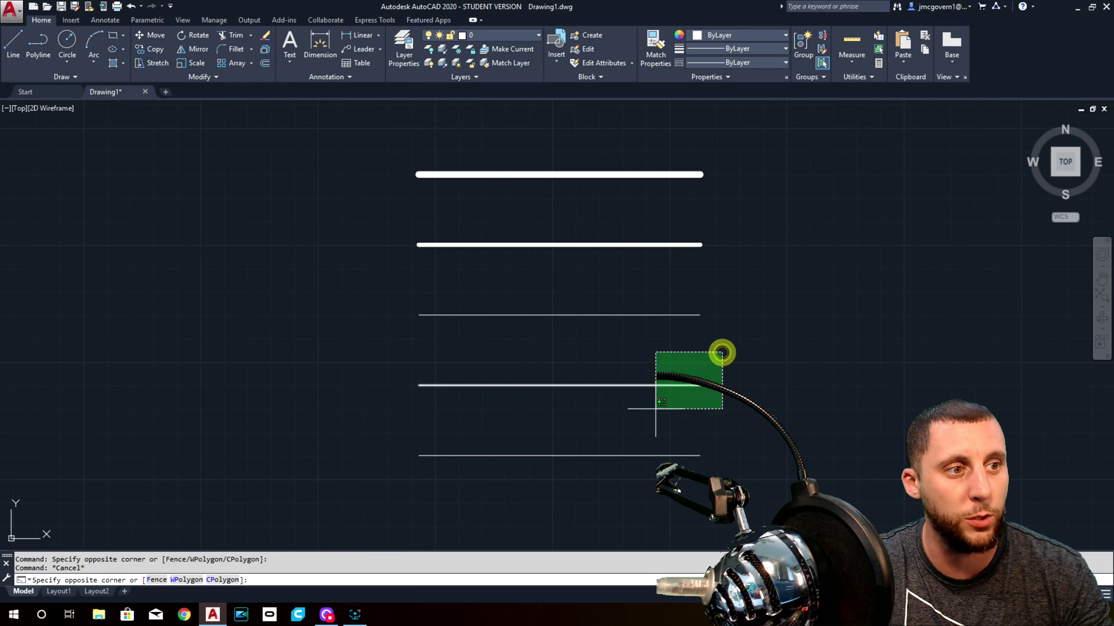
pyautogui.click(653, 404)
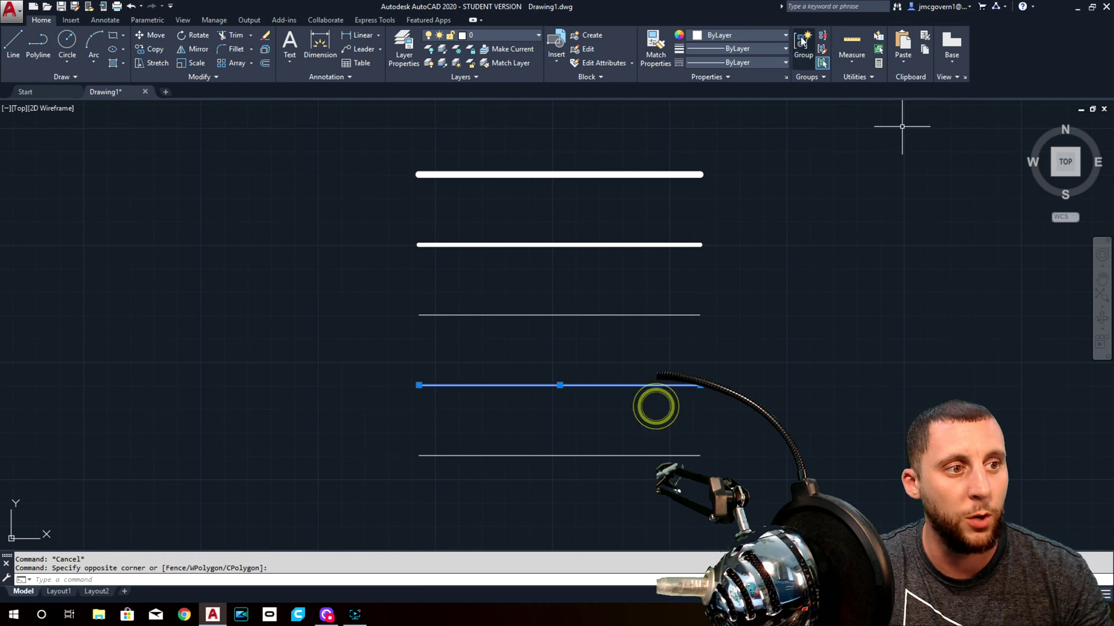
# Load the HIDDENX2 linetype through the Linetype Manager
pyautogui.click(709, 61)
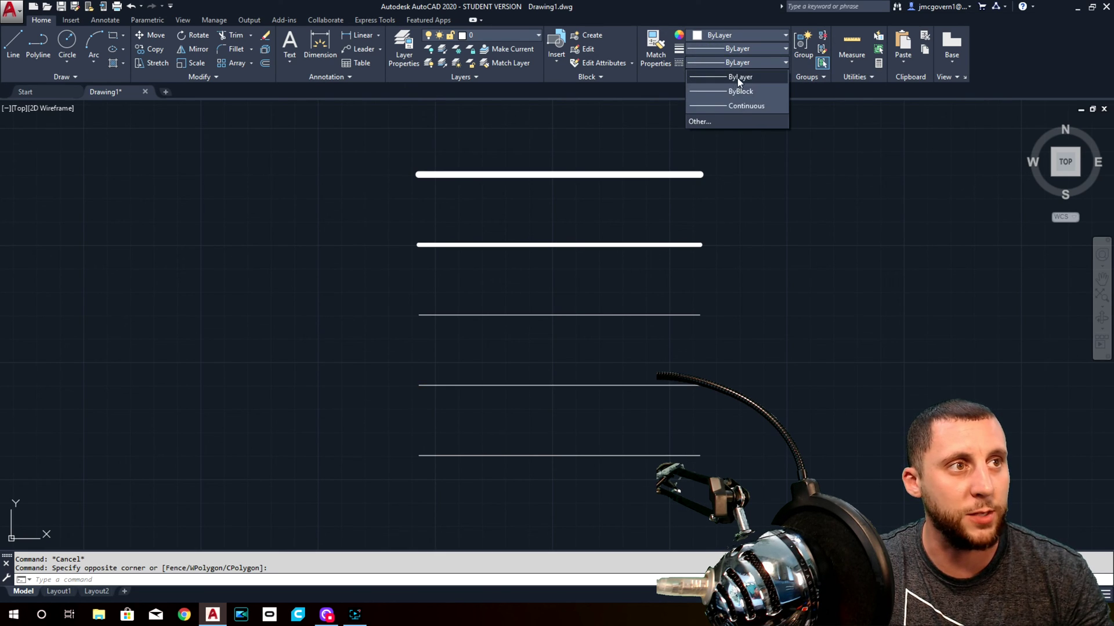
pyautogui.click(737, 122)
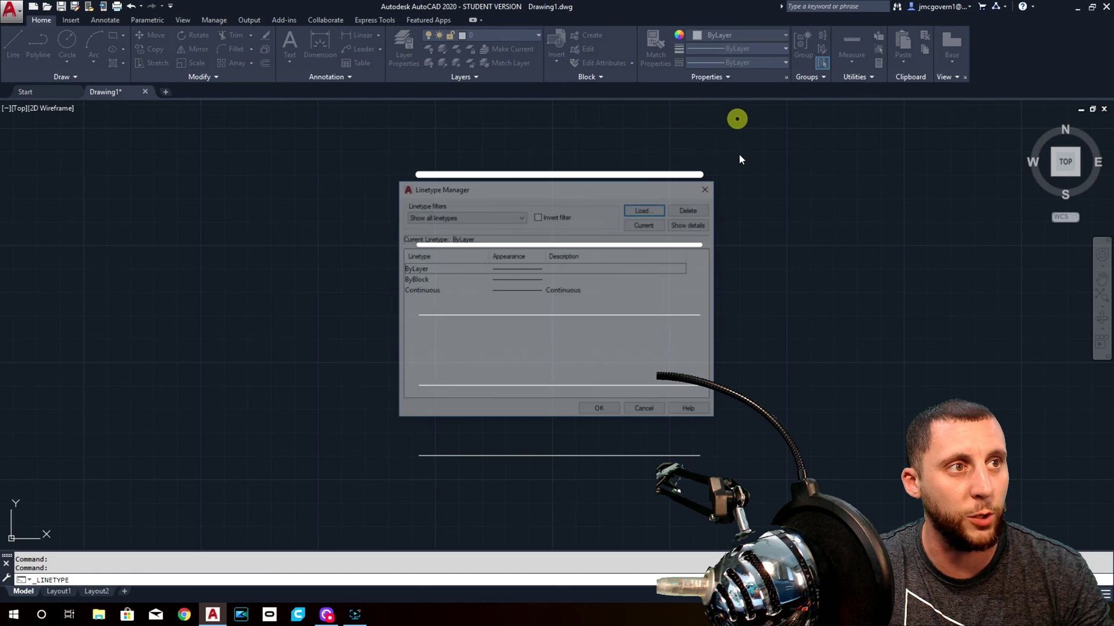
pyautogui.click(644, 209)
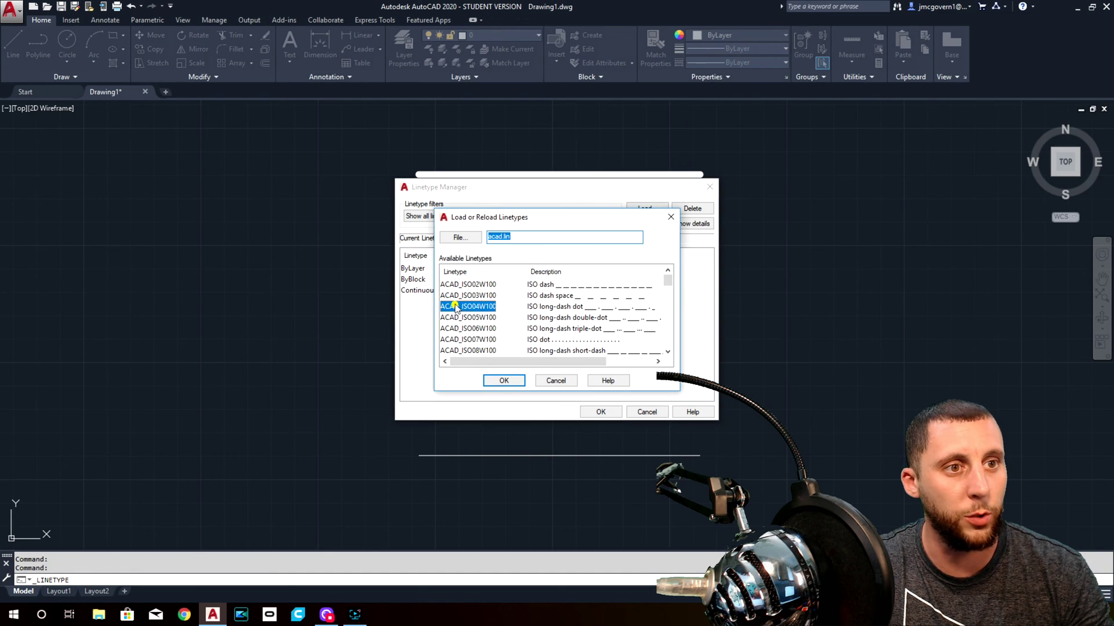
pyautogui.scroll(-5, 560, 312)
pyautogui.scroll(-7, 562, 312)
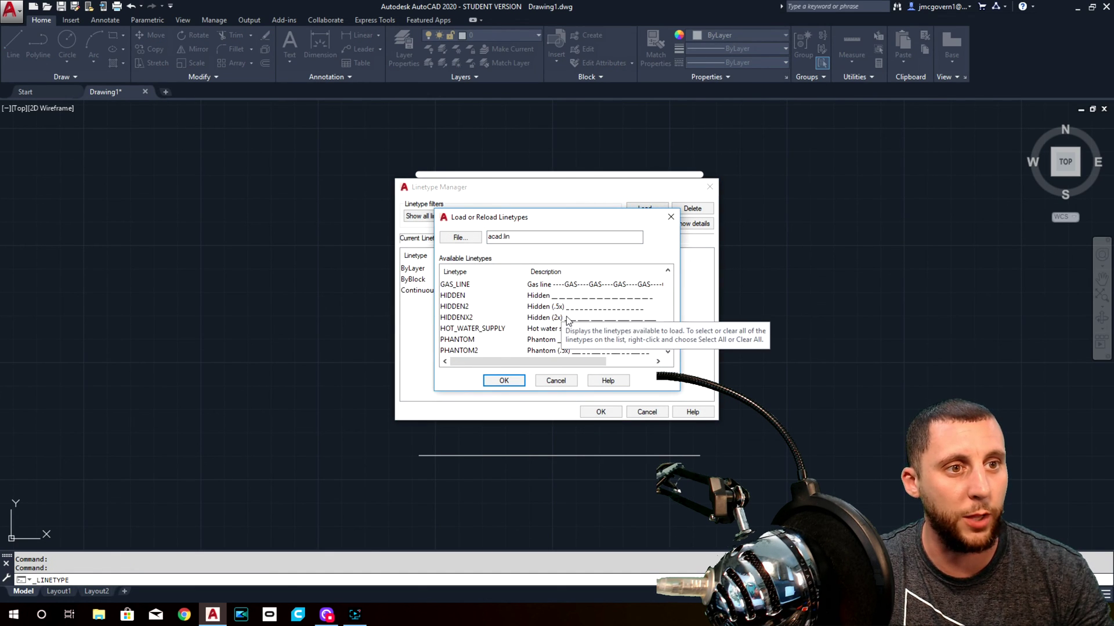
pyautogui.click(453, 319)
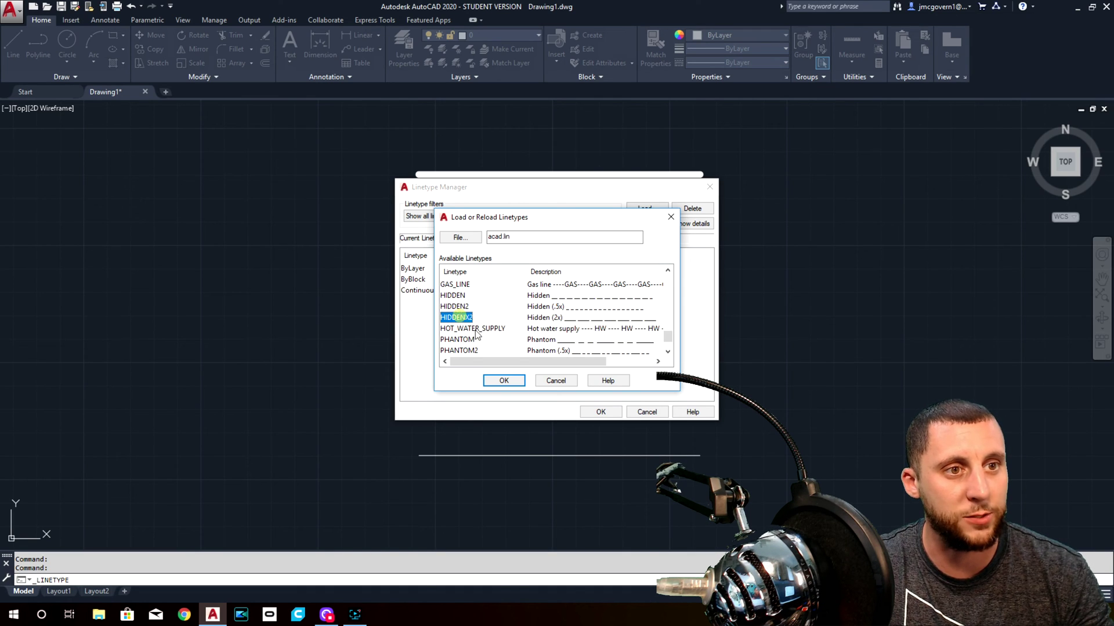
pyautogui.click(504, 380)
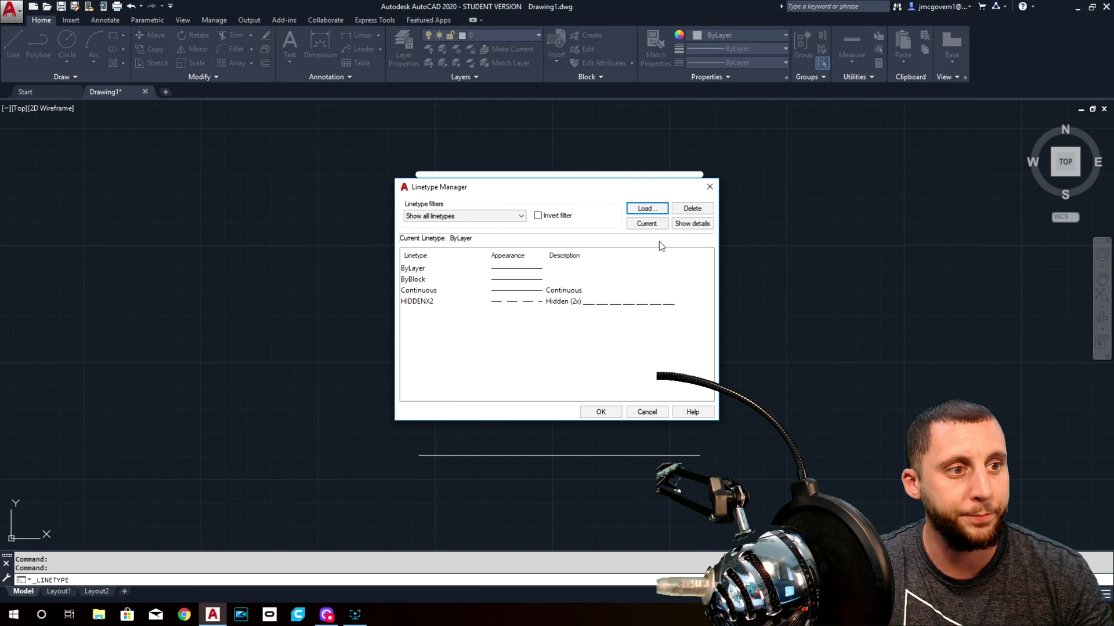
# Load the CENTER2 linetype
pyautogui.click(645, 208)
pyautogui.scroll(-9, 497, 316)
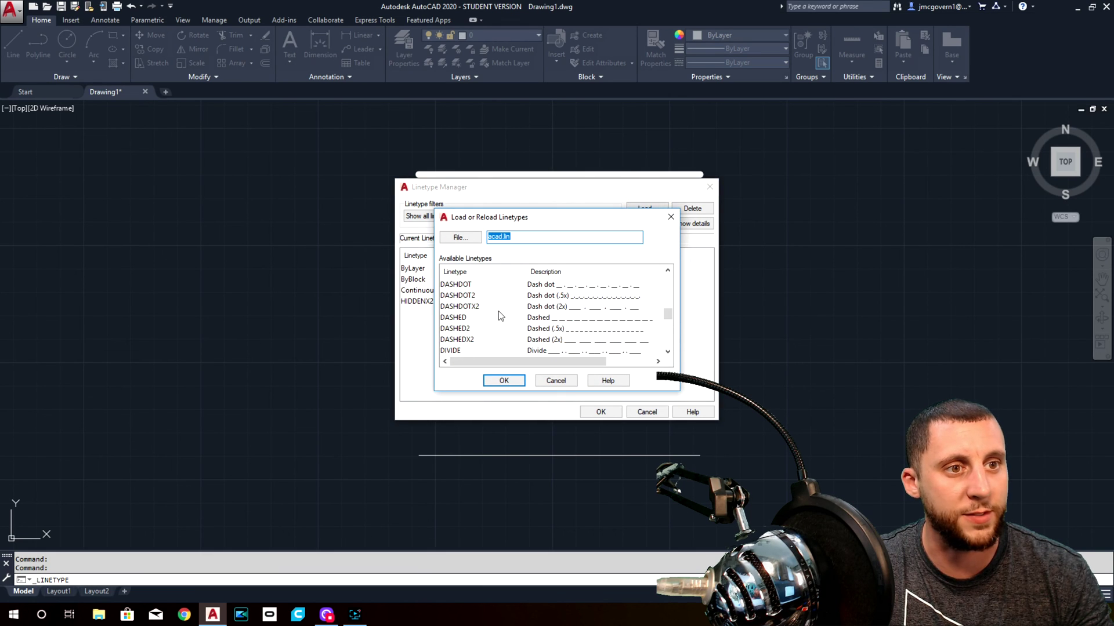
pyautogui.scroll(-4, 499, 311)
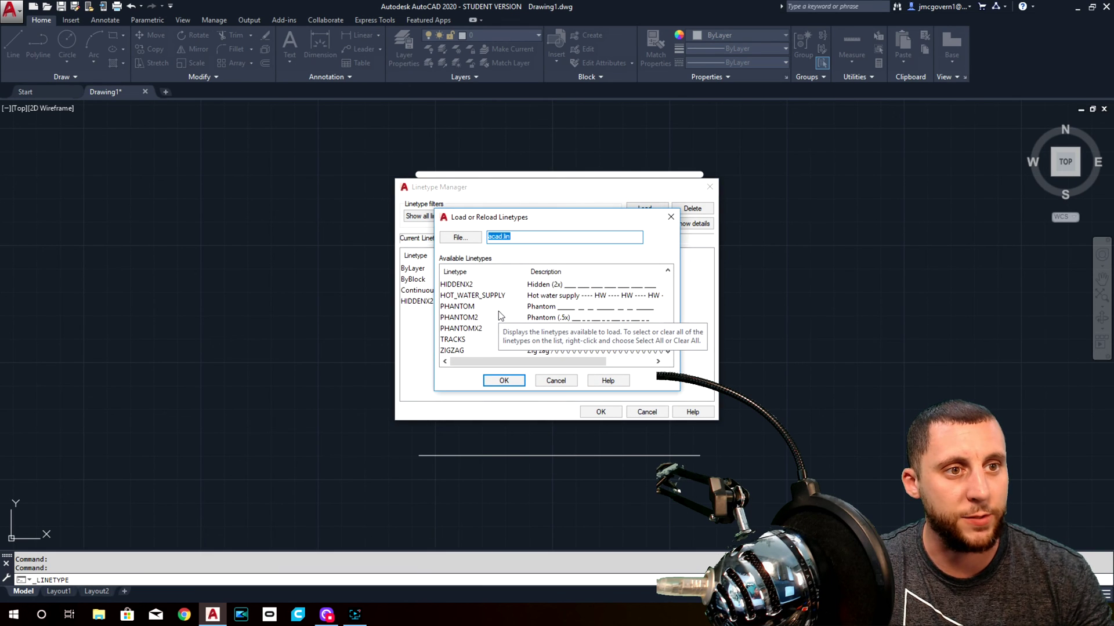
pyautogui.scroll(7, 498, 312)
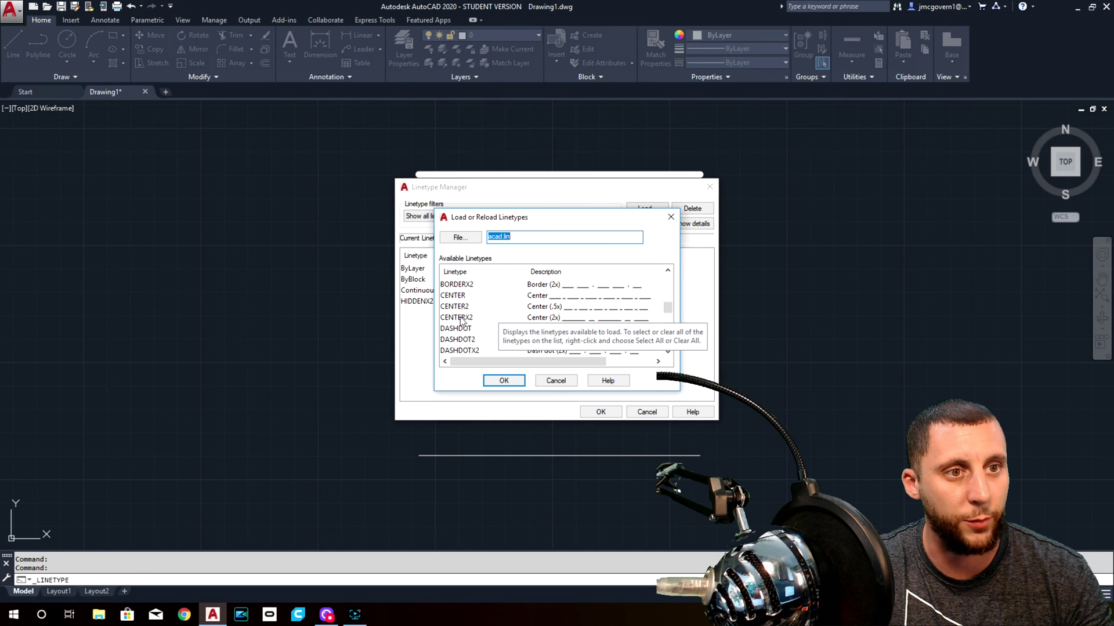
pyautogui.click(463, 319)
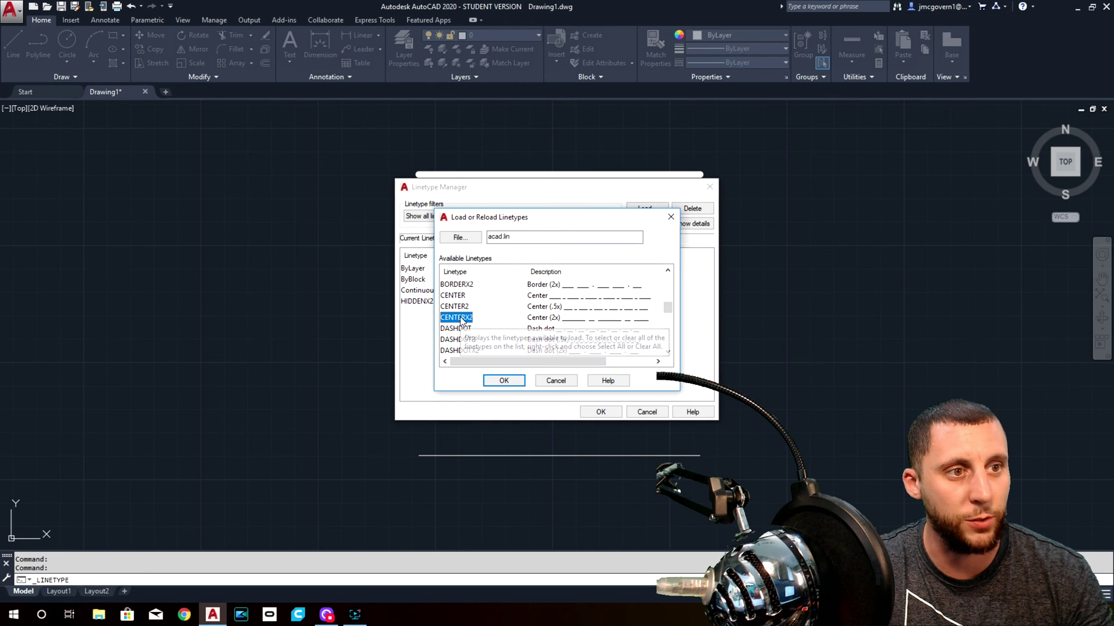
pyautogui.click(464, 306)
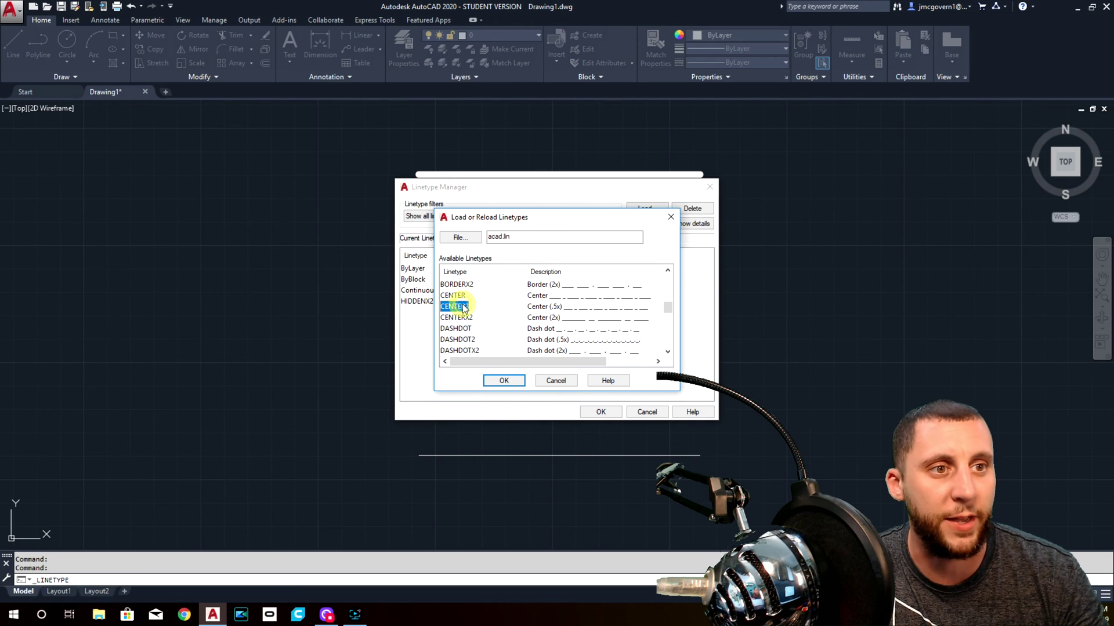
pyautogui.click(504, 380)
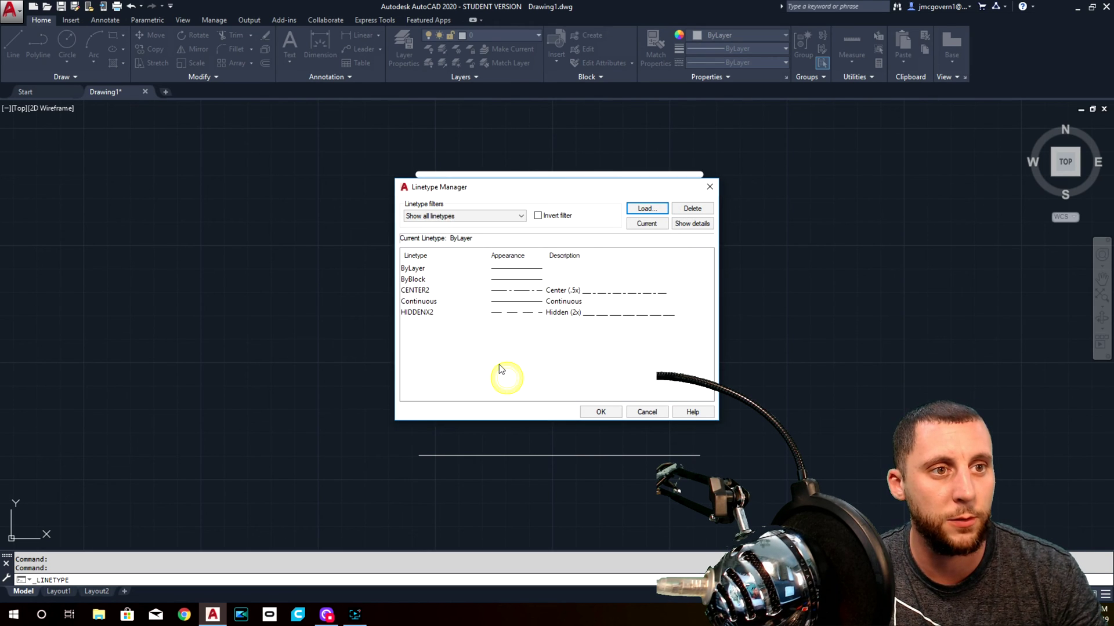
# Delete HIDDENX2, load HIDDEN2 in its place, and close the Linetype Manager
pyautogui.click(533, 312)
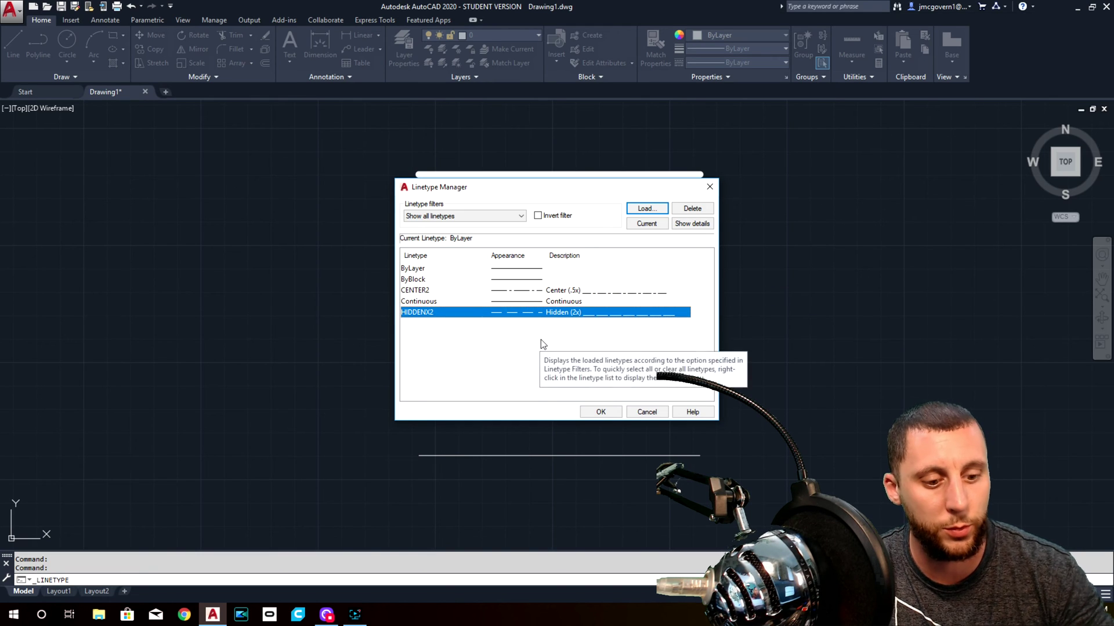
pyautogui.press('Delete')
pyautogui.click(646, 208)
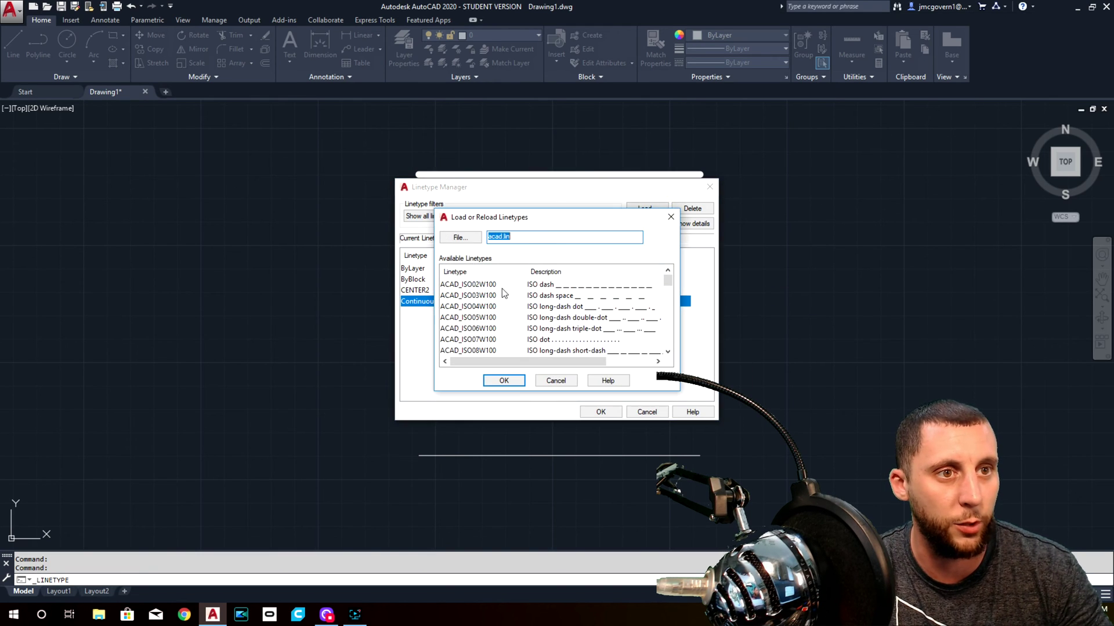
pyautogui.scroll(-9, 499, 299)
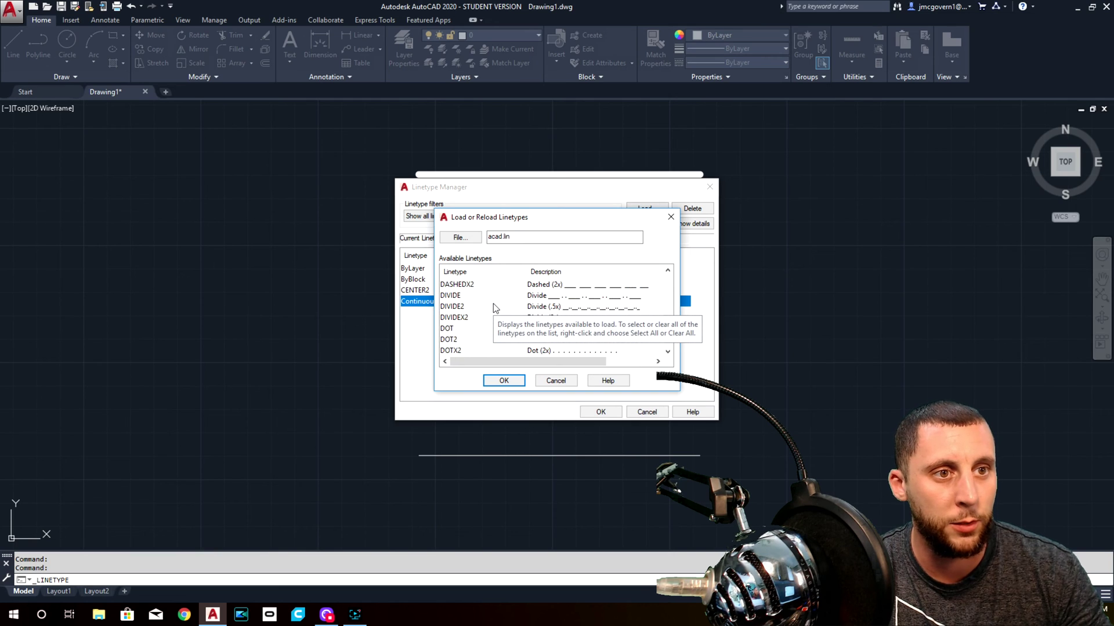
pyautogui.scroll(-3, 493, 304)
pyautogui.click(466, 307)
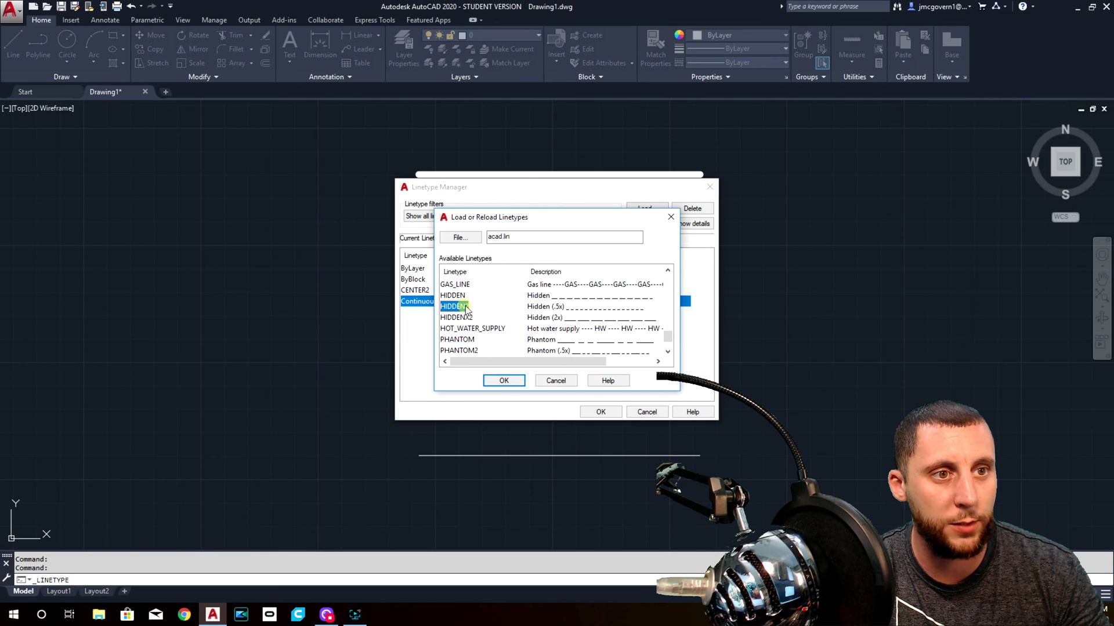
pyautogui.click(505, 382)
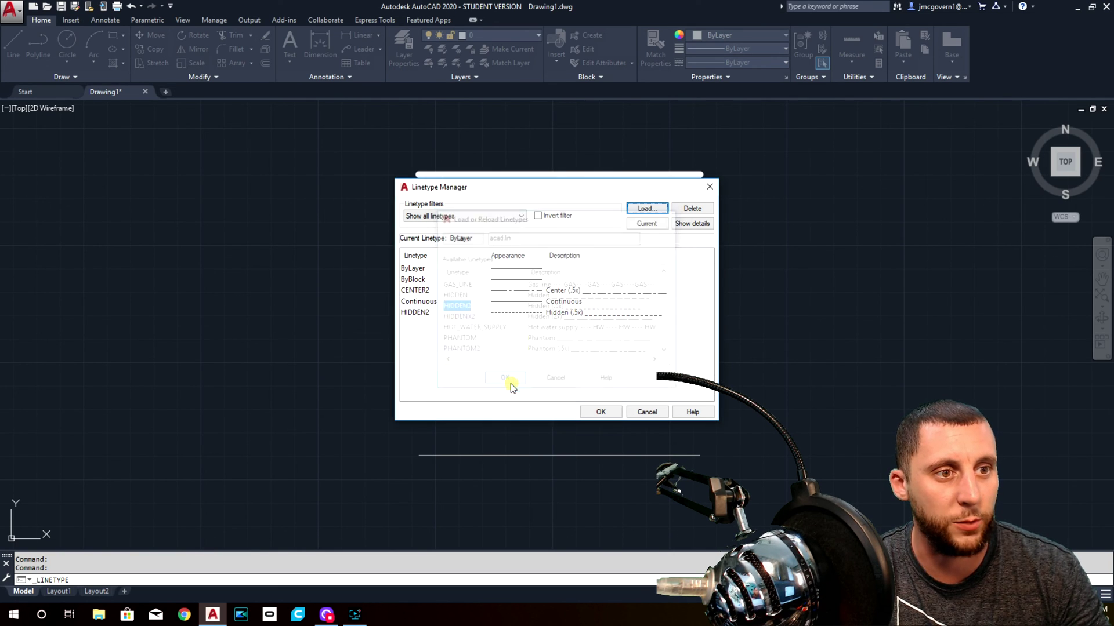
pyautogui.click(601, 411)
# Change the fourth line's linetype to HIDDEN2
pyautogui.click(644, 363)
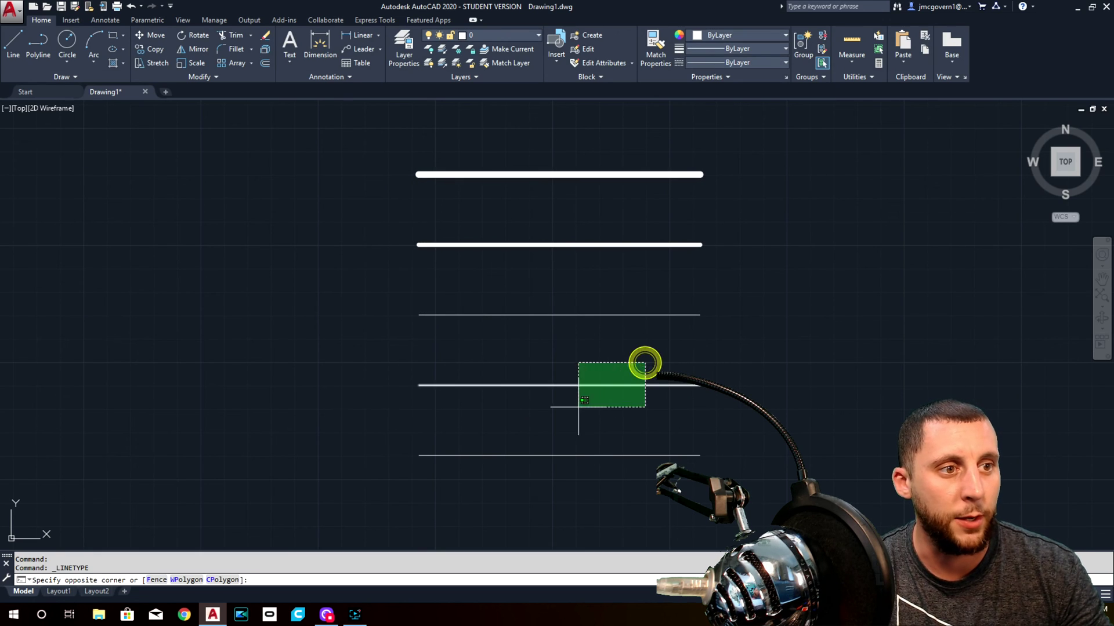
pyautogui.click(576, 408)
pyautogui.click(719, 49)
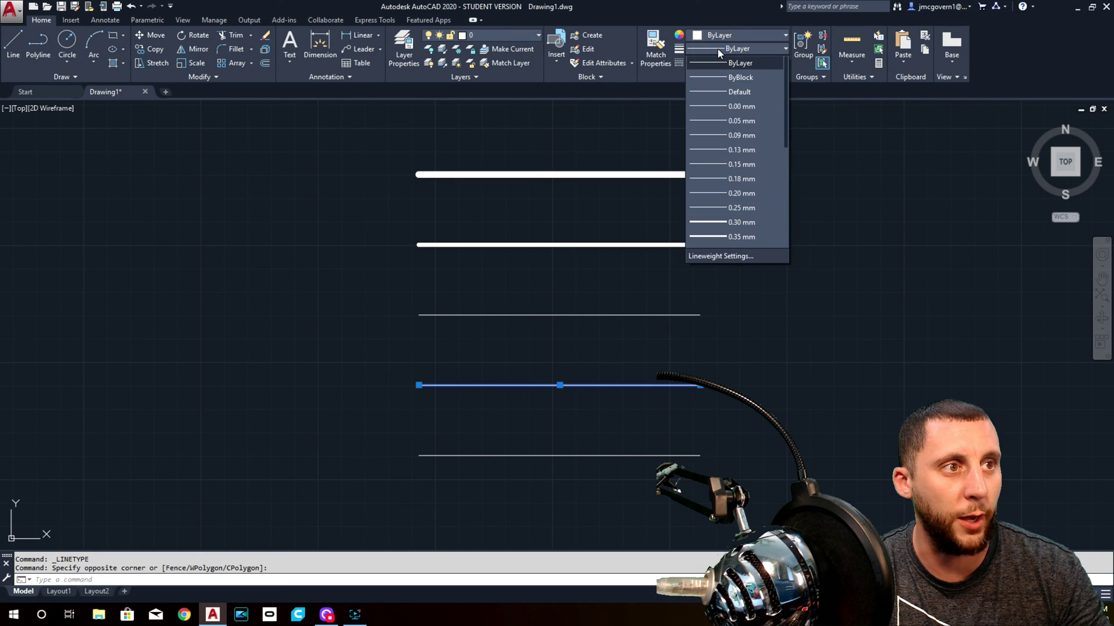
pyautogui.click(717, 50)
pyautogui.click(720, 63)
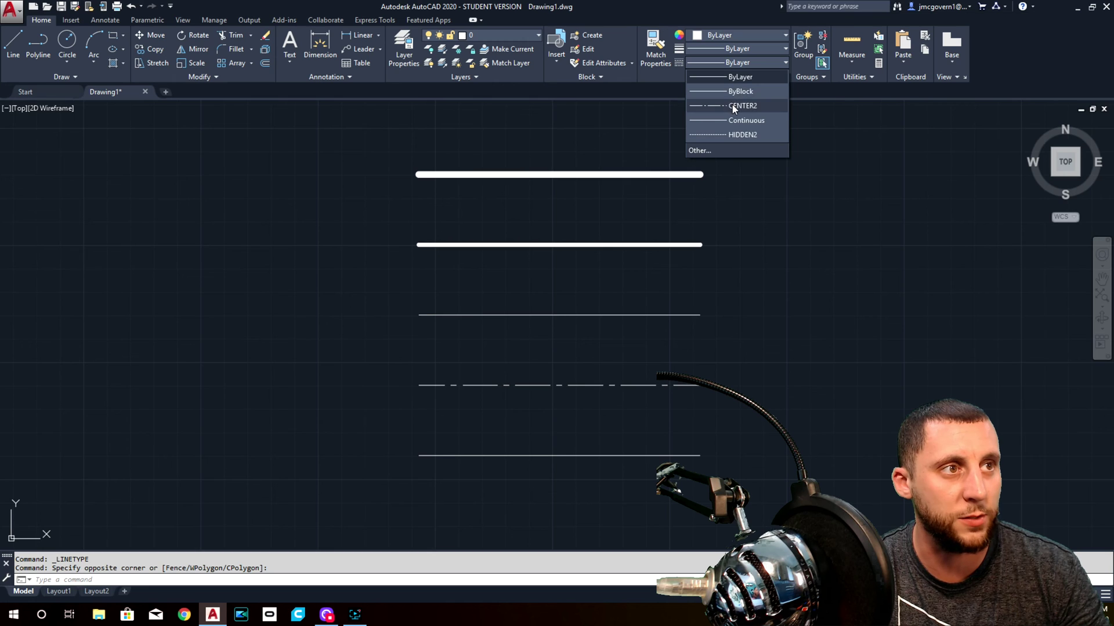
pyautogui.click(741, 134)
pyautogui.press('Escape')
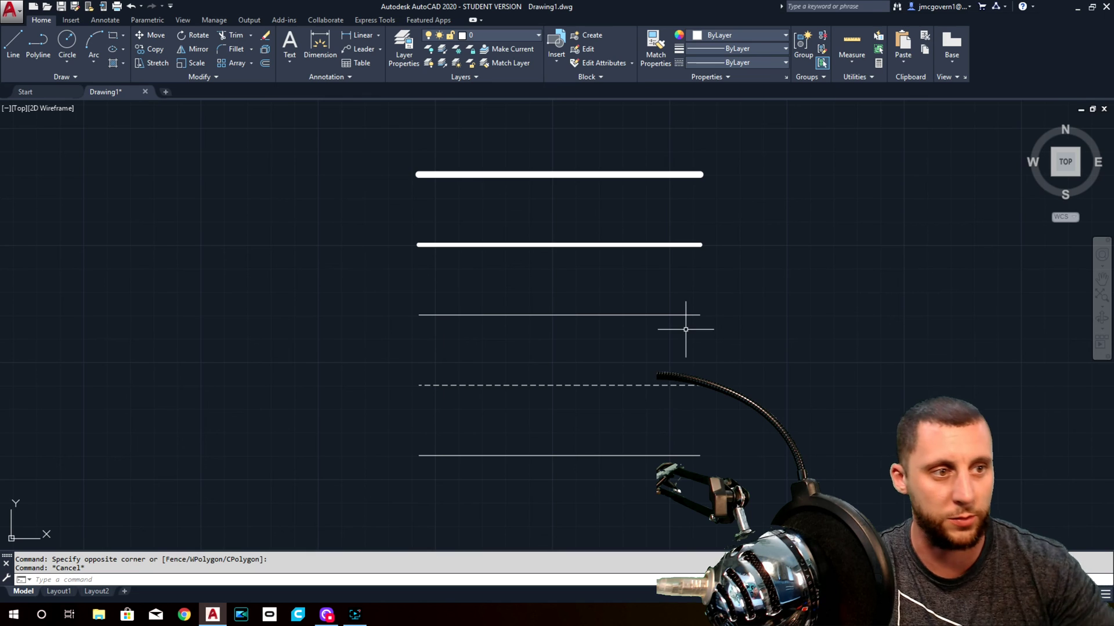
pyautogui.click(667, 423)
pyautogui.click(614, 493)
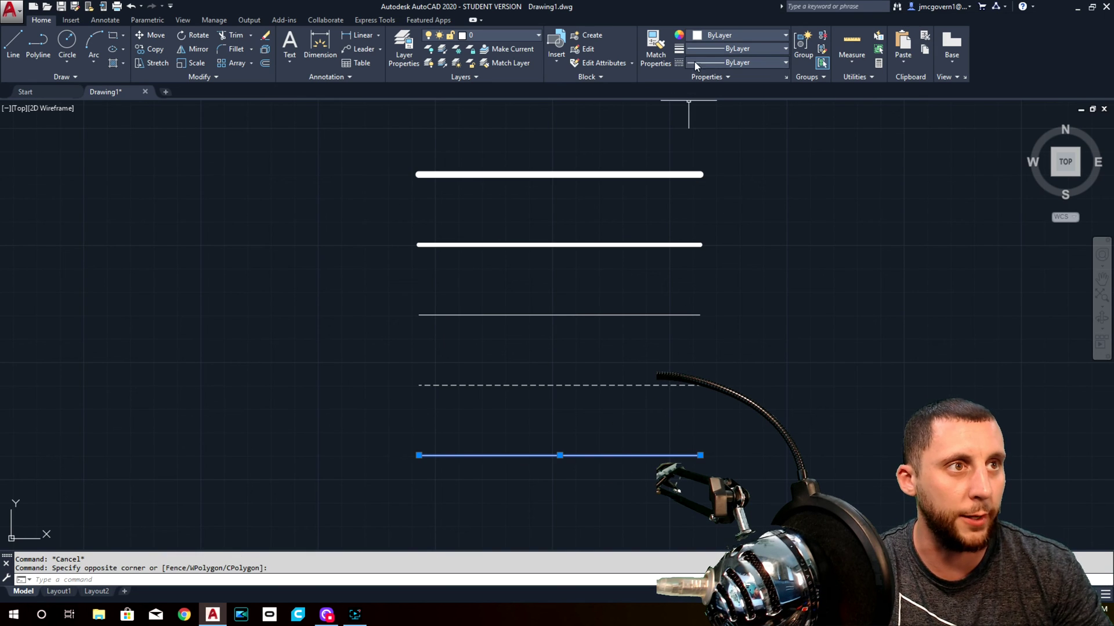
pyautogui.click(732, 62)
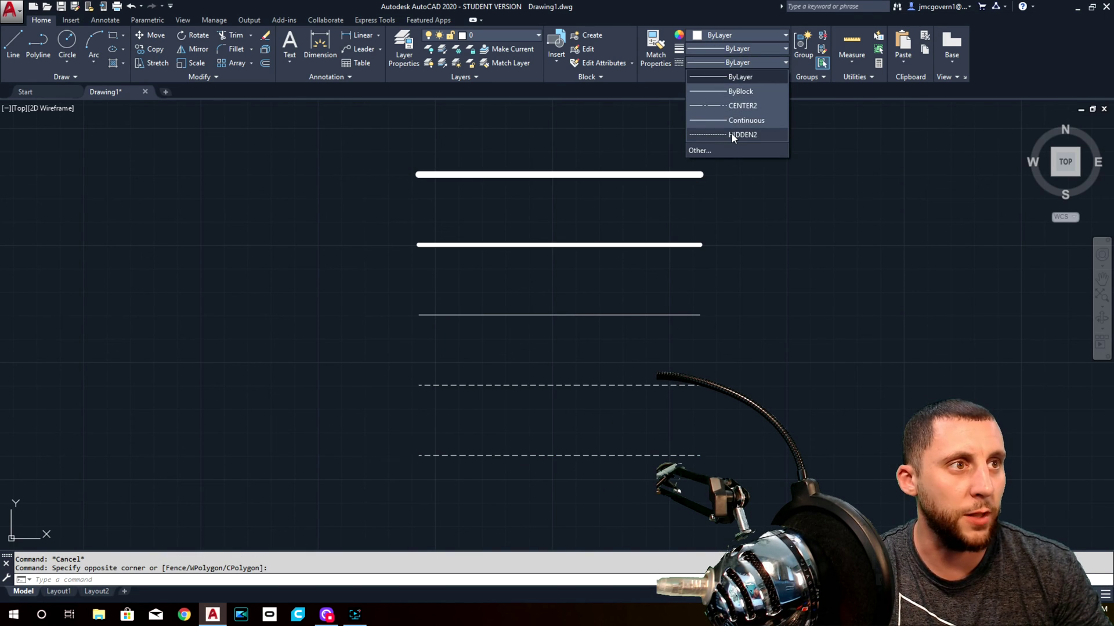
pyautogui.click(736, 106)
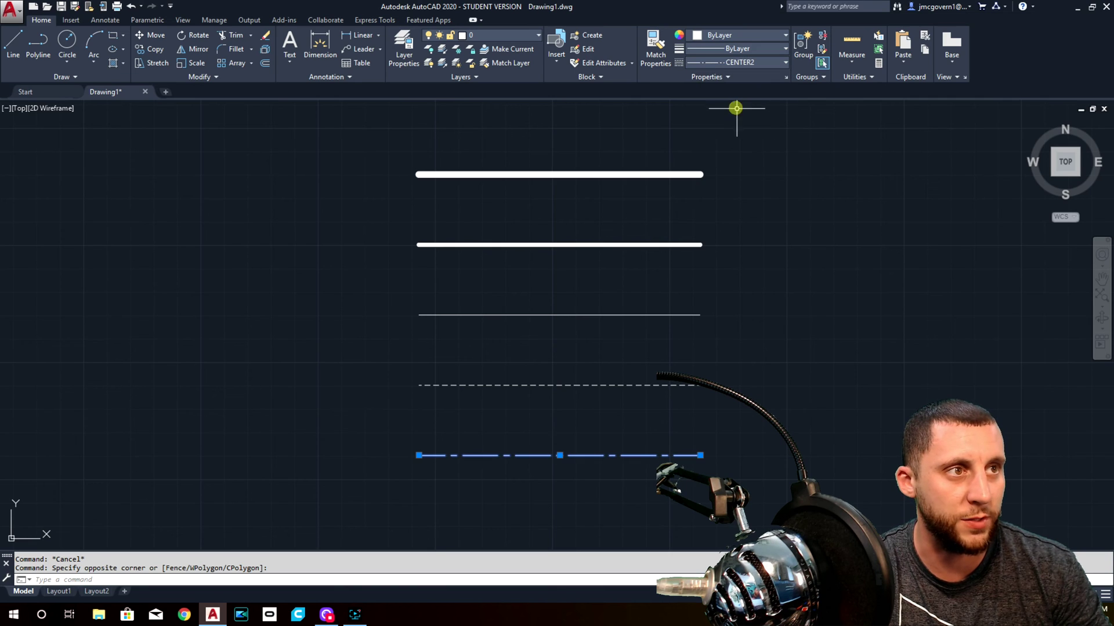
pyautogui.press('Escape')
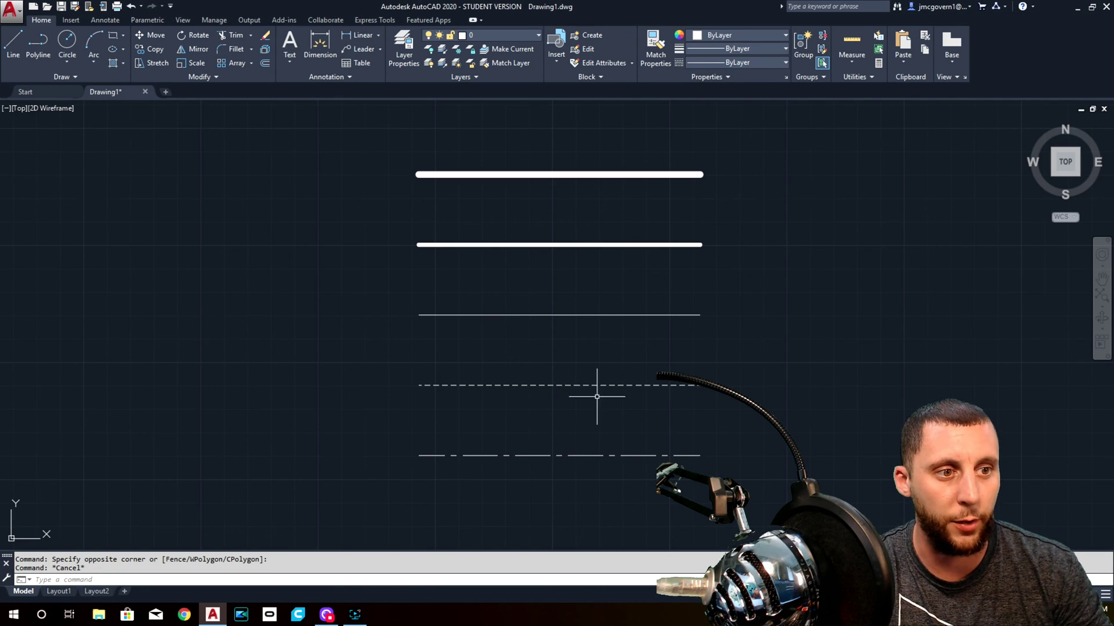
pyautogui.click(733, 63)
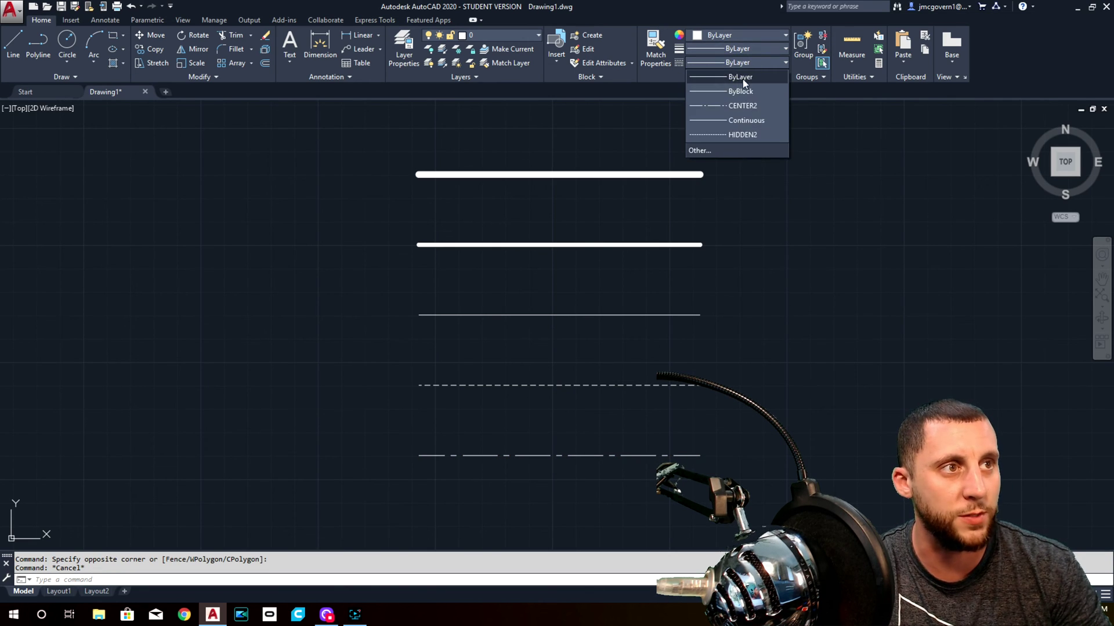
pyautogui.click(743, 78)
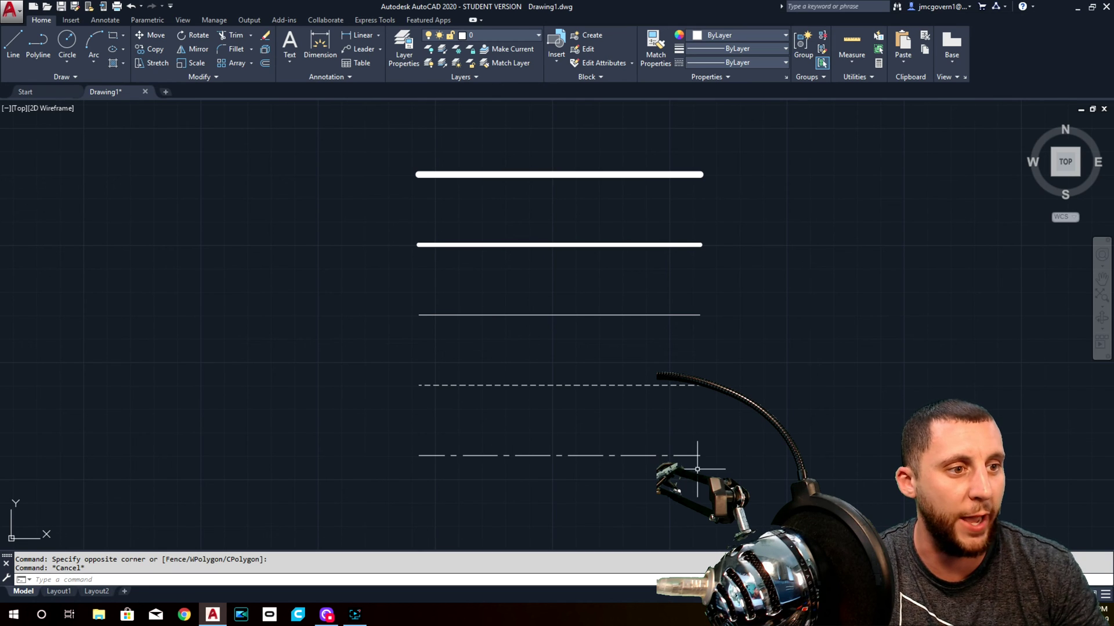
pyautogui.click(585, 453)
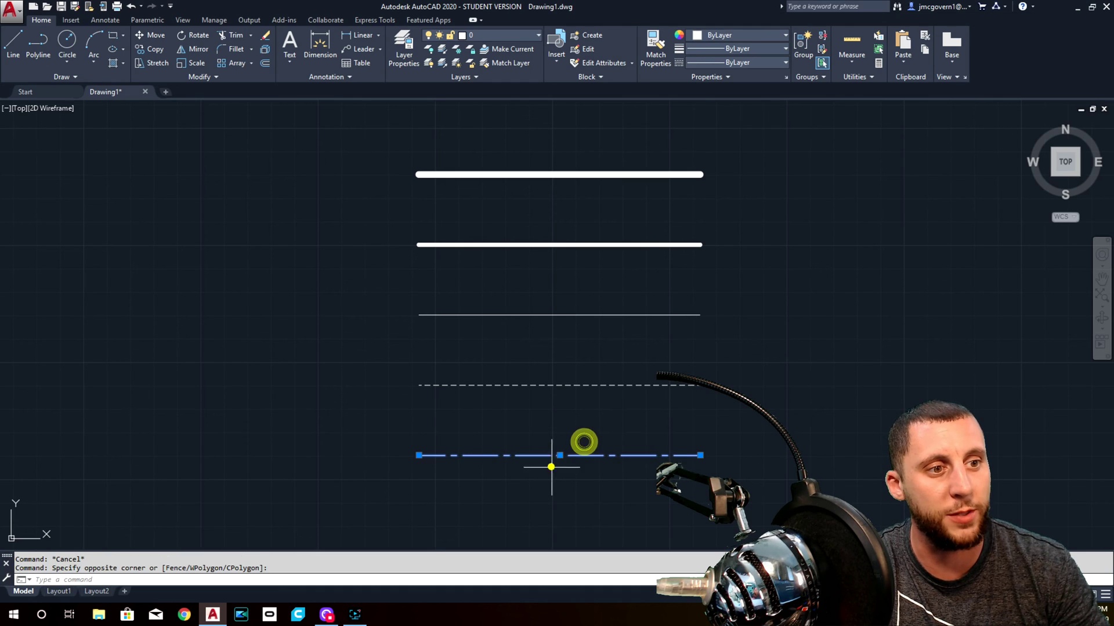
pyautogui.press('Escape')
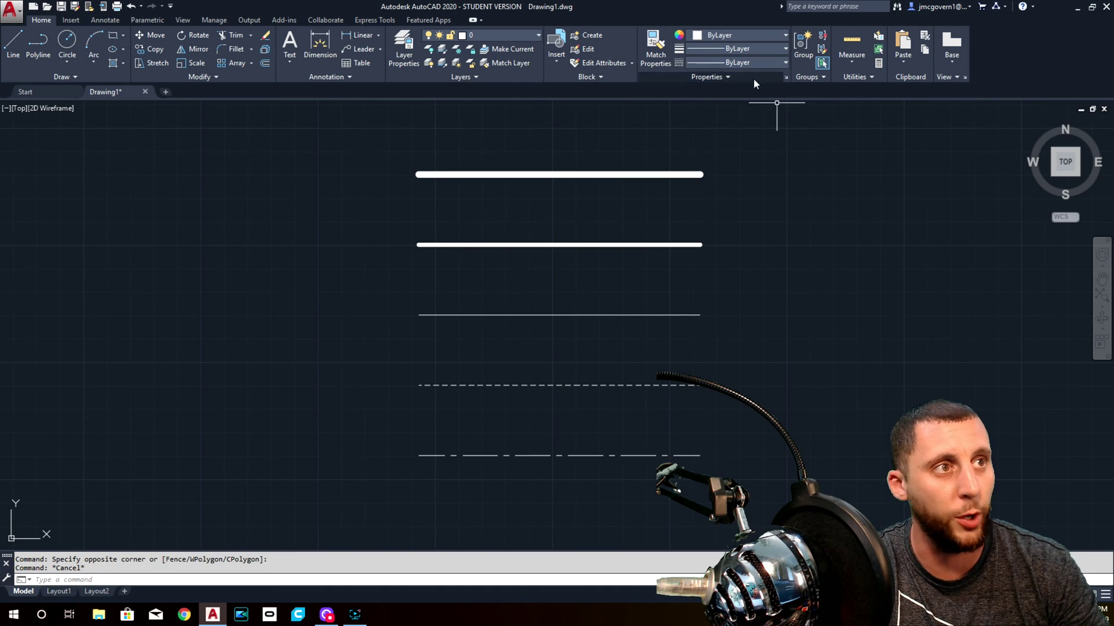
pyautogui.click(722, 36)
pyautogui.click(722, 35)
pyautogui.click(730, 50)
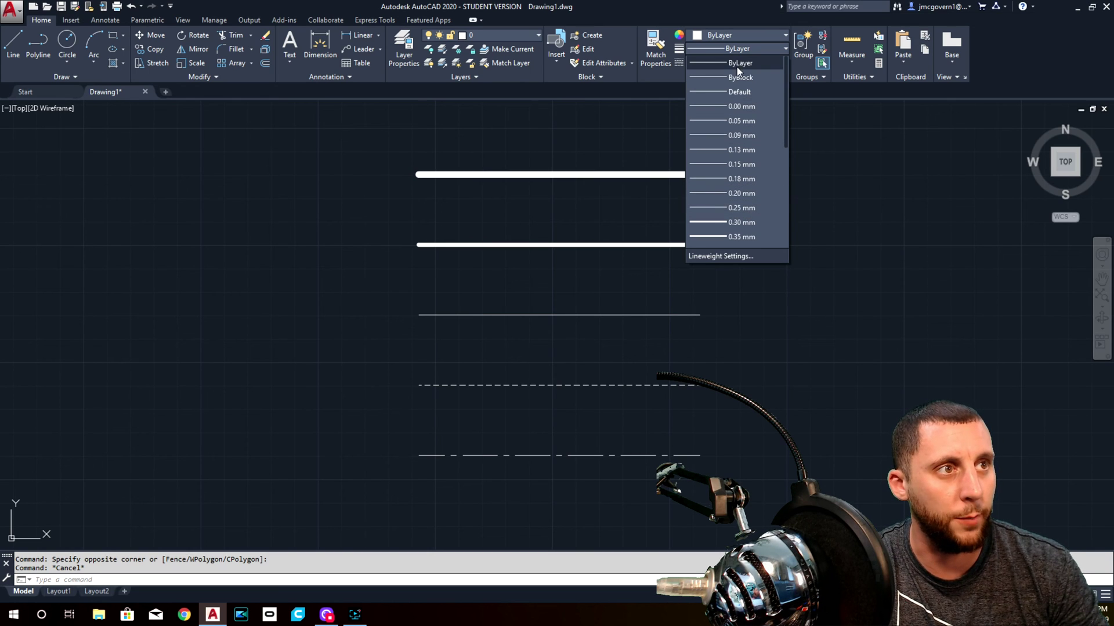
pyautogui.click(797, 277)
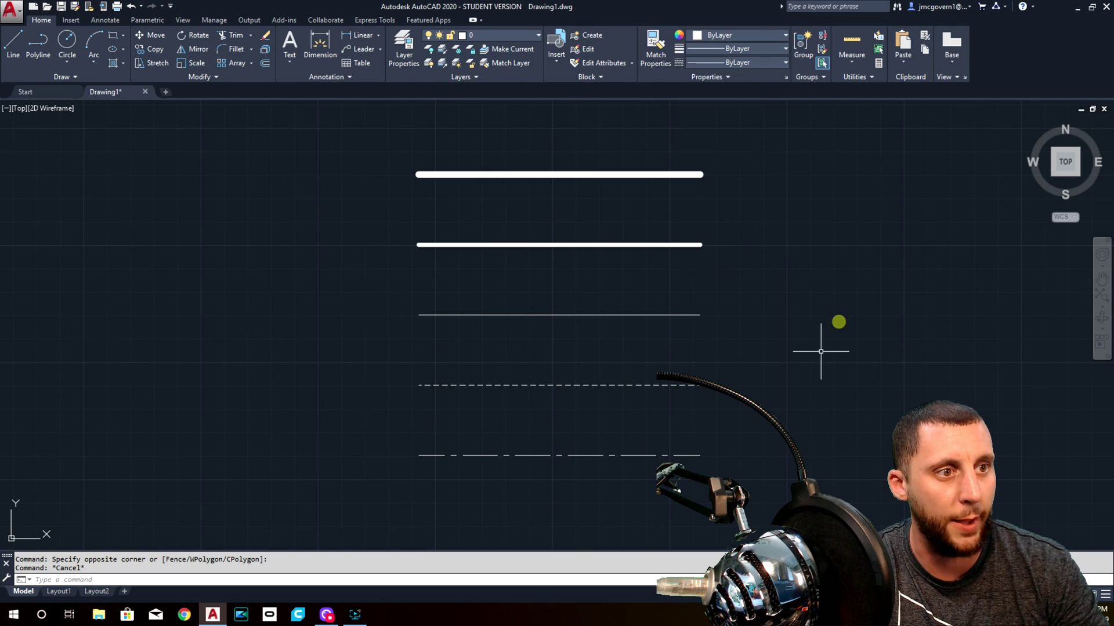
pyautogui.moveTo(820, 350); pyautogui.dragTo(783, 368)
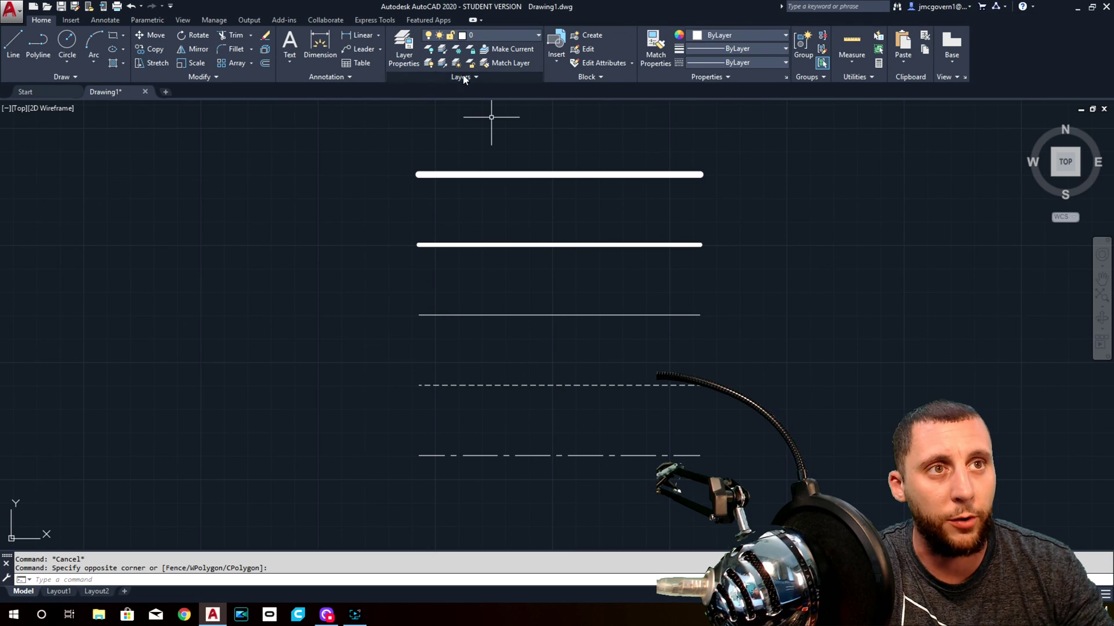
# Create a new layer named ROOF in the Layer Properties Manager
pyautogui.click(402, 47)
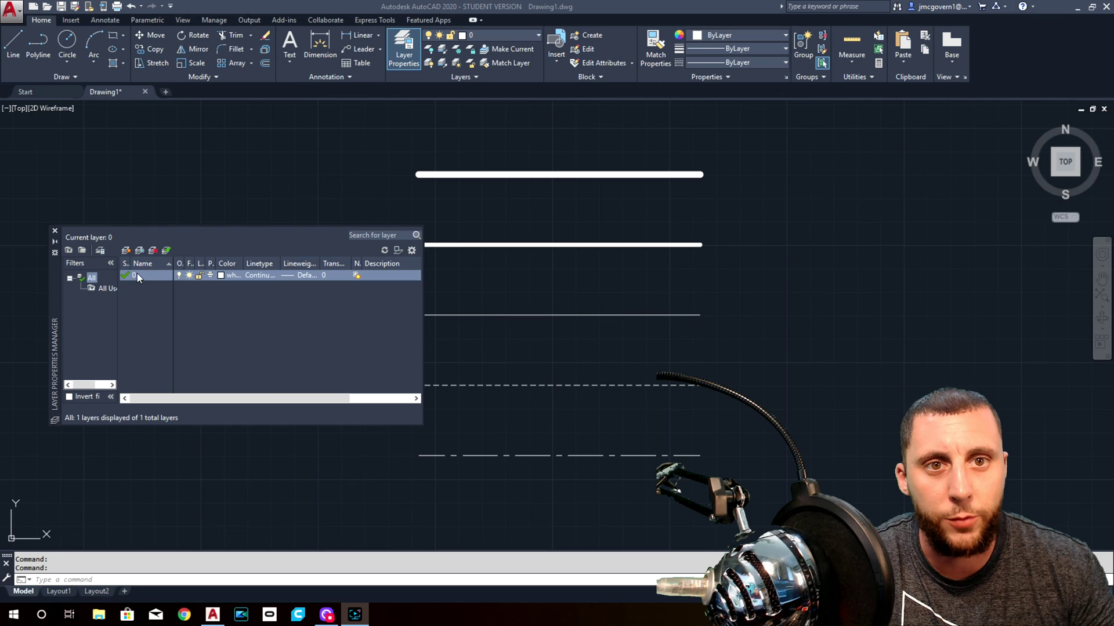
pyautogui.click(126, 251)
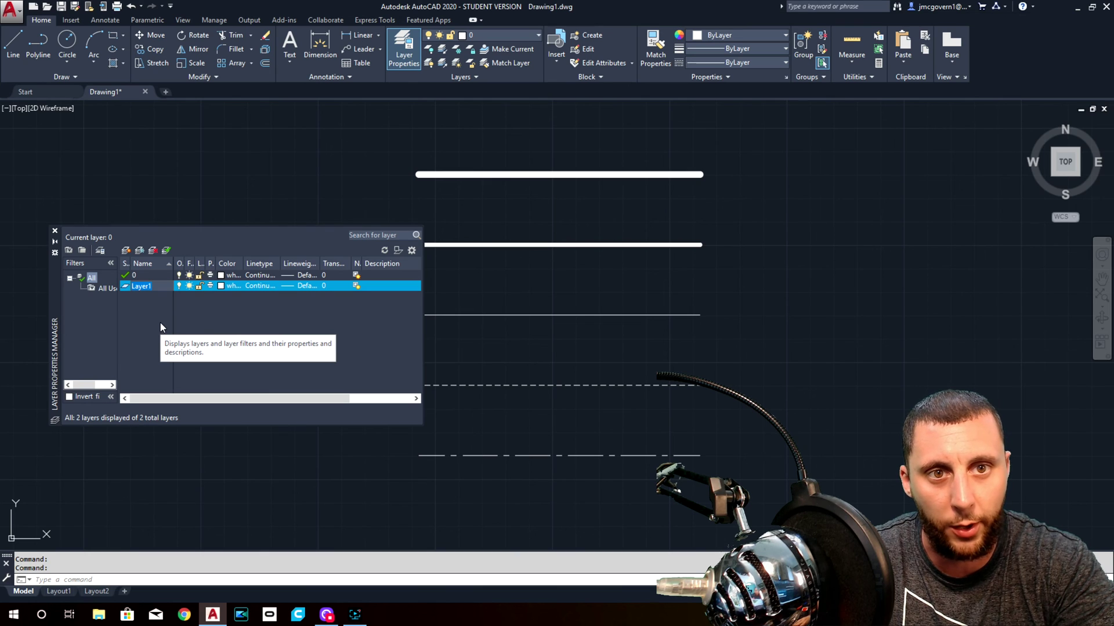
pyautogui.write('roo')
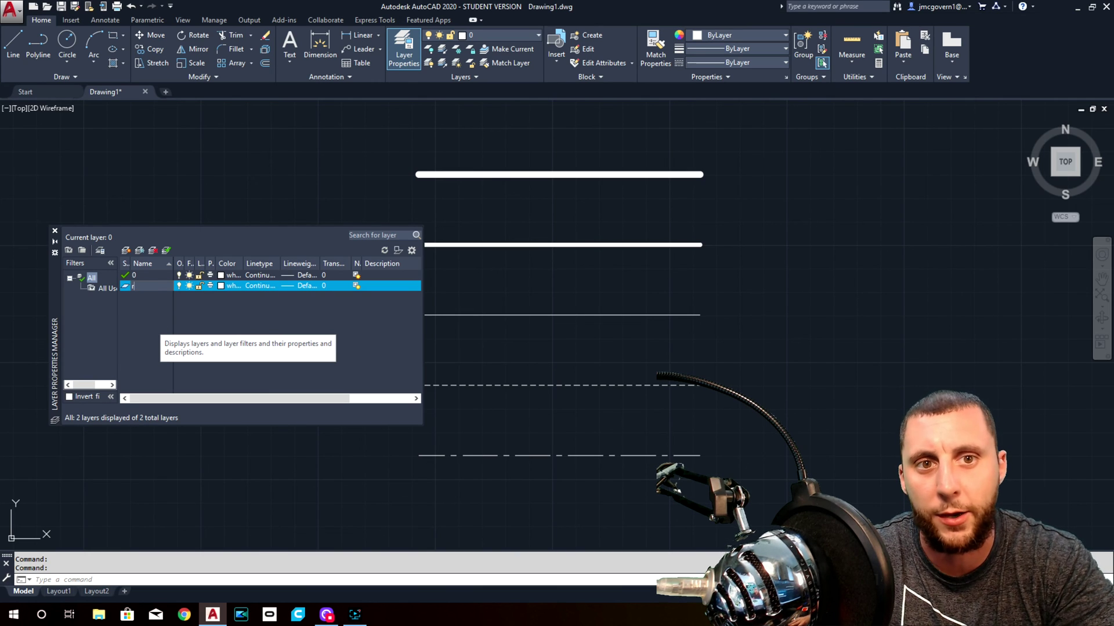
pyautogui.press('Return')
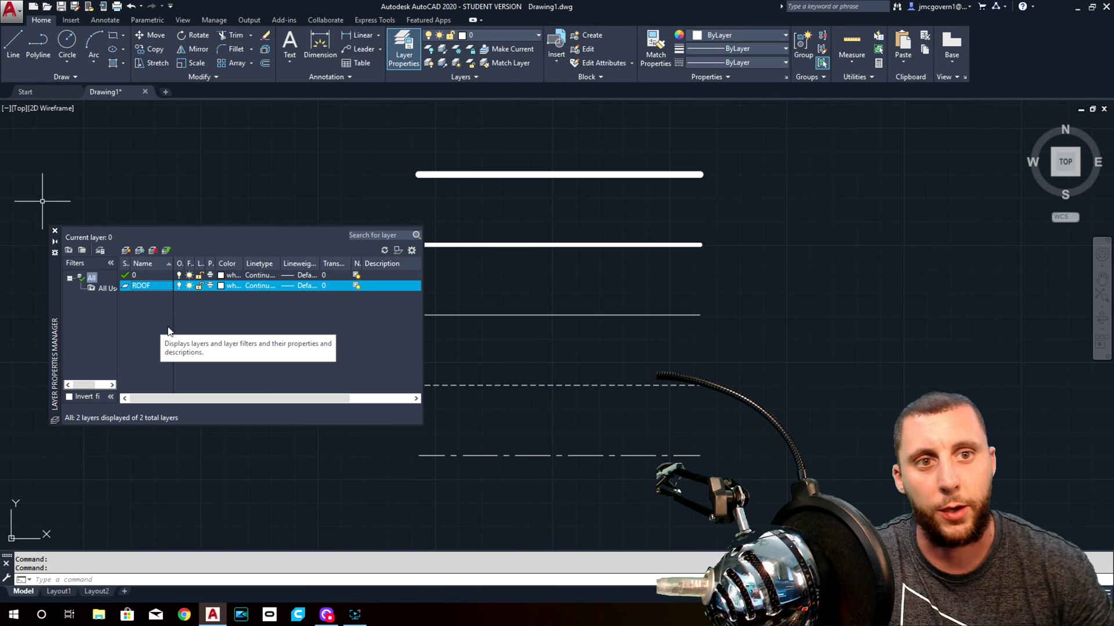
# Set the ROOF layer colour to red and keep its Continuous linetype
pyautogui.click(223, 287)
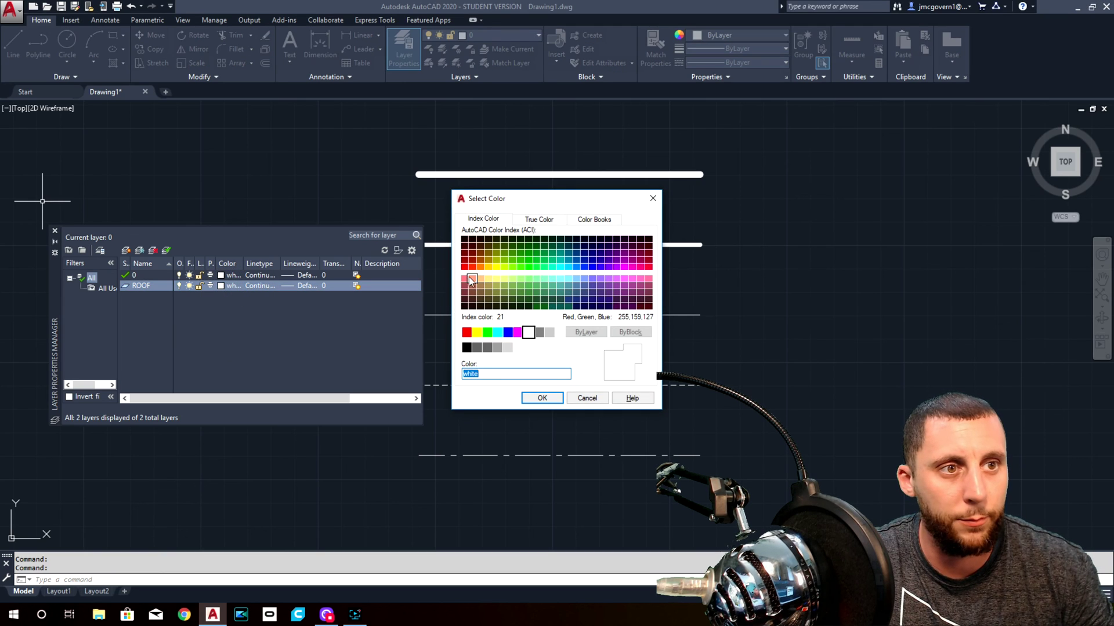
pyautogui.click(466, 332)
pyautogui.click(539, 398)
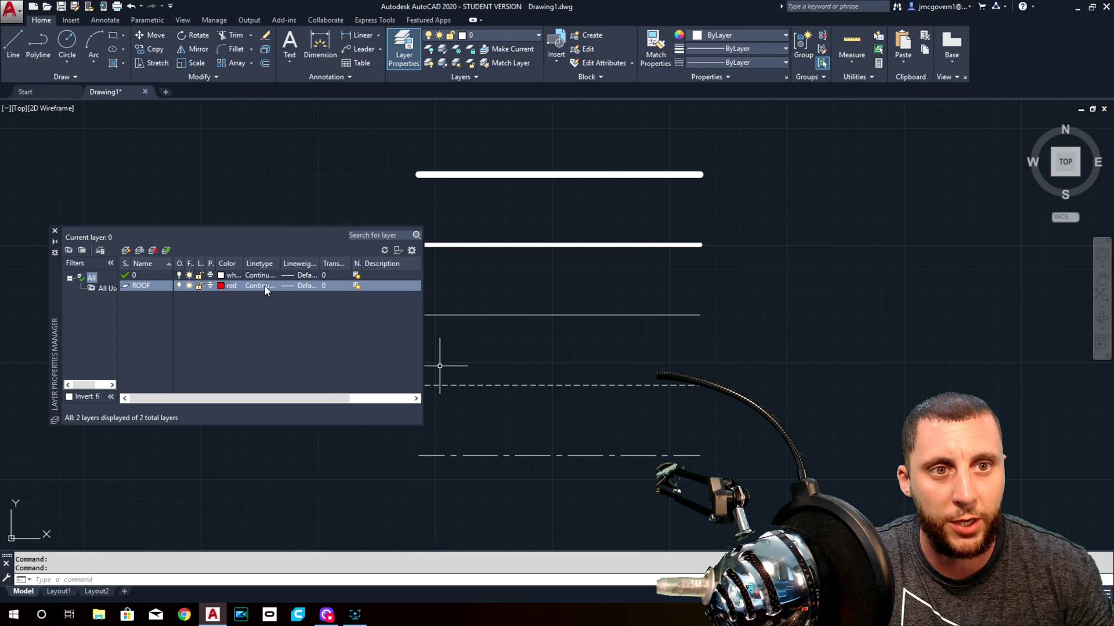
pyautogui.click(265, 287)
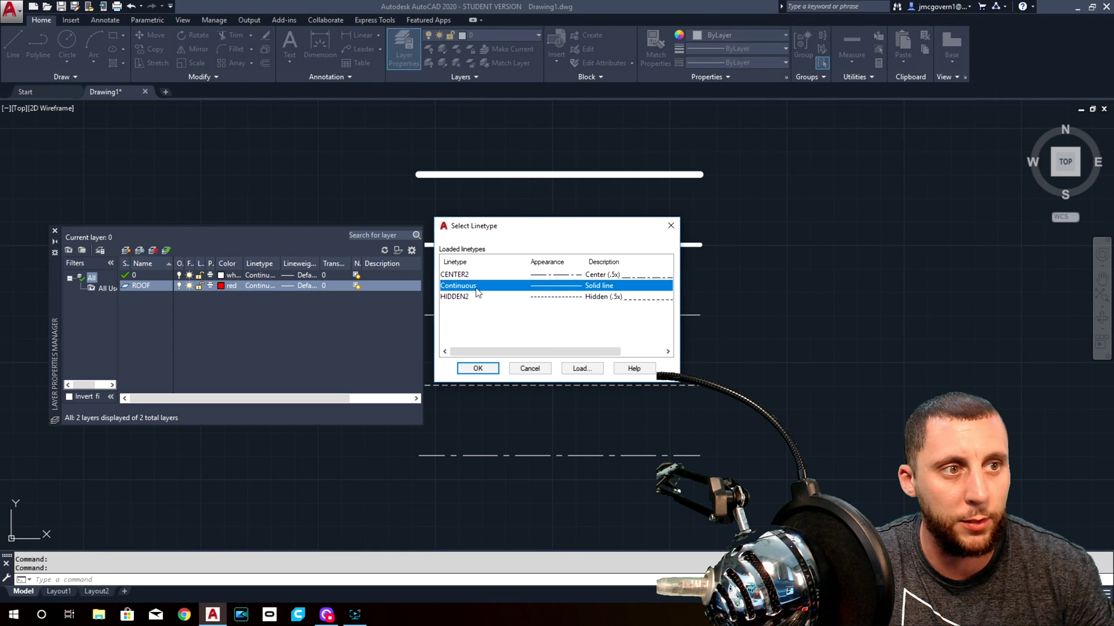
pyautogui.click(481, 369)
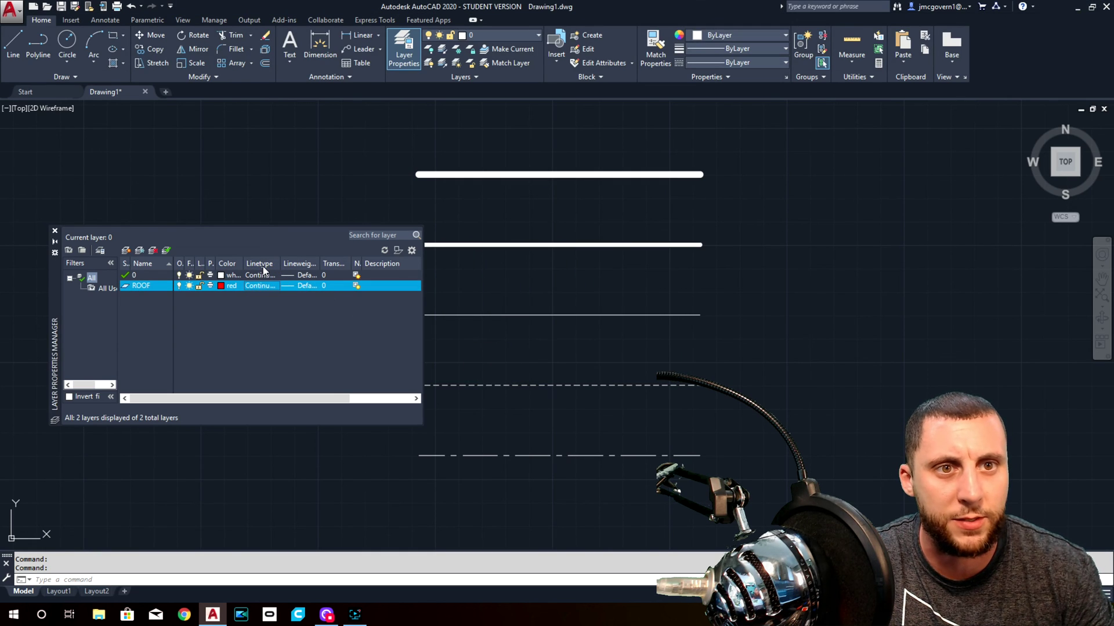
# Give ROOF a 1.00 mm lineweight and close the layer manager
pyautogui.click(305, 286)
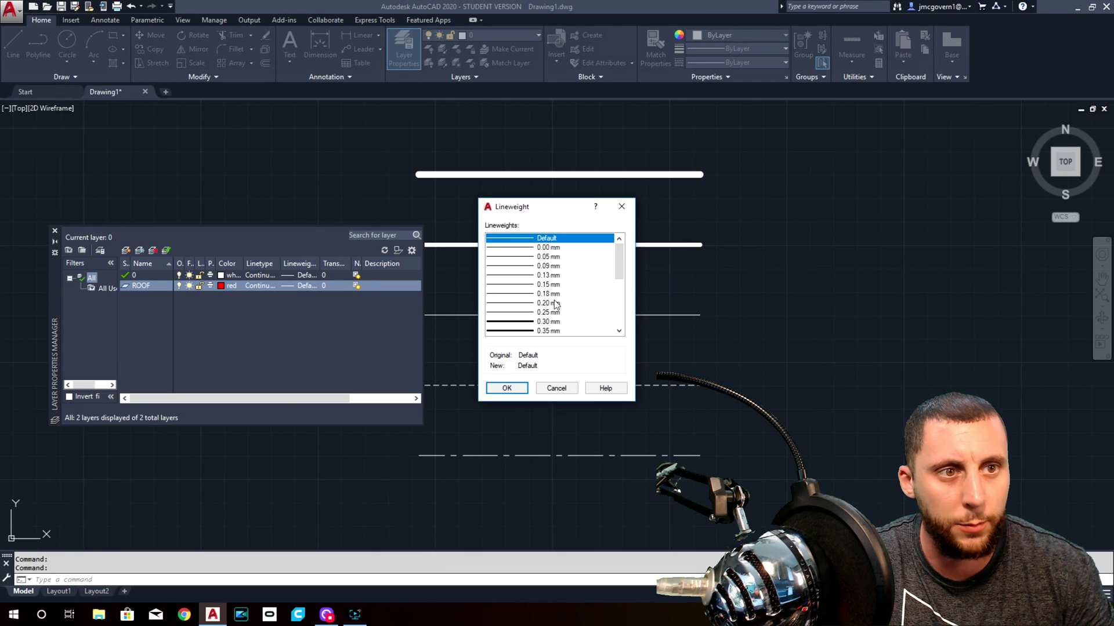
pyautogui.click(556, 303)
pyautogui.scroll(-2, 561, 315)
pyautogui.scroll(-2, 561, 315)
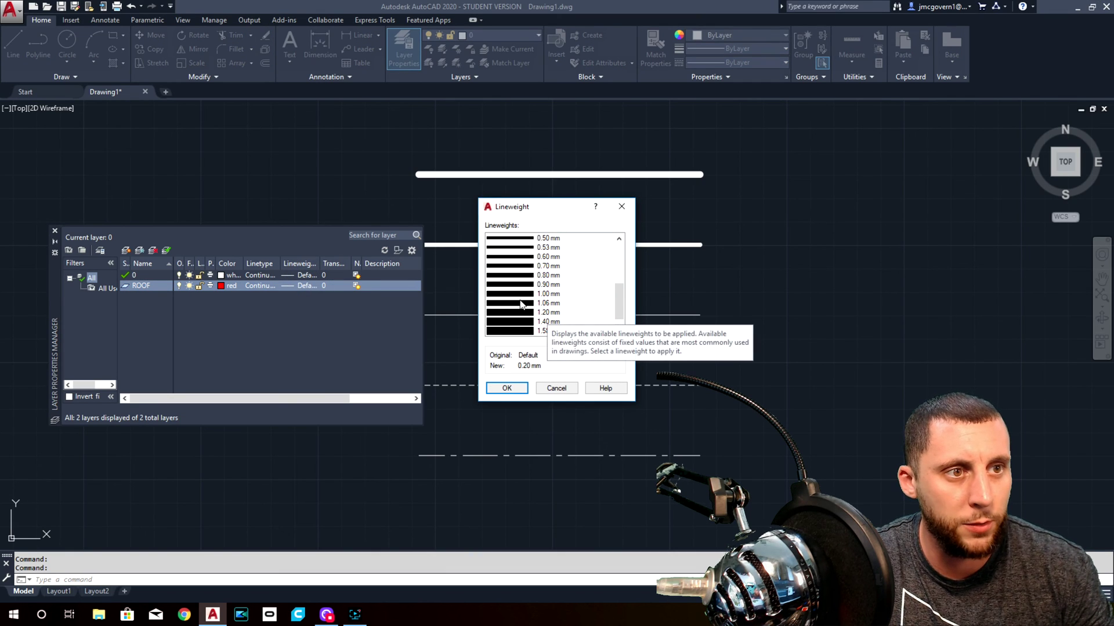
pyautogui.click(520, 294)
pyautogui.click(509, 388)
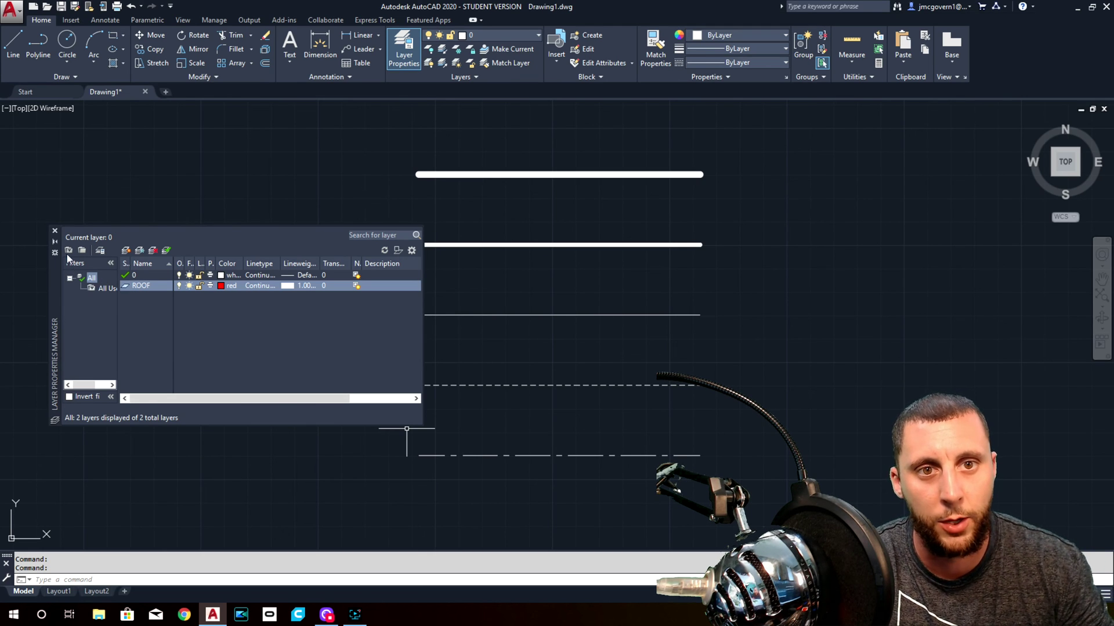
pyautogui.click(55, 231)
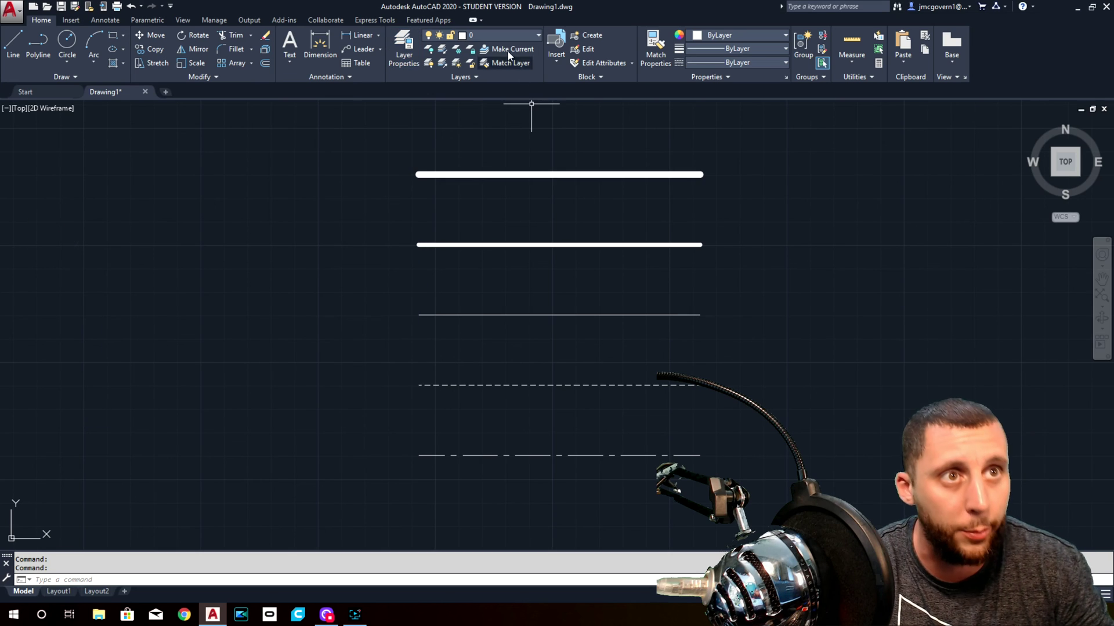
# Make ROOF current and draw a closed 10 by 20 rectangle with LINE
pyautogui.click(498, 36)
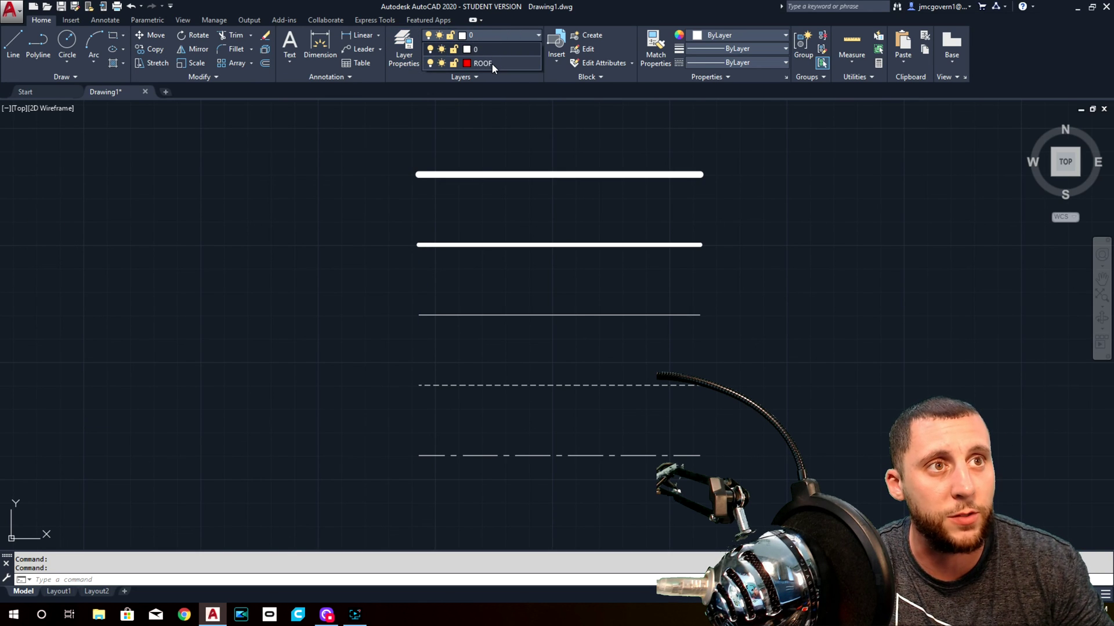
pyautogui.click(492, 63)
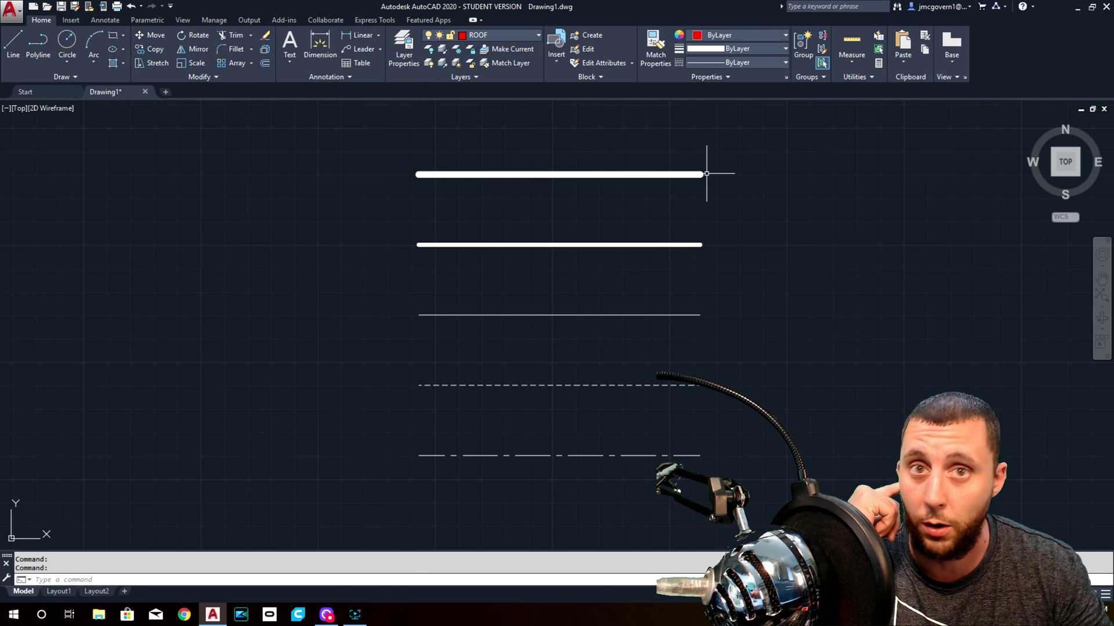
pyautogui.click(13, 43)
pyautogui.click(120, 236)
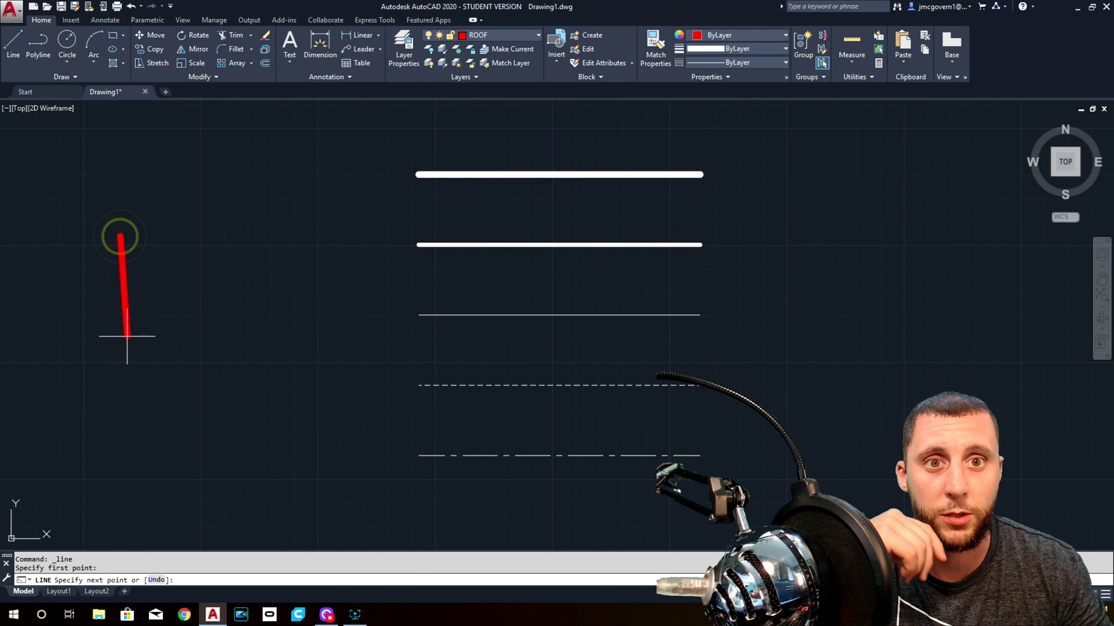
pyautogui.write('10')
pyautogui.press('Return')
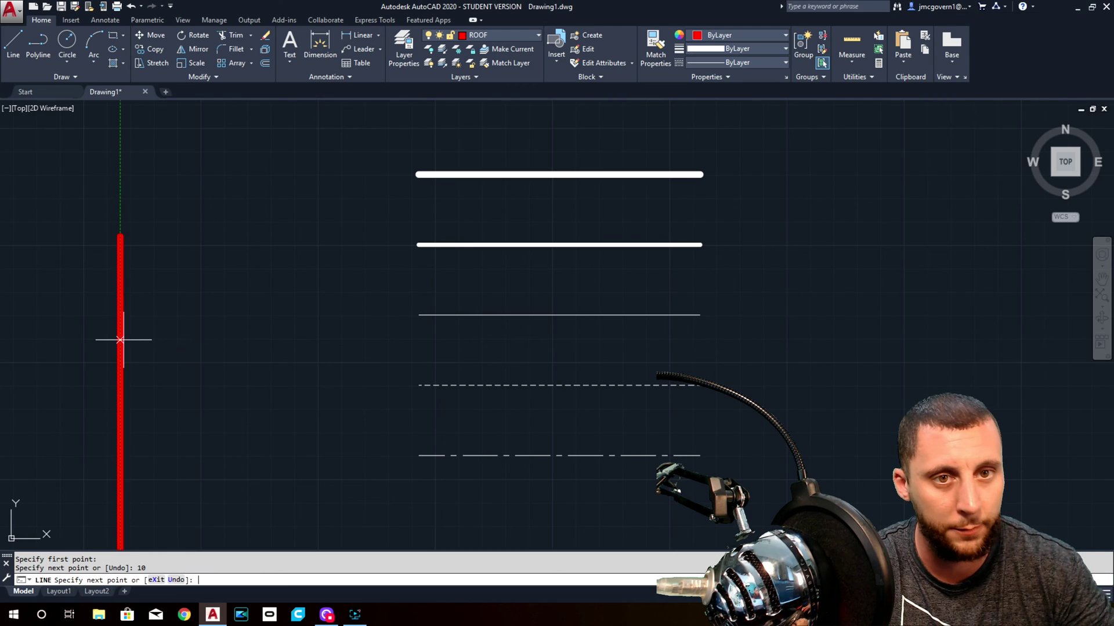
pyautogui.scroll(-8, 284, 258)
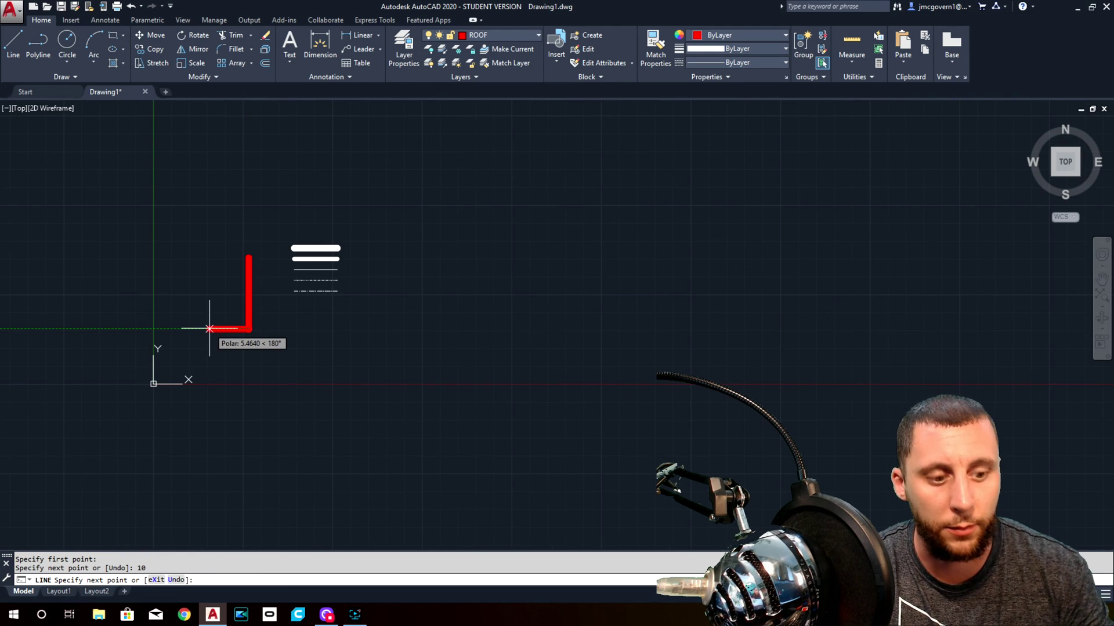
pyautogui.write('20')
pyautogui.press('Return')
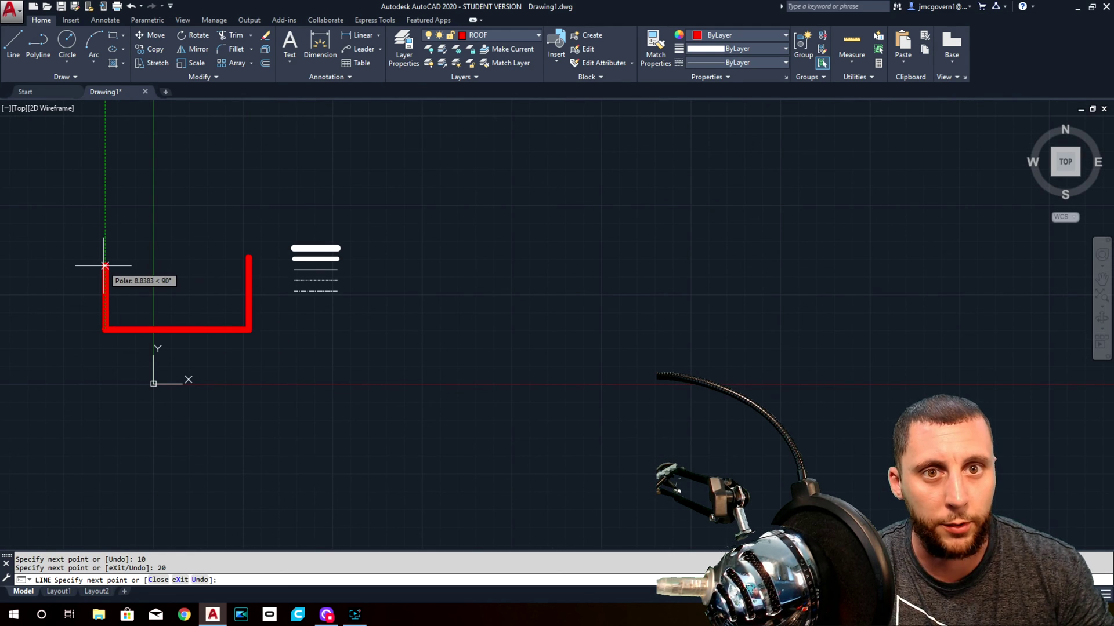
pyautogui.write('10')
pyautogui.press('Return')
pyautogui.click(249, 257)
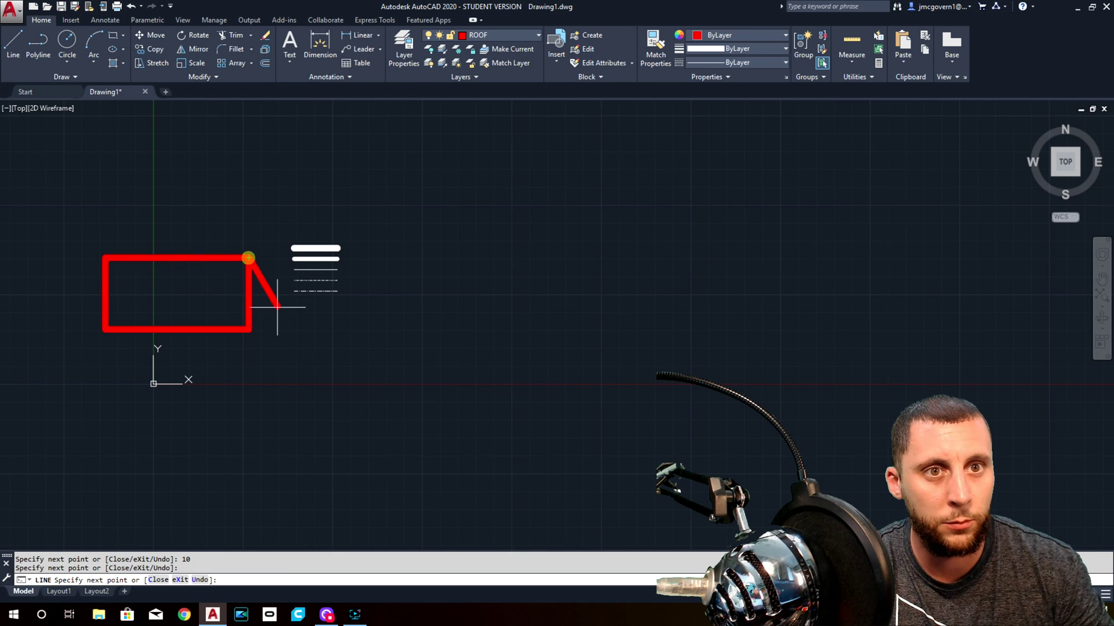
pyautogui.press('Escape')
# Draw a horizontal midline joining the rectangle's side midpoints and centre the rectangle in view
pyautogui.press('Return')
pyautogui.click(250, 294)
pyautogui.click(103, 294)
pyautogui.press('Escape')
pyautogui.scroll(4, 166, 301)
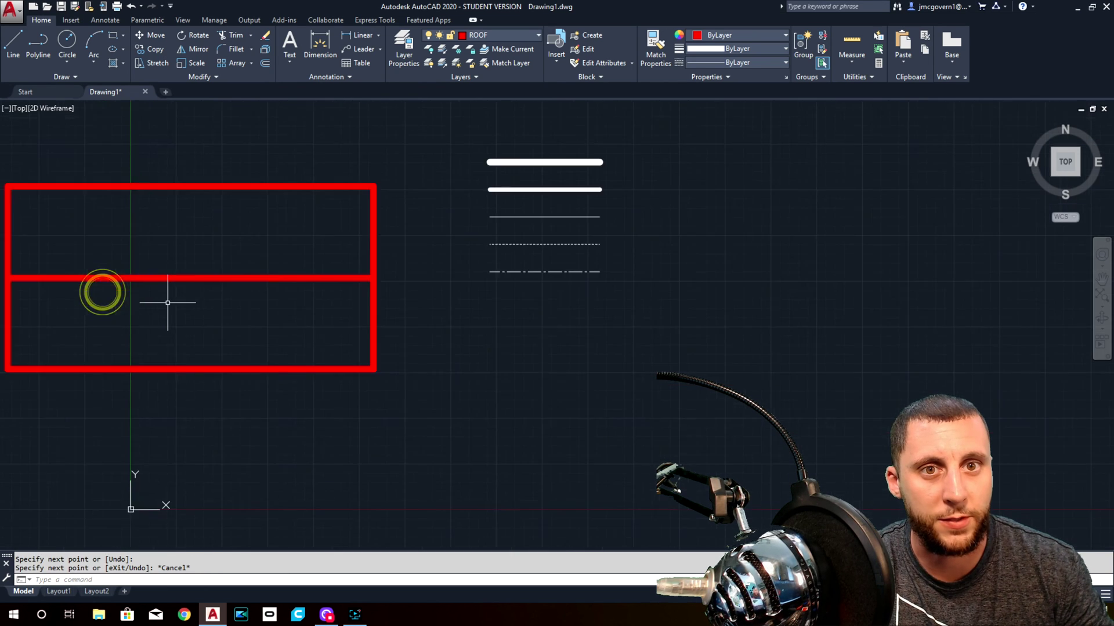
pyautogui.scroll(2, 166, 300)
pyautogui.moveTo(166, 308); pyautogui.dragTo(369, 366, button='middle')
pyautogui.scroll(-2, 450, 328)
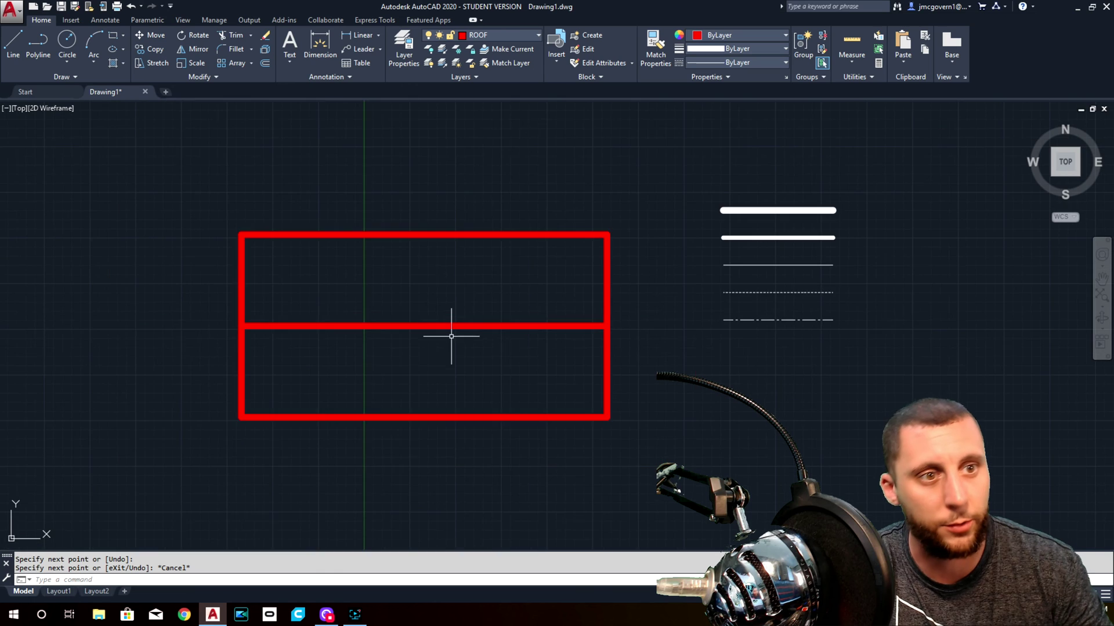
pyautogui.moveTo(450, 328); pyautogui.dragTo(410, 332, button='middle')
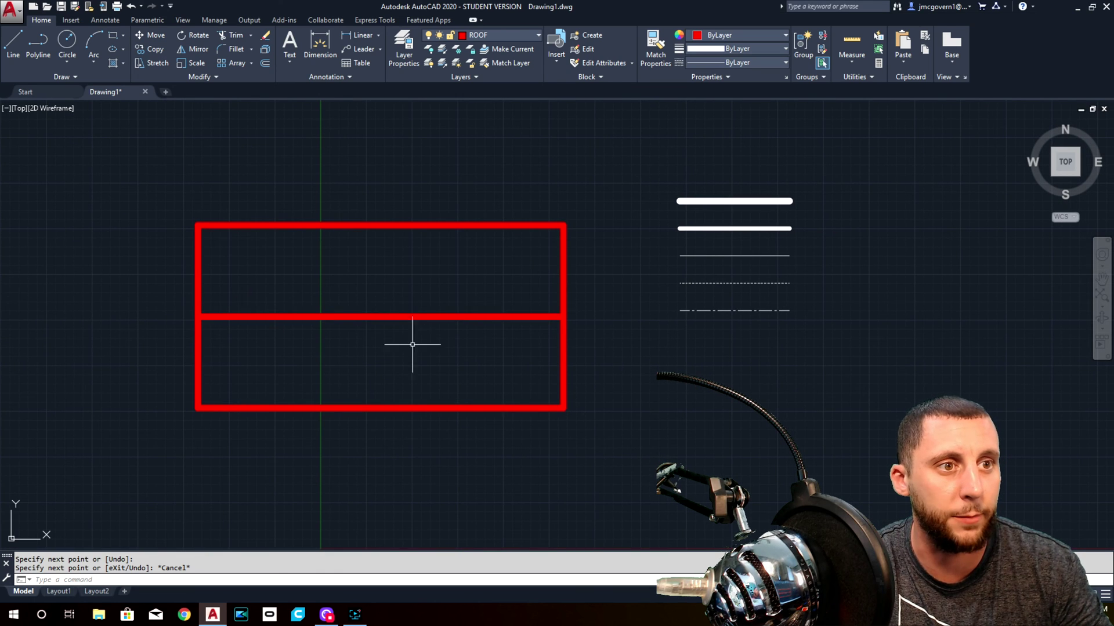
pyautogui.click(486, 36)
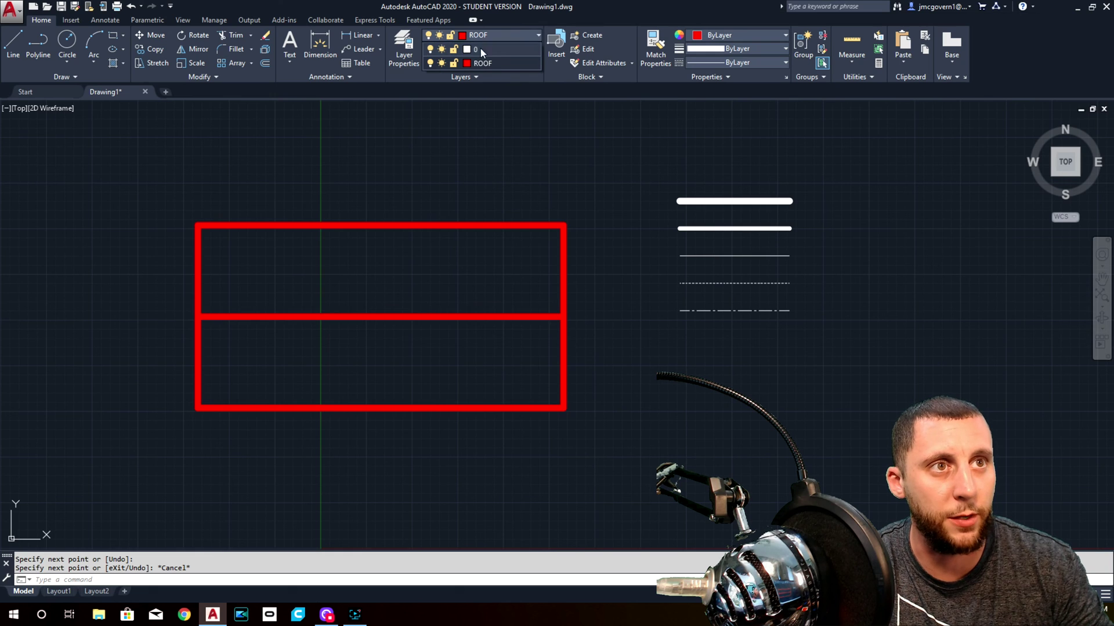
# Switch the ROOF layer off, confirming to turn off the current layer
pyautogui.click(464, 63)
pyautogui.click(430, 63)
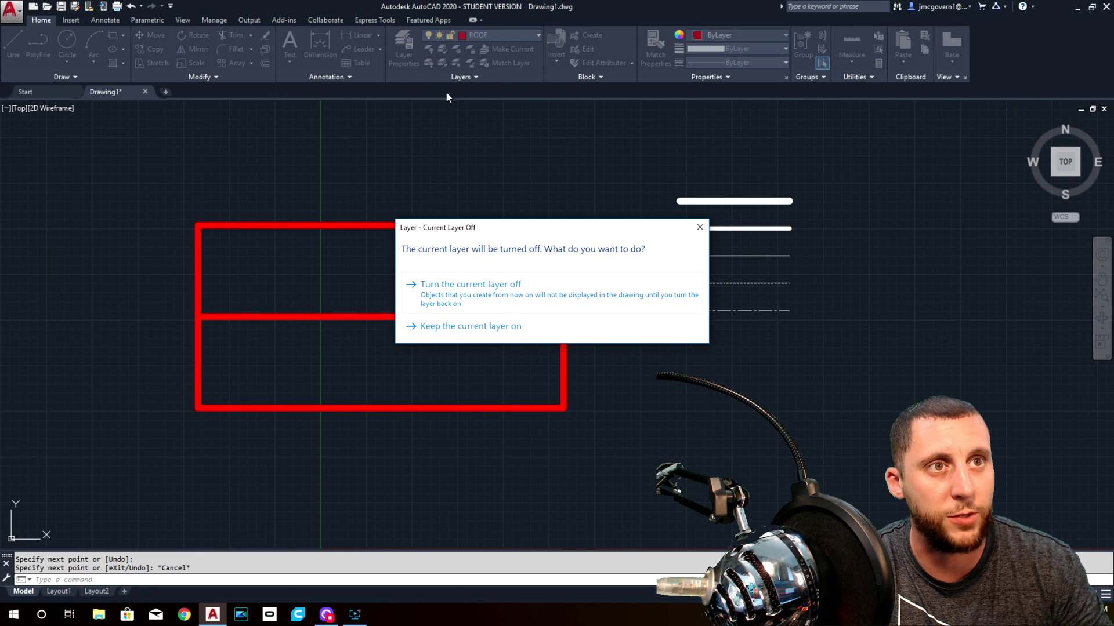
pyautogui.click(462, 288)
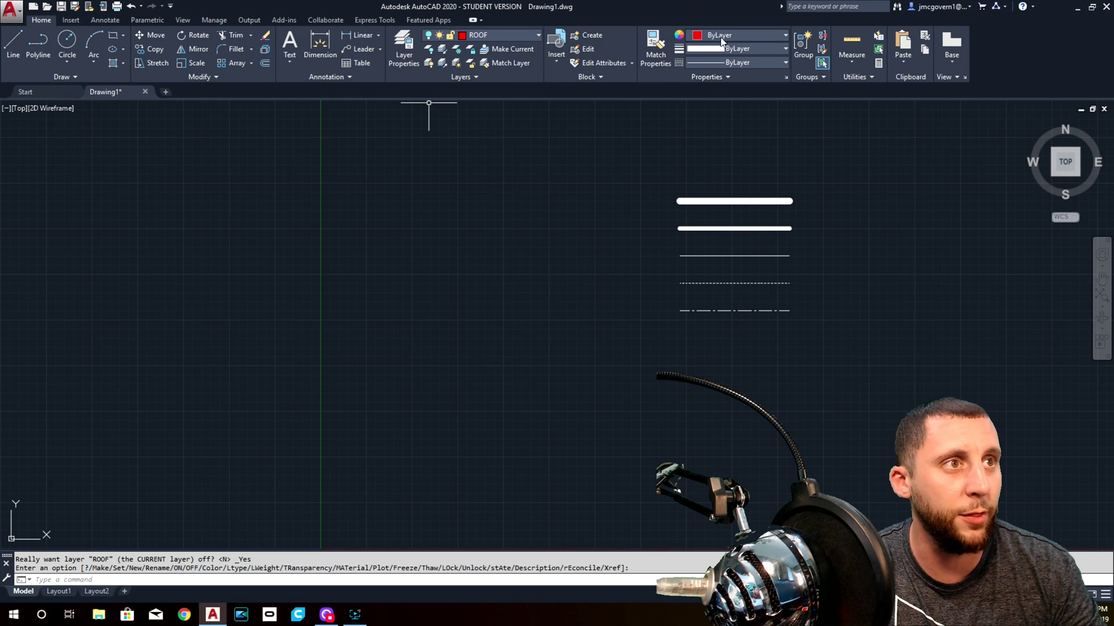
# Place several stray line segments on the canvas, then cancel the LINE command
pyautogui.click(12, 42)
pyautogui.click(266, 237)
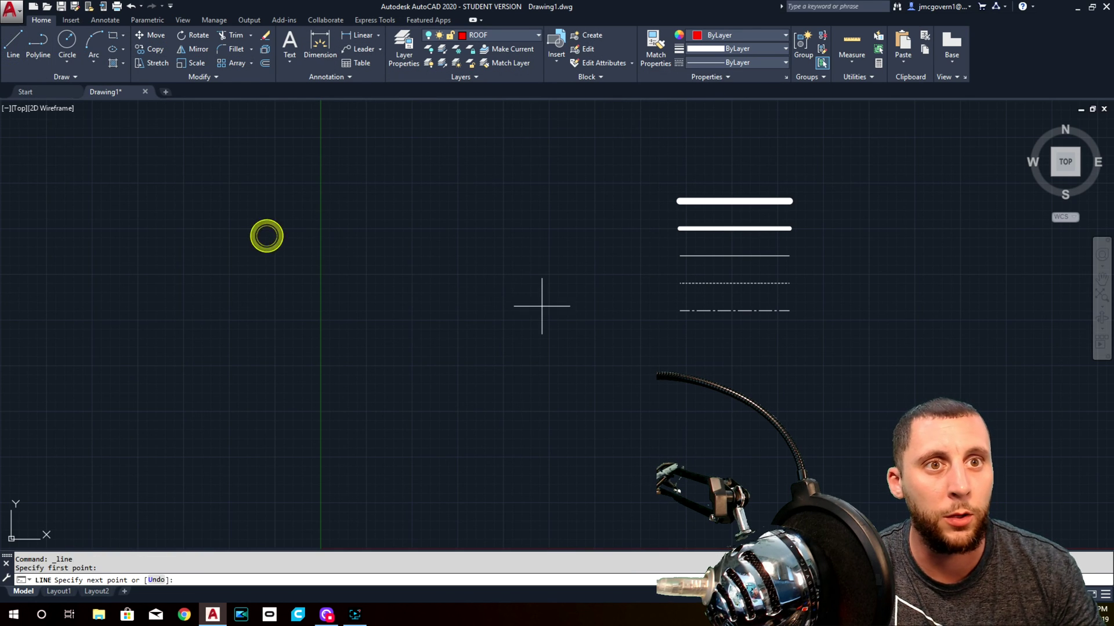
pyautogui.click(541, 306)
pyautogui.click(483, 405)
pyautogui.click(341, 333)
pyautogui.click(468, 213)
pyautogui.click(576, 284)
pyautogui.press('Escape')
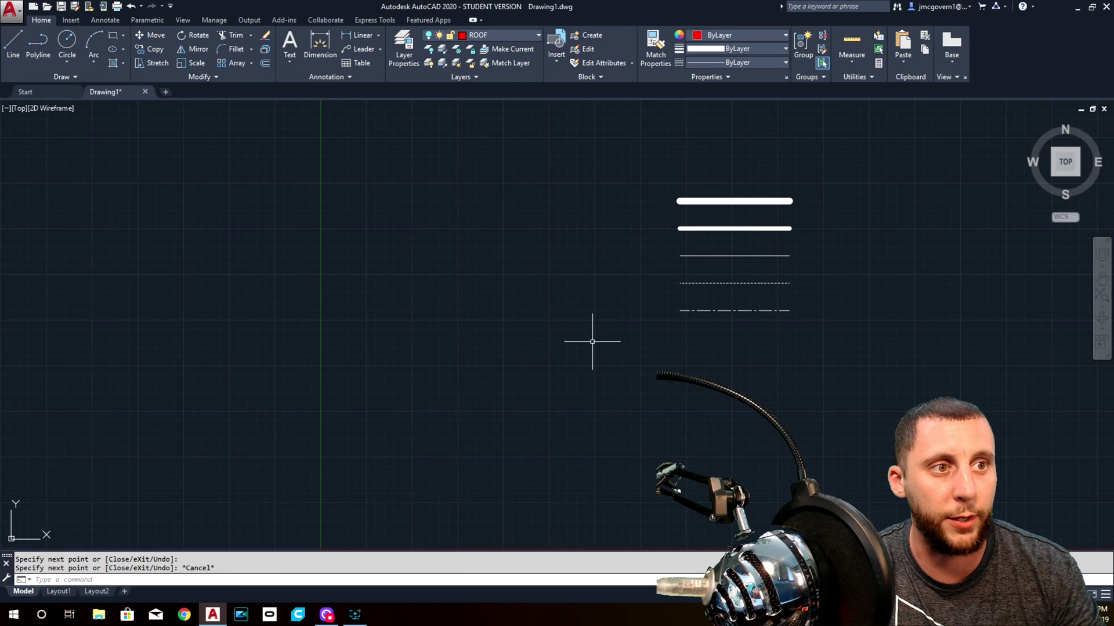
# Turn ROOF back on and erase the crossing and lower stray lines
pyautogui.click(482, 36)
pyautogui.click(430, 63)
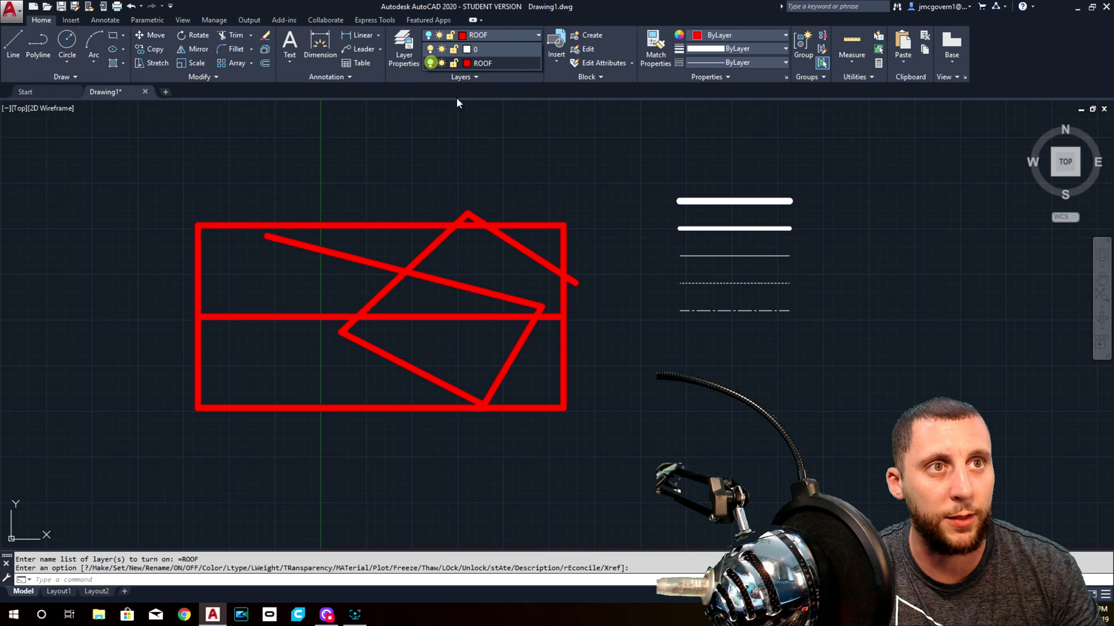
pyautogui.click(496, 259)
pyautogui.click(382, 276)
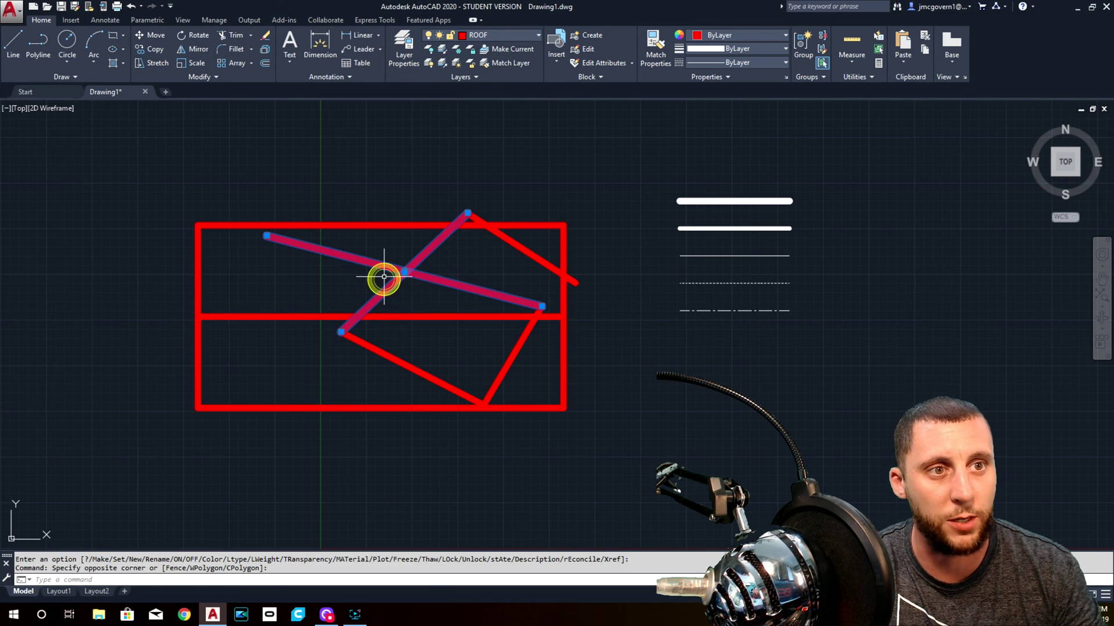
pyautogui.press('Delete')
pyautogui.click(539, 359)
pyautogui.click(415, 390)
pyautogui.press('Delete')
# Erase the top-right diagonal stray line and make layer 0 current
pyautogui.click(529, 236)
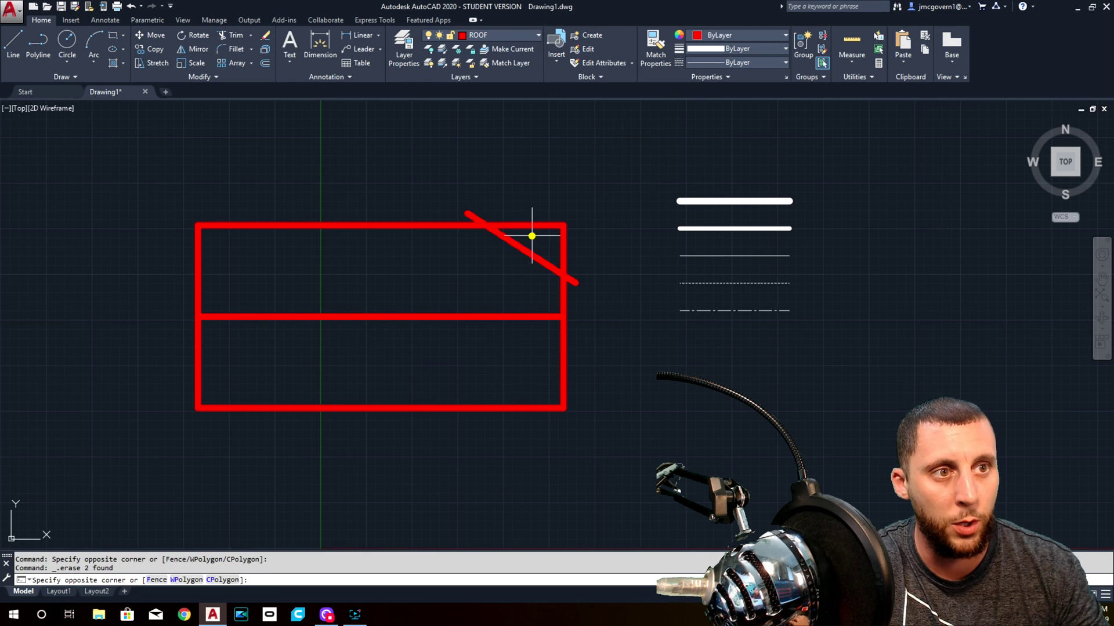
pyautogui.click(500, 258)
pyautogui.press('Delete')
pyautogui.click(457, 36)
pyautogui.click(470, 45)
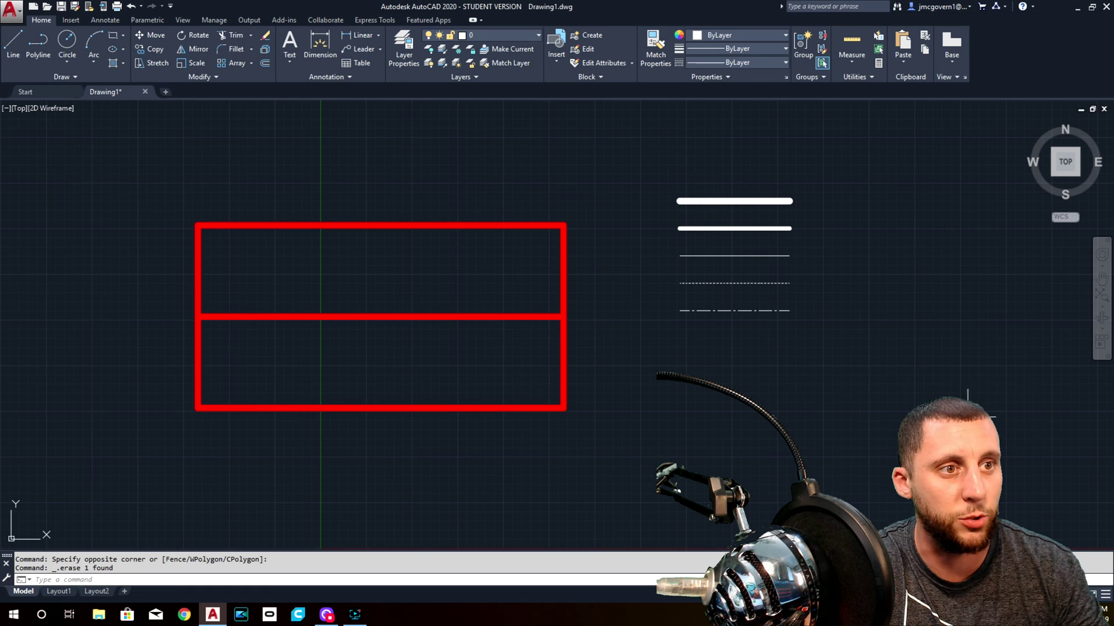
# Turn off the ROOF layer's lightbulb in the Layer dropdown, hiding the red rectangle
pyautogui.click(493, 36)
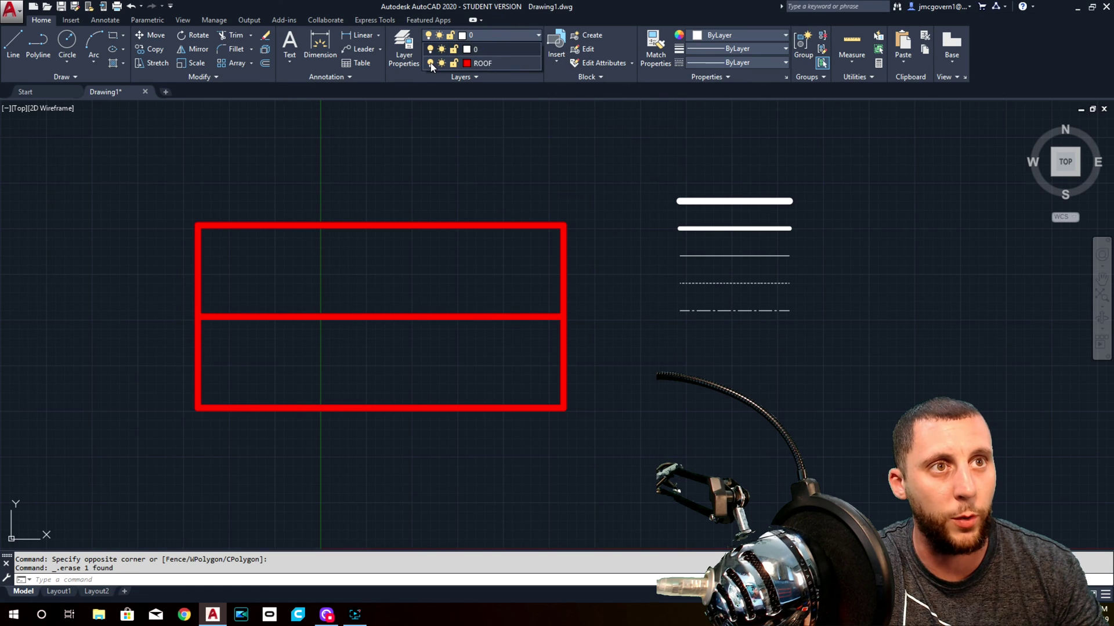
pyautogui.click(430, 62)
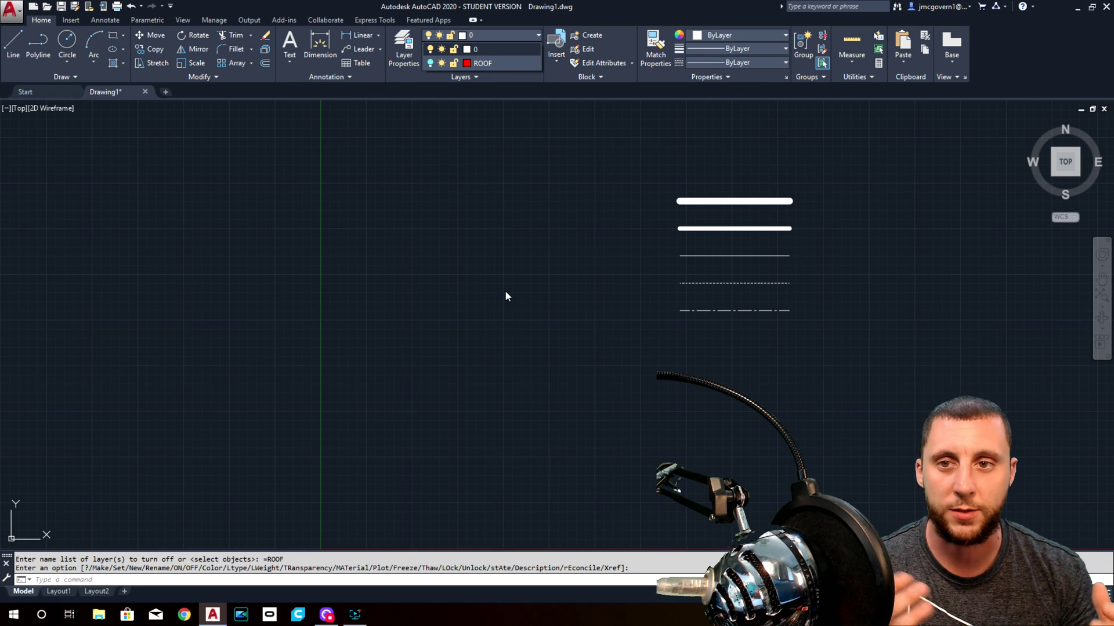
pyautogui.click(506, 296)
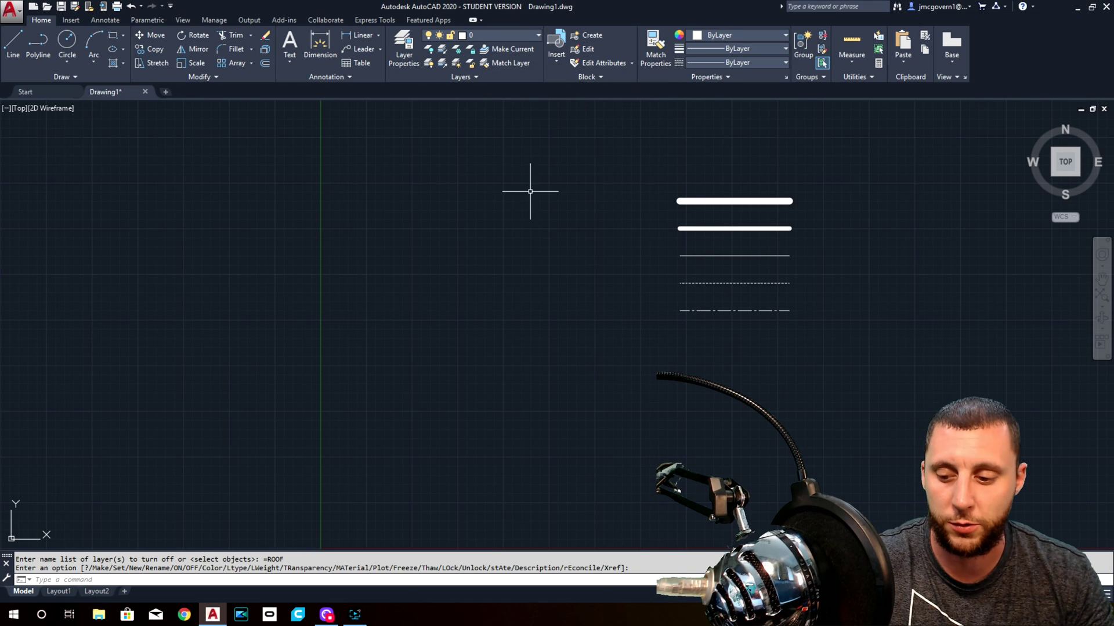
# Turn all layers back on with LAYON
pyautogui.press('Escape')
pyautogui.press('Escape')
pyautogui.write('LAYON')
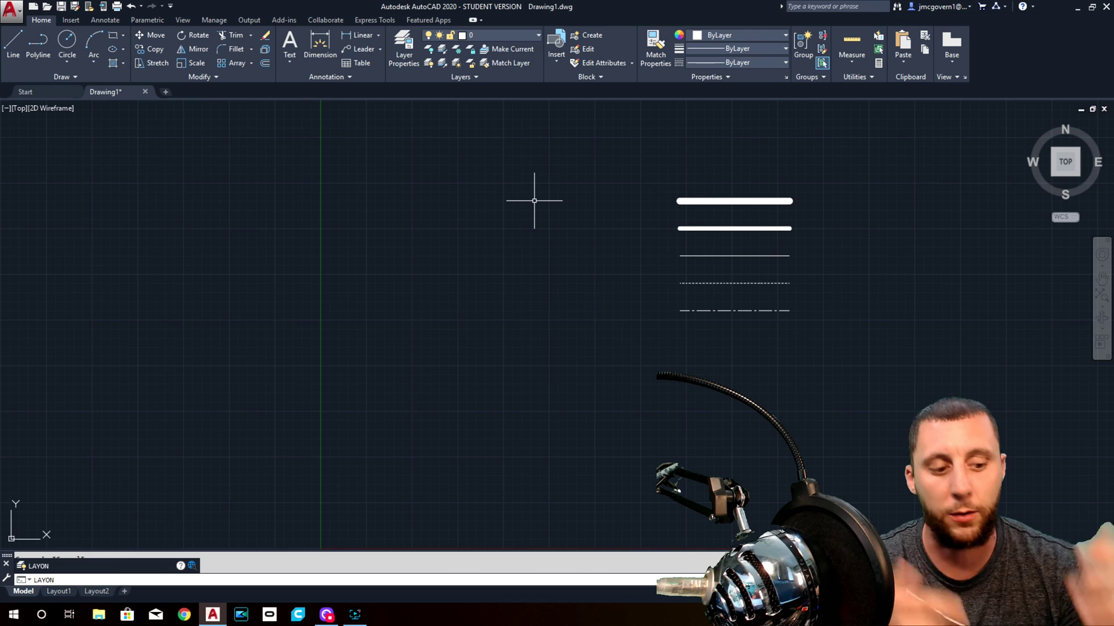
pyautogui.press('Return')
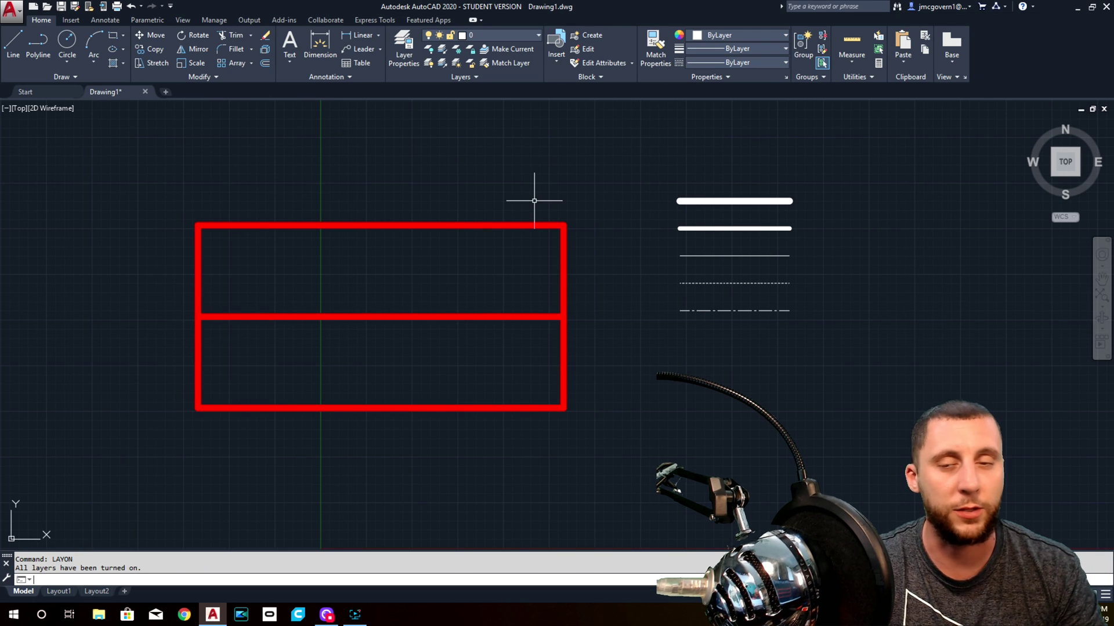
# Run LAYOFF on the dash-dot sample line and confirm Y to hide current layer 0
pyautogui.write('layoff')
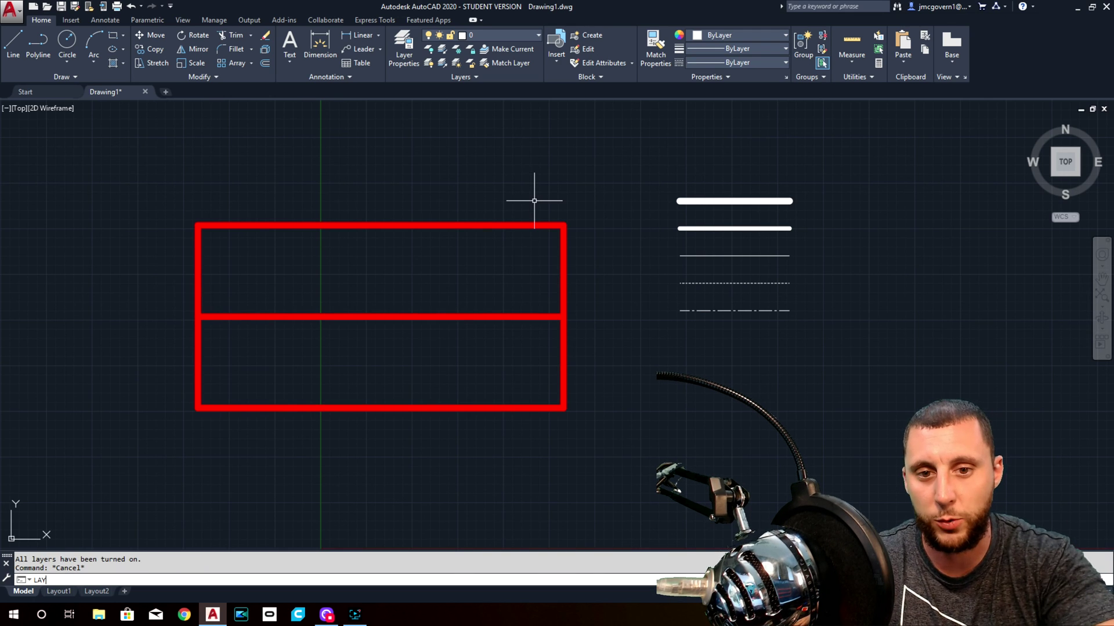
pyautogui.press('Return')
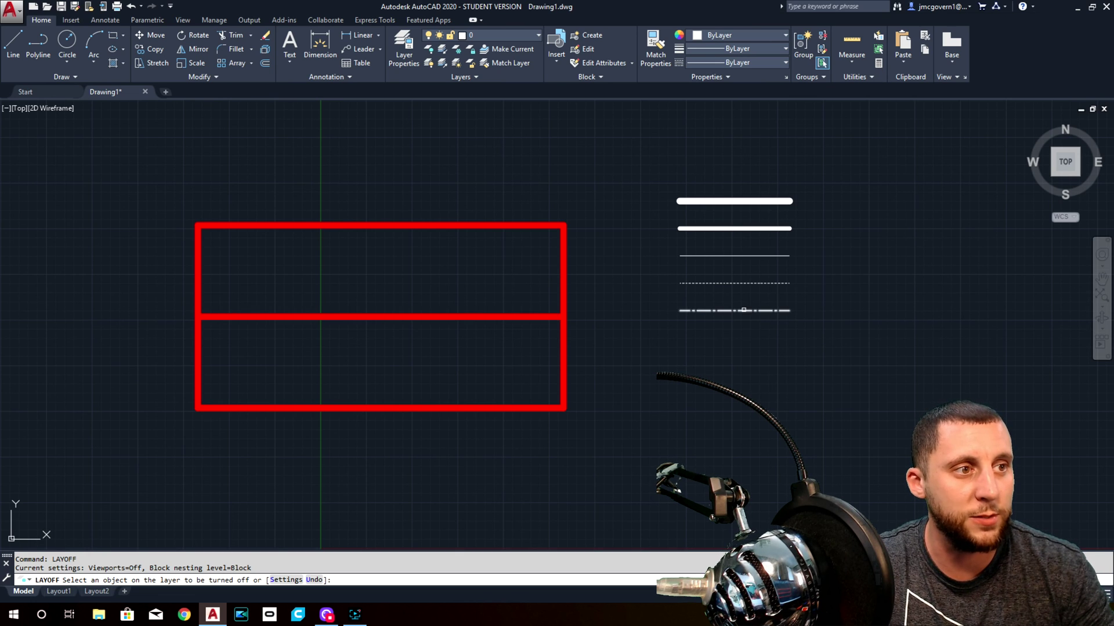
pyautogui.click(743, 311)
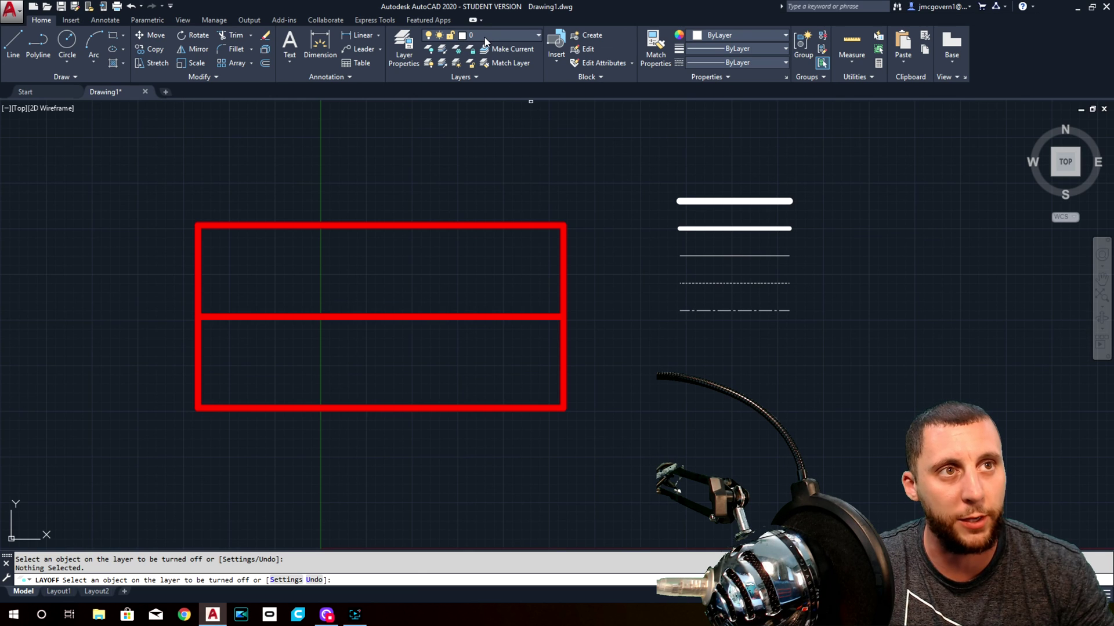
pyautogui.click(735, 310)
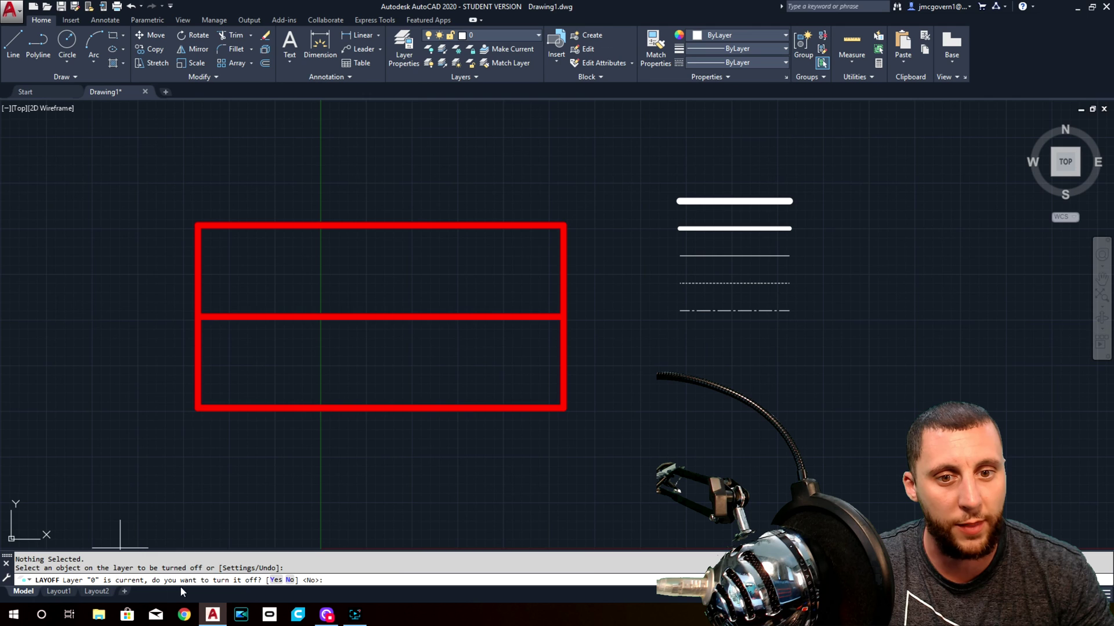
pyautogui.write('Y')
pyautogui.press('Return')
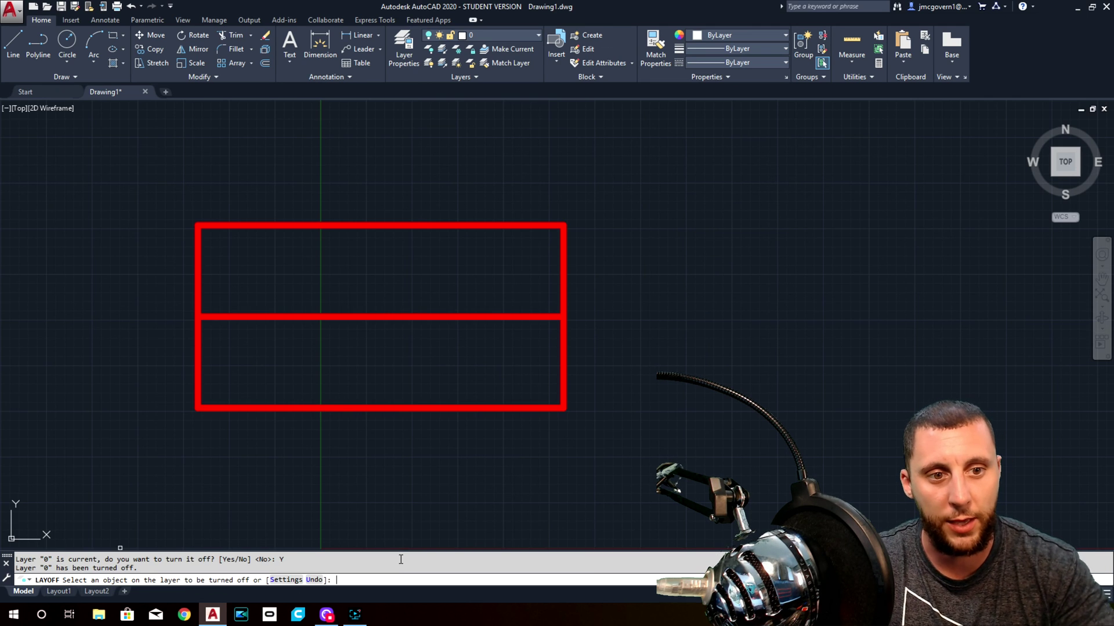
# Make ROOF current, then create a new layer named WALLS in Layer Properties
pyautogui.click(485, 35)
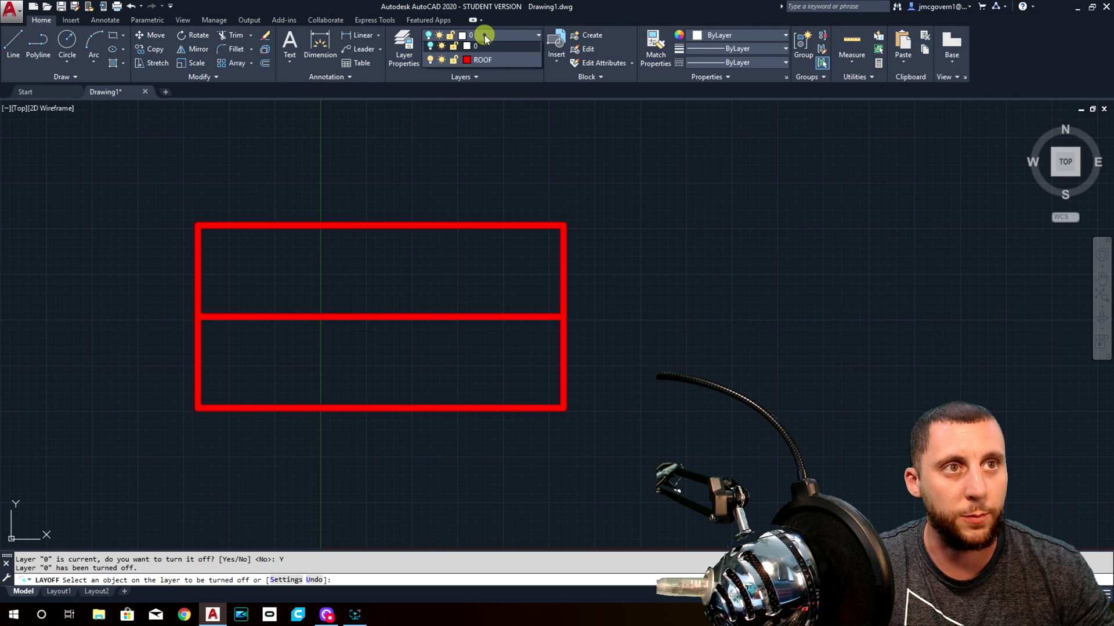
pyautogui.click(475, 69)
pyautogui.click(406, 55)
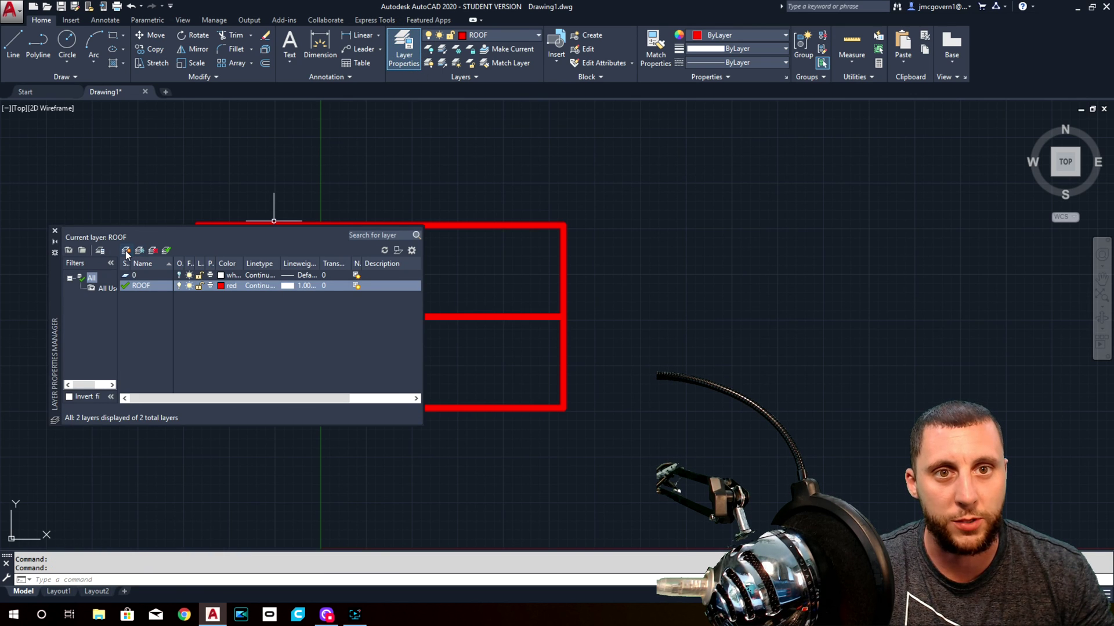
pyautogui.click(126, 253)
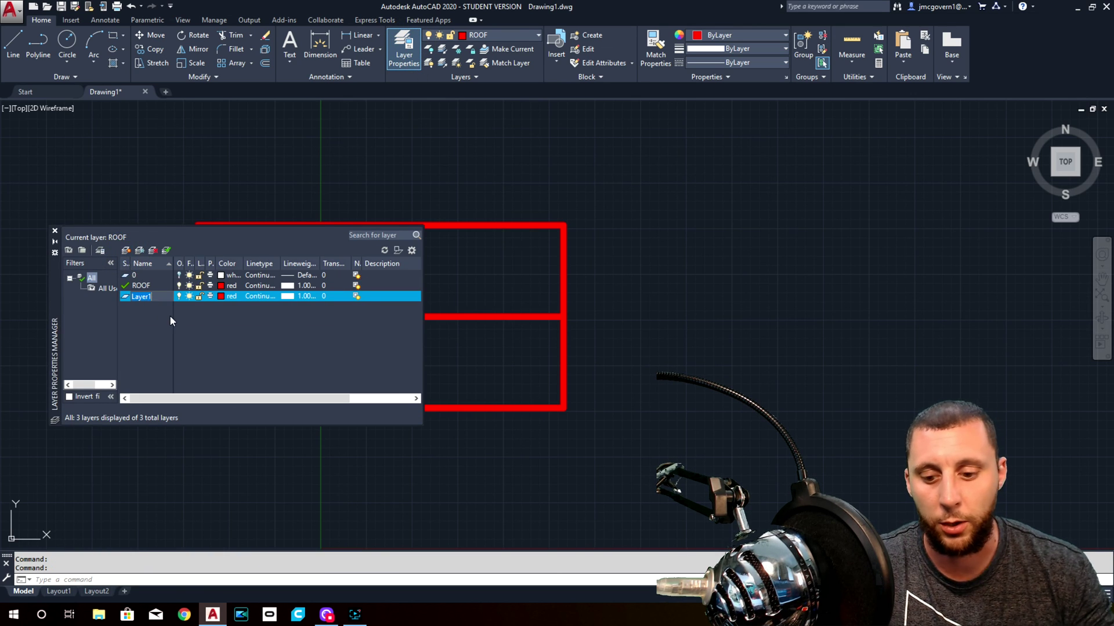
pyautogui.write('WALLS')
pyautogui.press('Return')
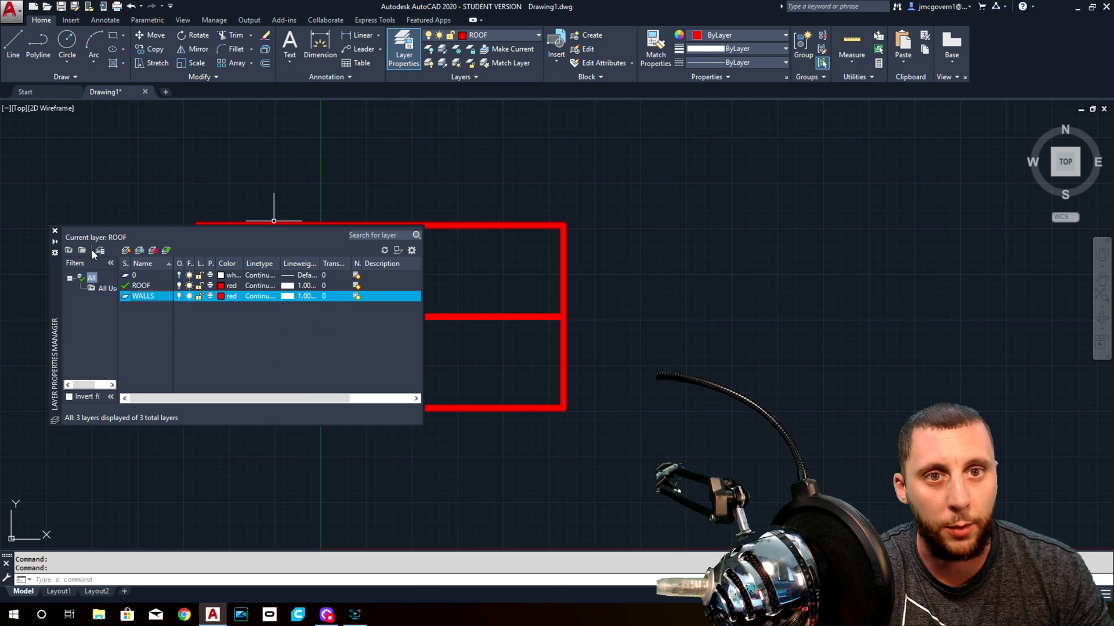
pyautogui.click(152, 302)
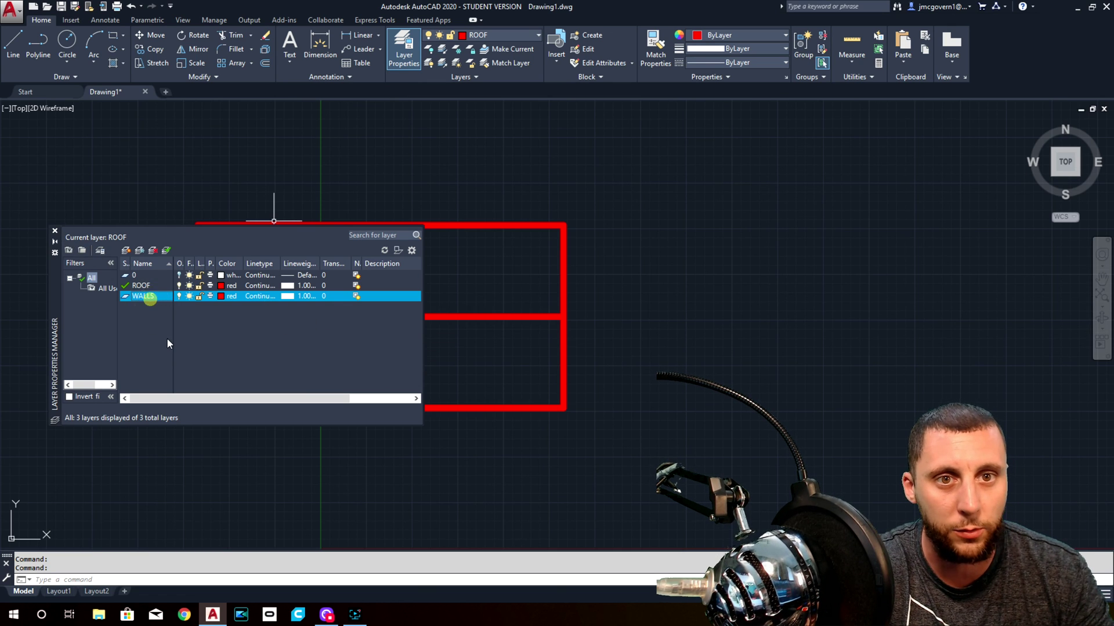
pyautogui.click(154, 327)
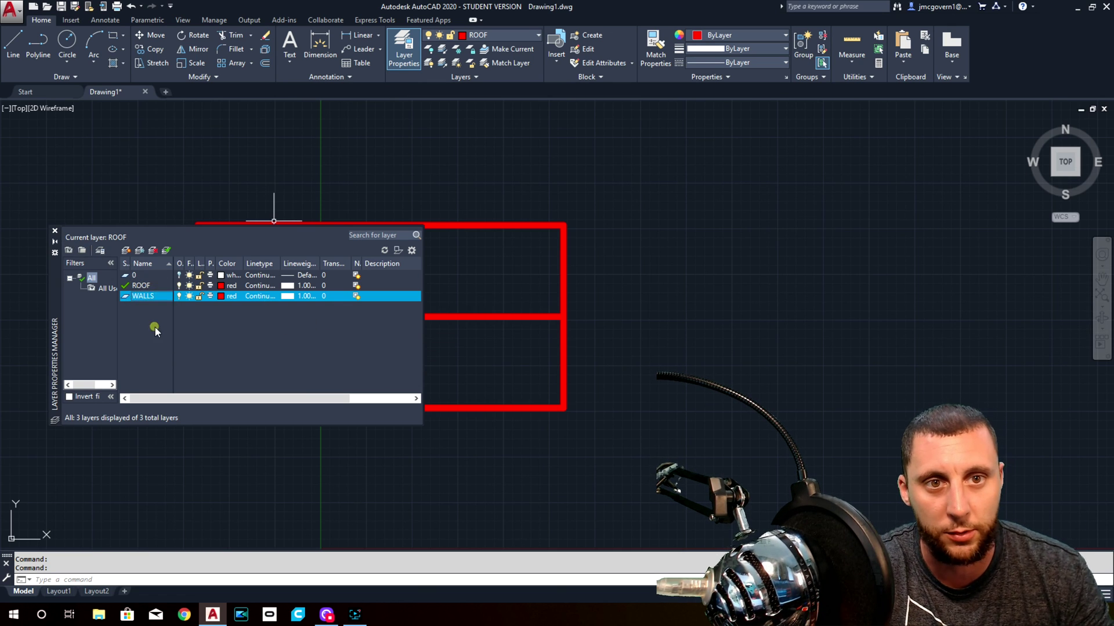
pyautogui.click(55, 230)
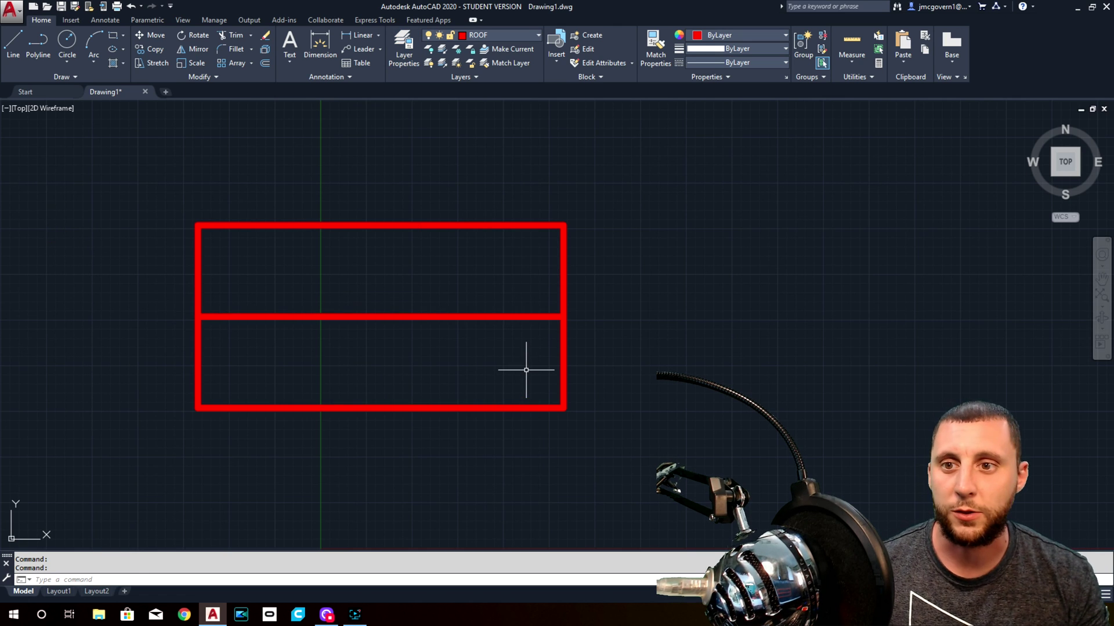